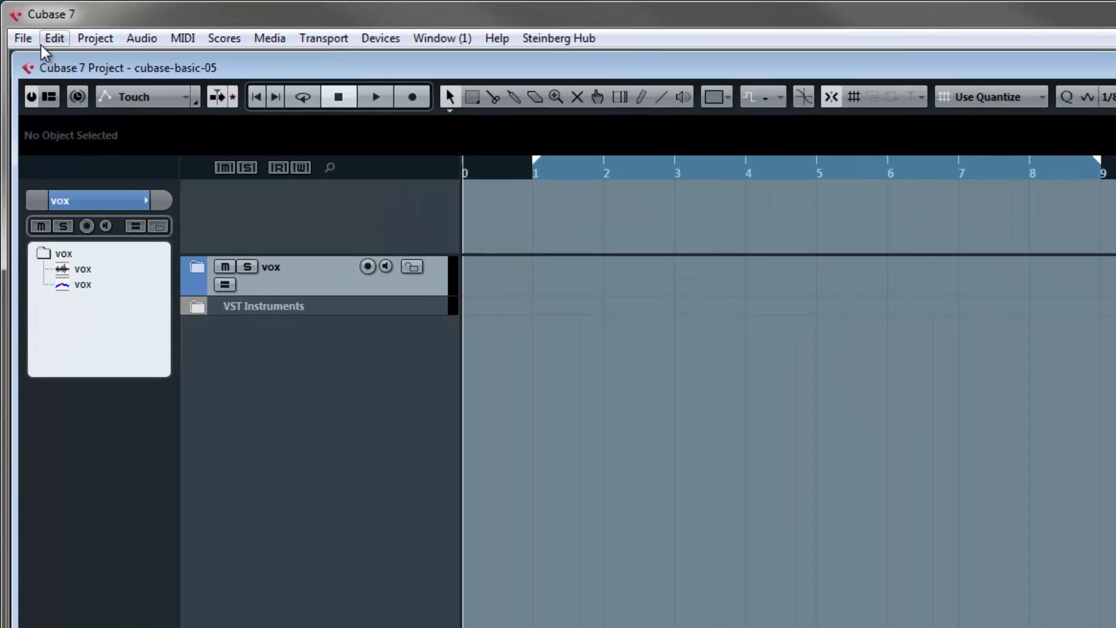
click(16, 26)
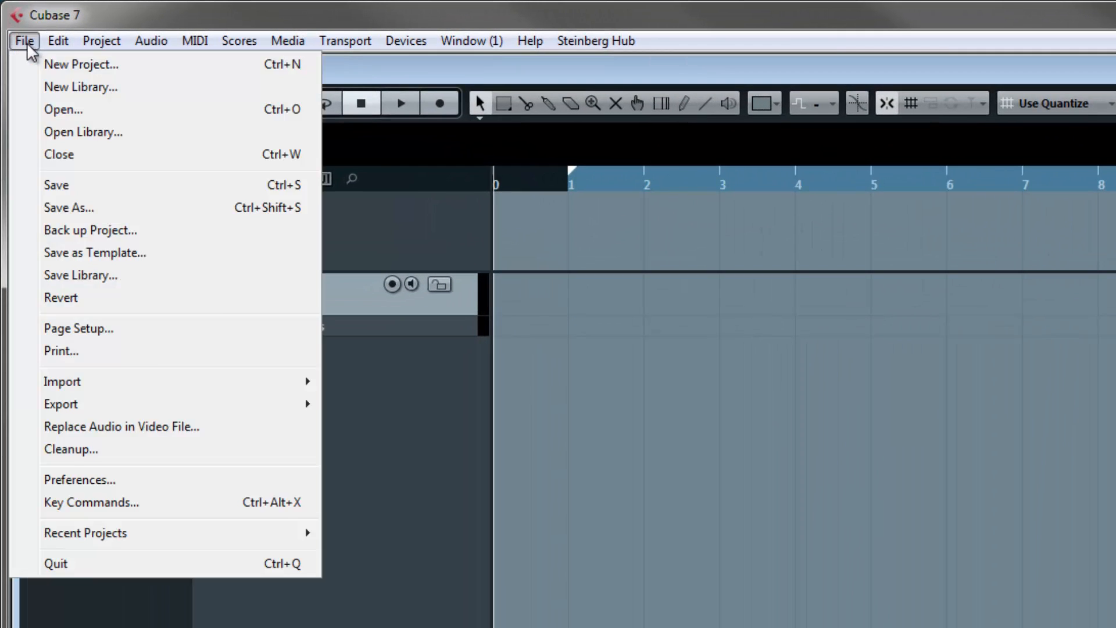
click(30, 61)
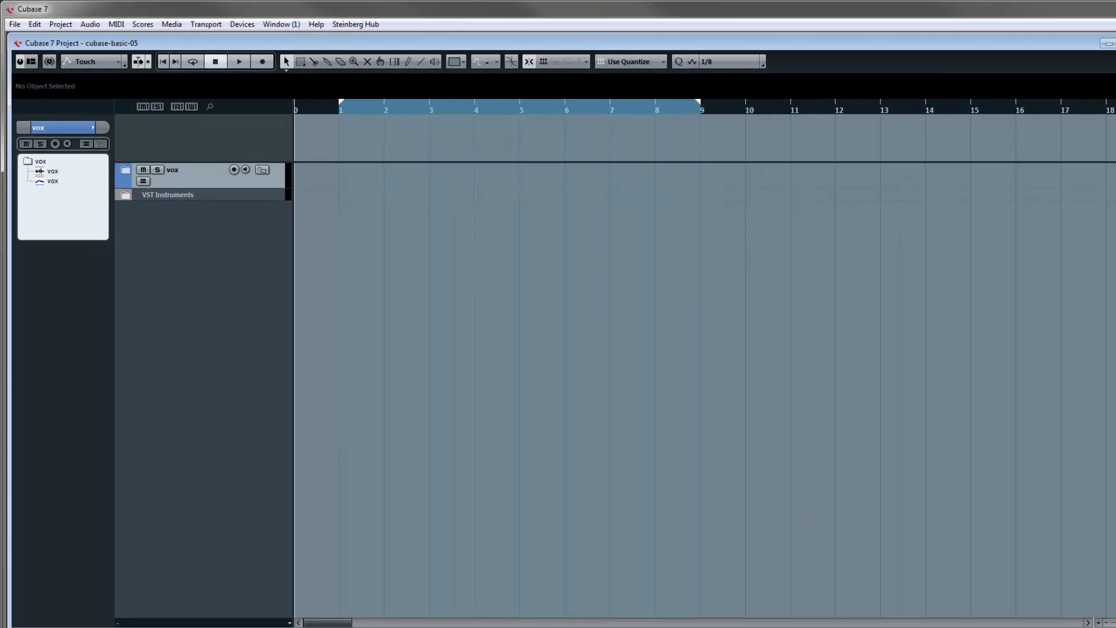
- Show the MixConsole and move its window away from the project window
key(F3)
drag(733, 73, 338, 51)
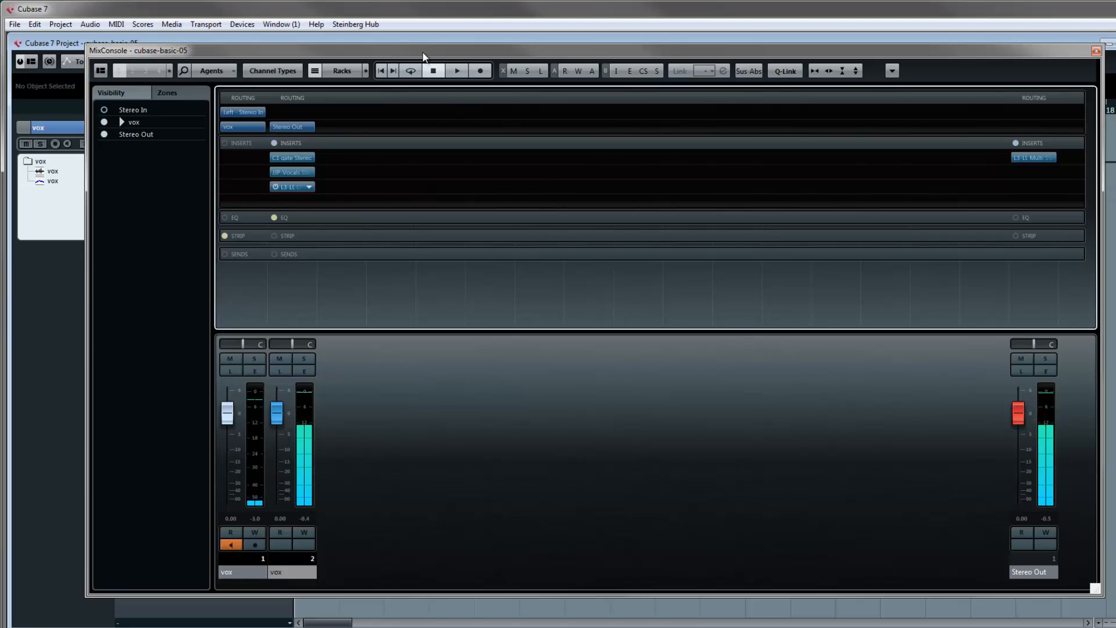
drag(424, 54, 1115, 89)
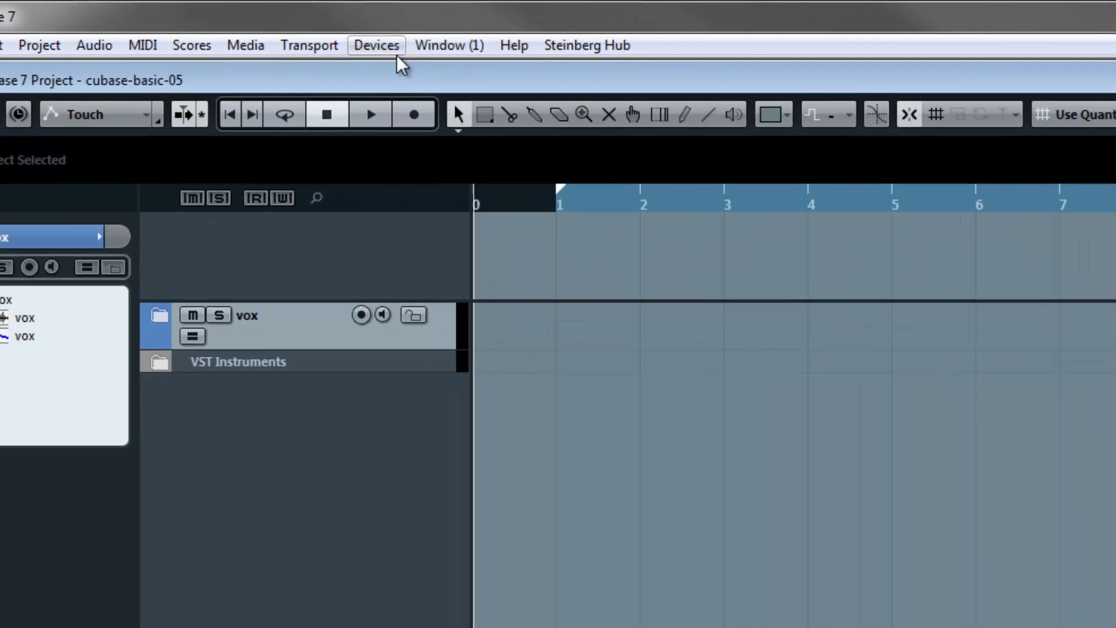
- Review the VST Audio System and ASIO Fireface USB settings in Device Setup, leaving without changes
click(386, 45)
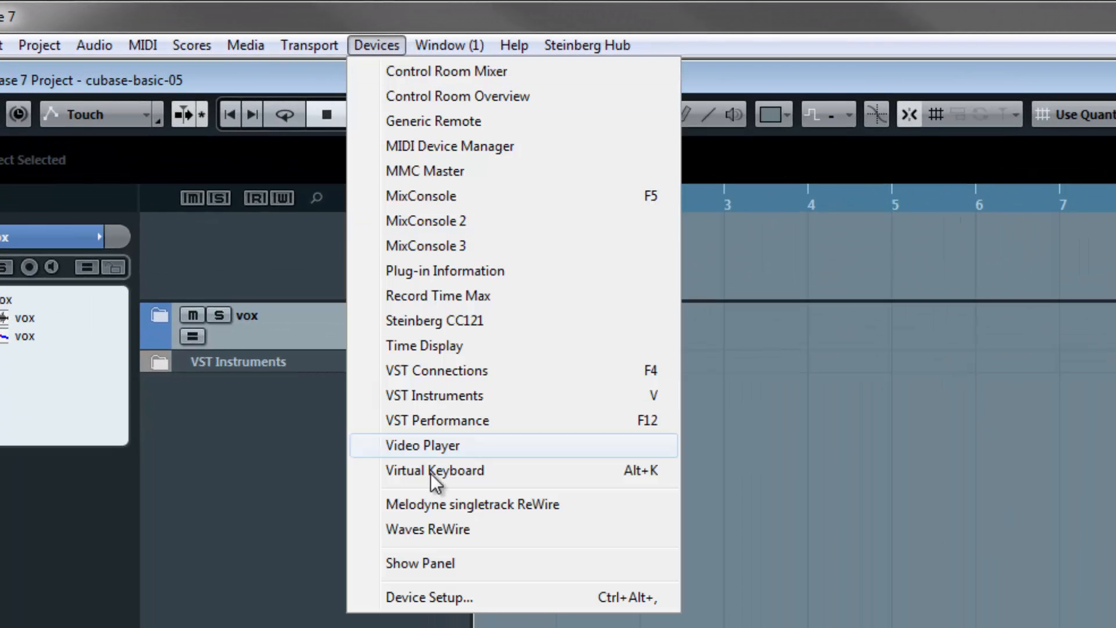
click(440, 597)
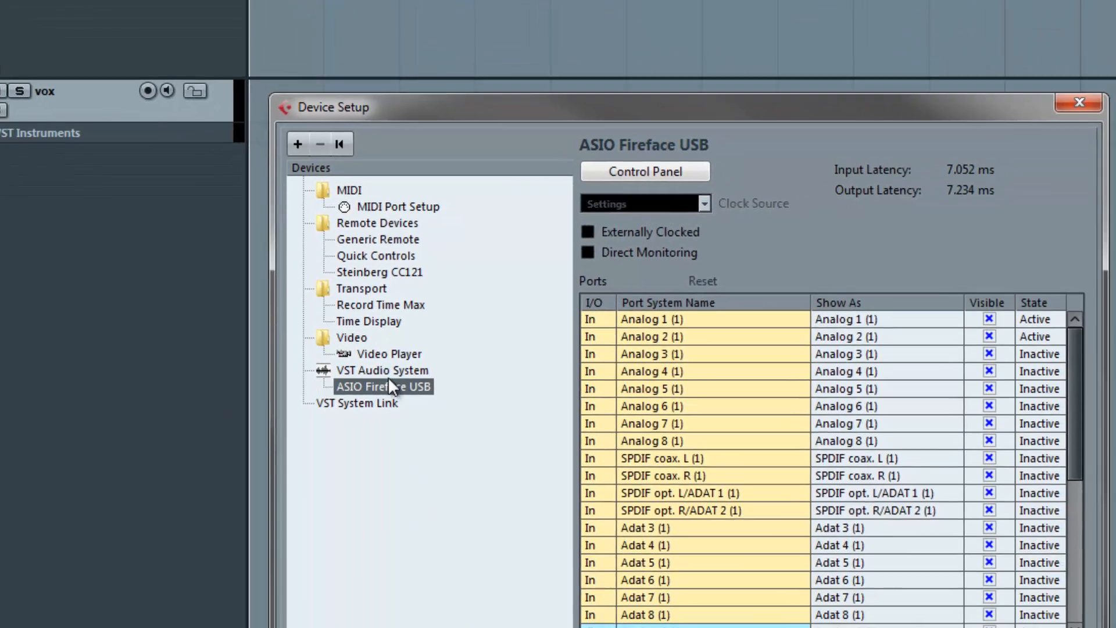
click(389, 372)
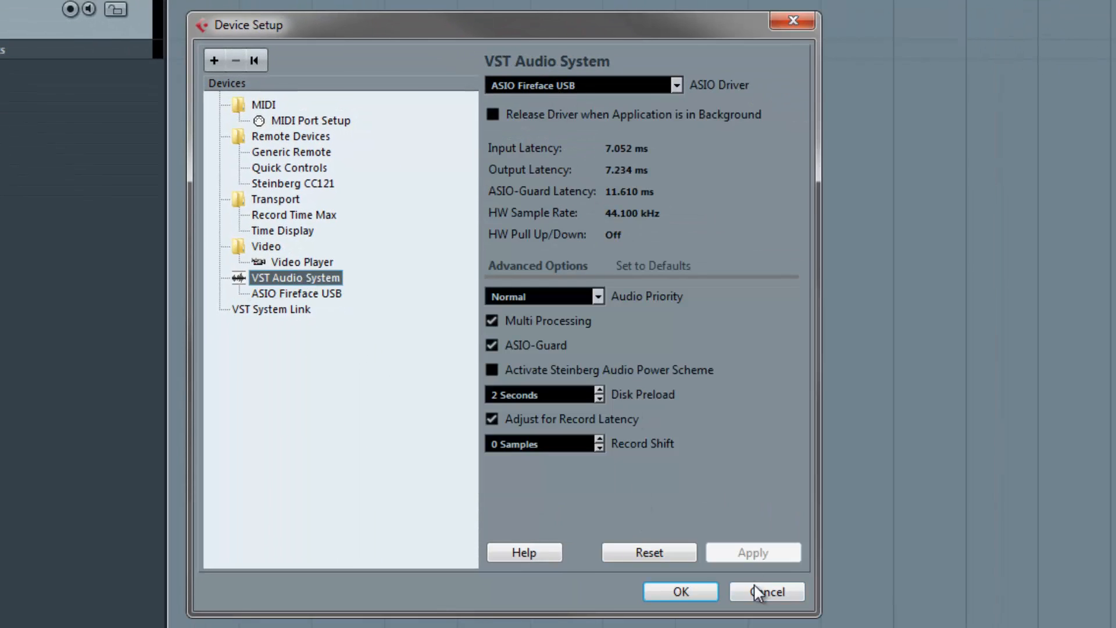
click(310, 295)
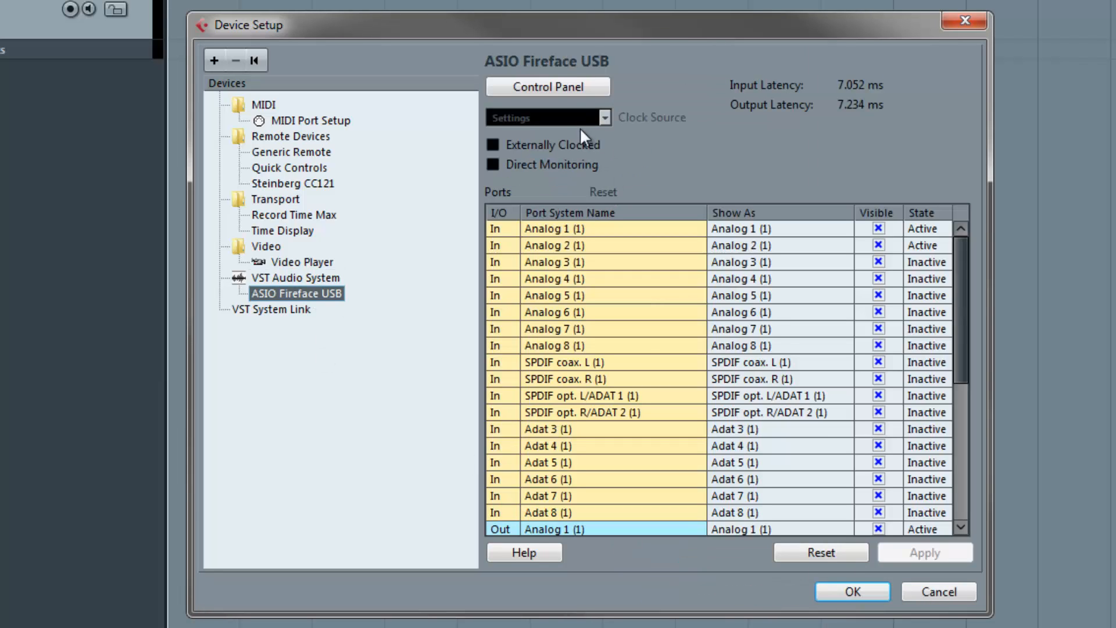
click(927, 590)
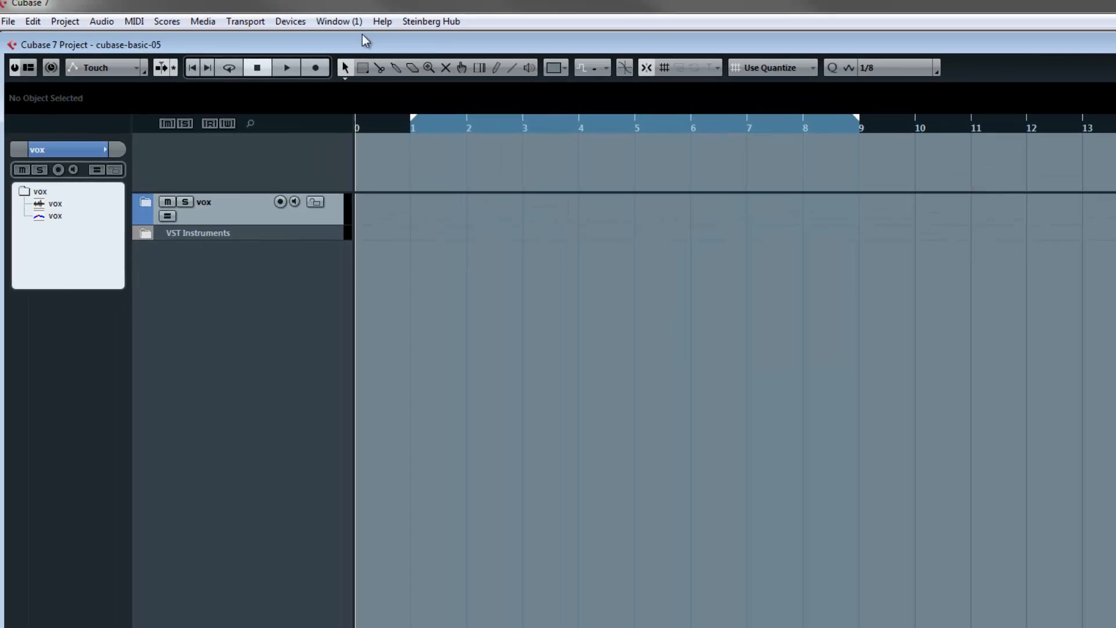
- Check the input and output bus assignments in VST Connections and close the window
click(286, 21)
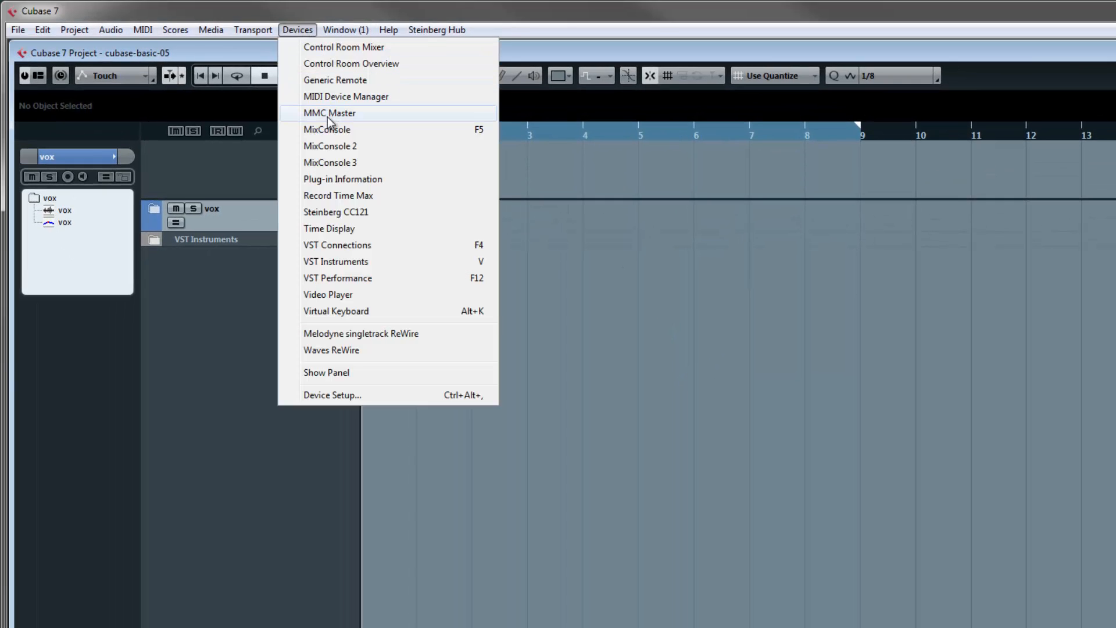
click(336, 245)
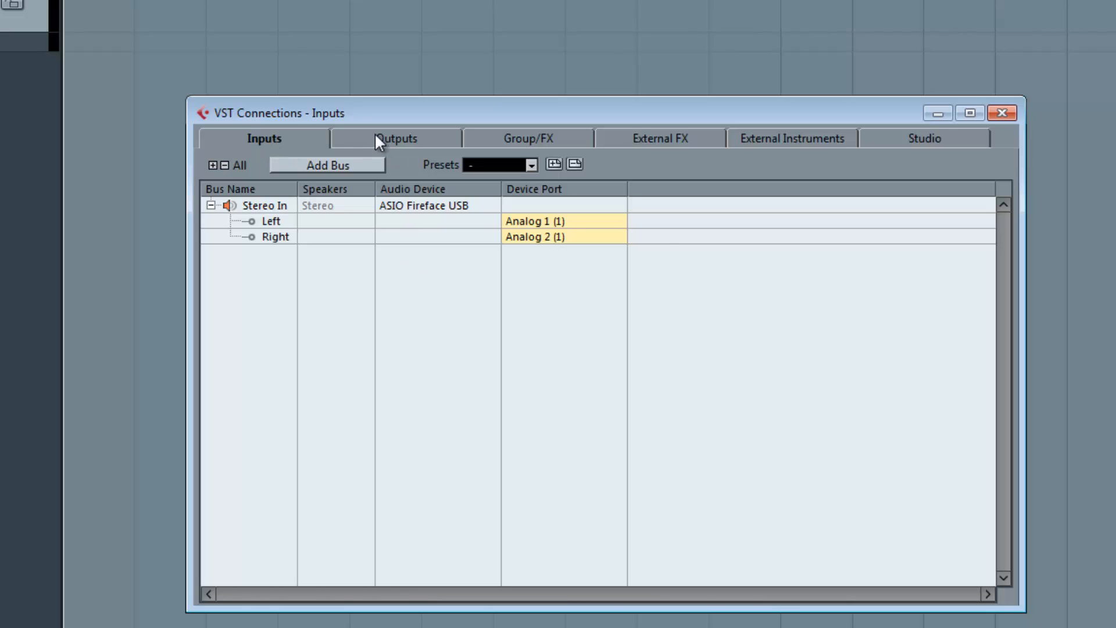
click(381, 142)
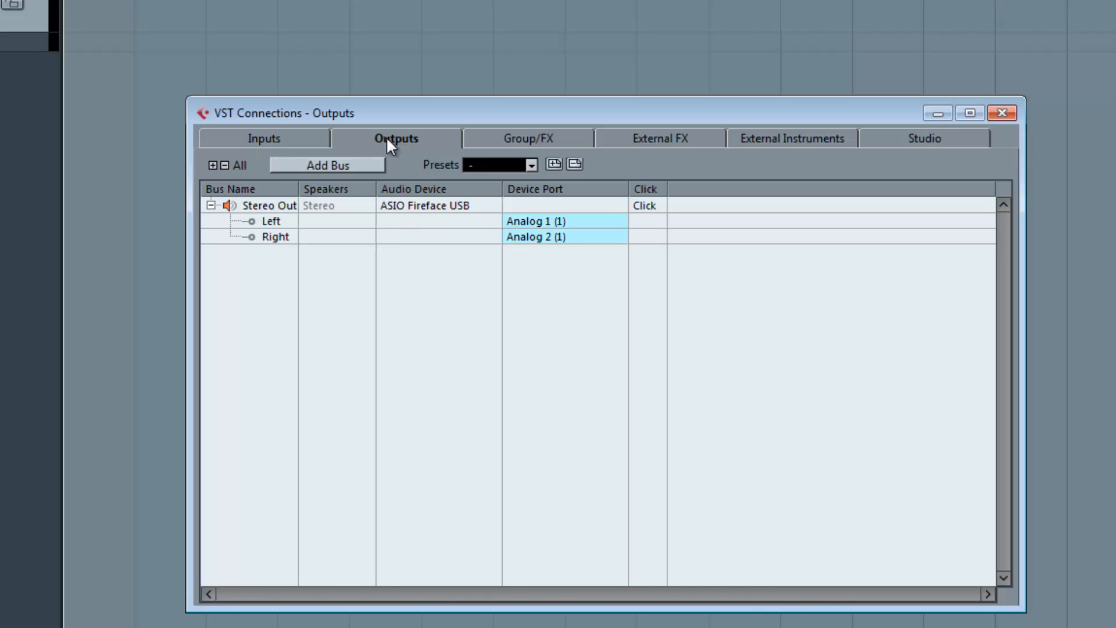
click(1004, 114)
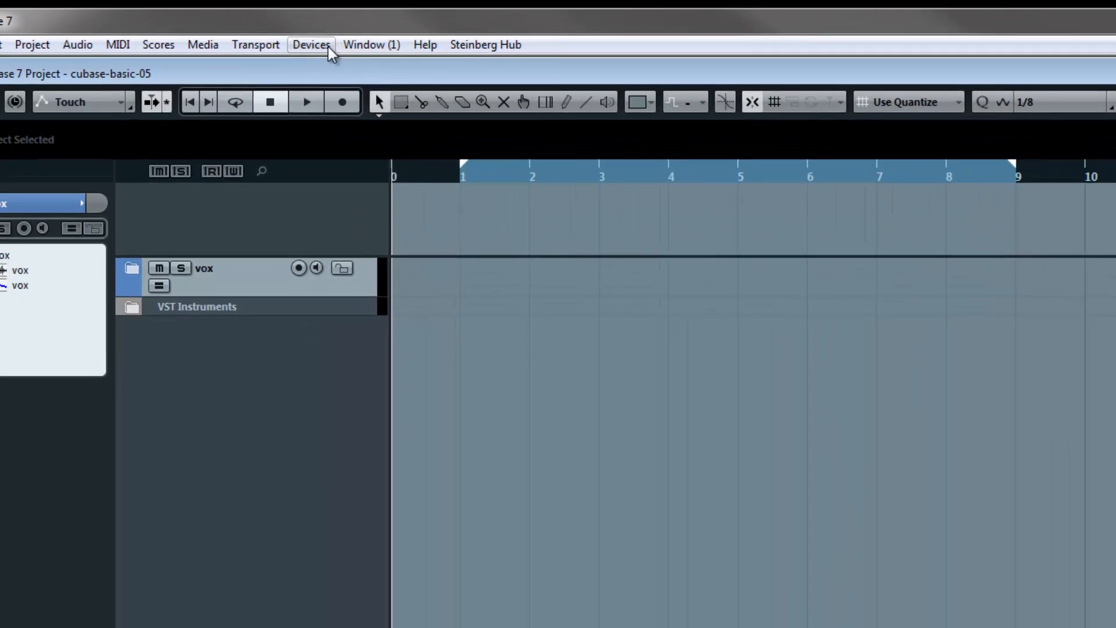
- Show the VST Instruments rack and reposition its window over the project area
click(263, 26)
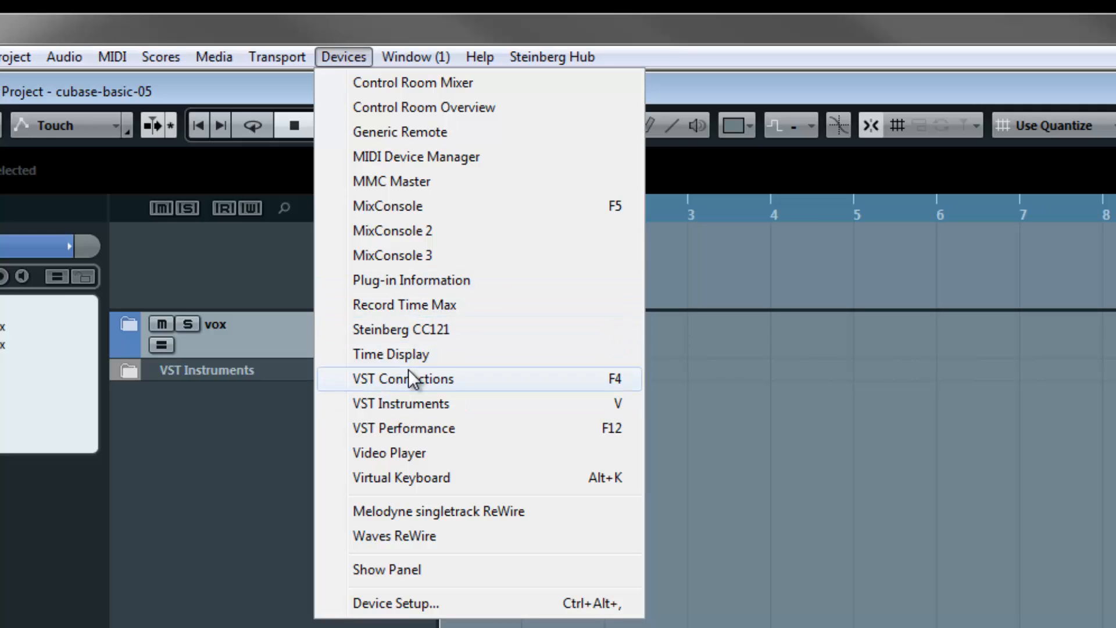
click(407, 402)
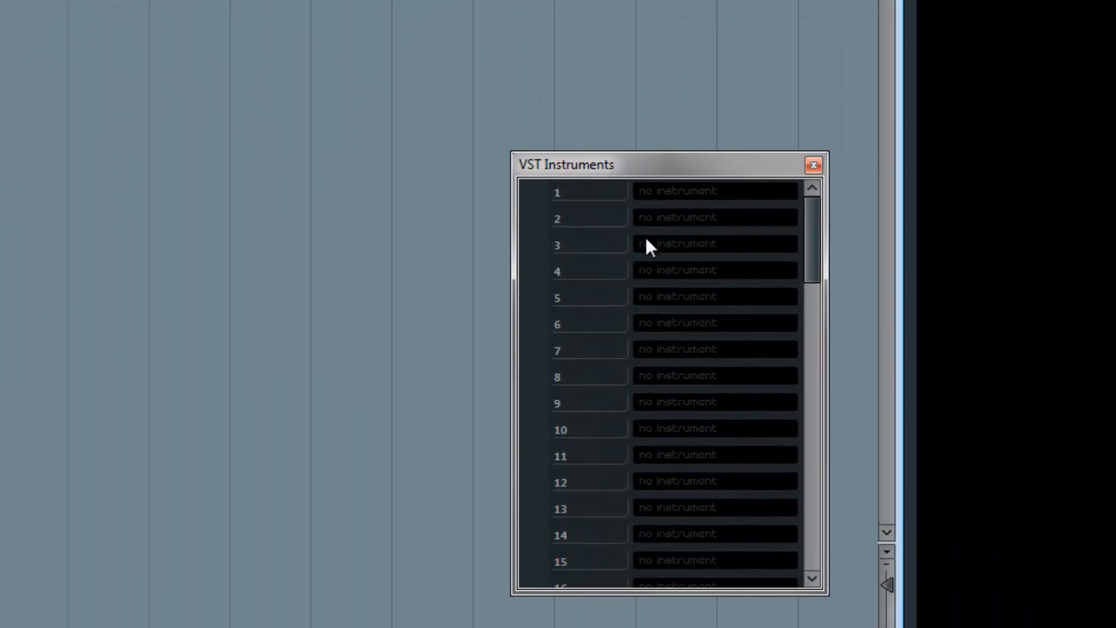
drag(624, 164, 632, 177)
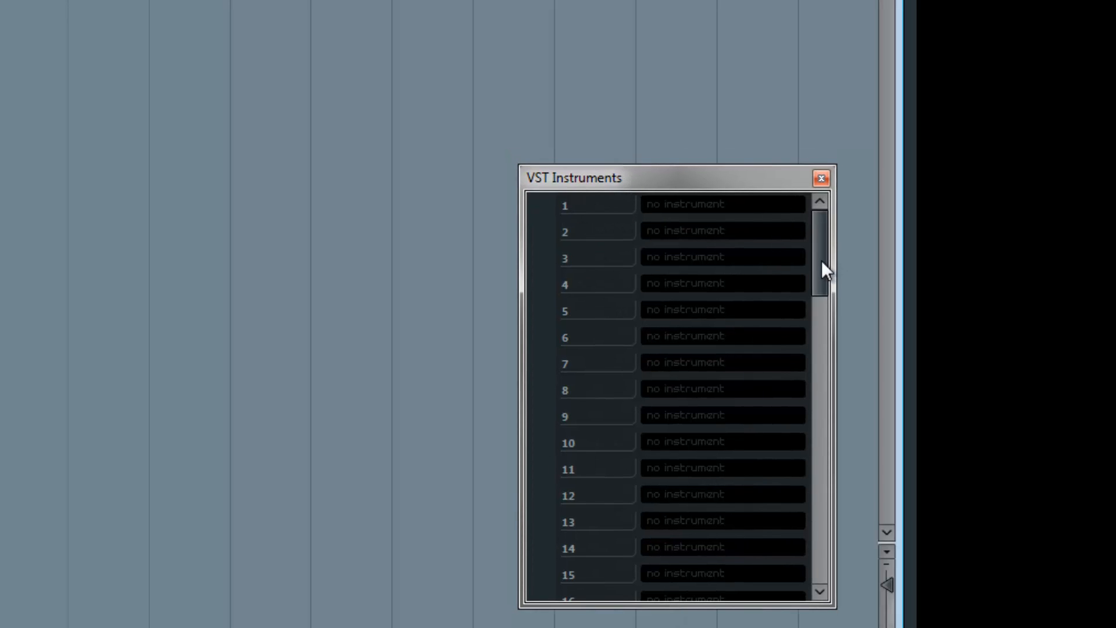
mouse_move(823, 263)
mouse_down()
mouse_move(809, 466)
mouse_move(818, 594)
mouse_move(833, 256)
mouse_up()
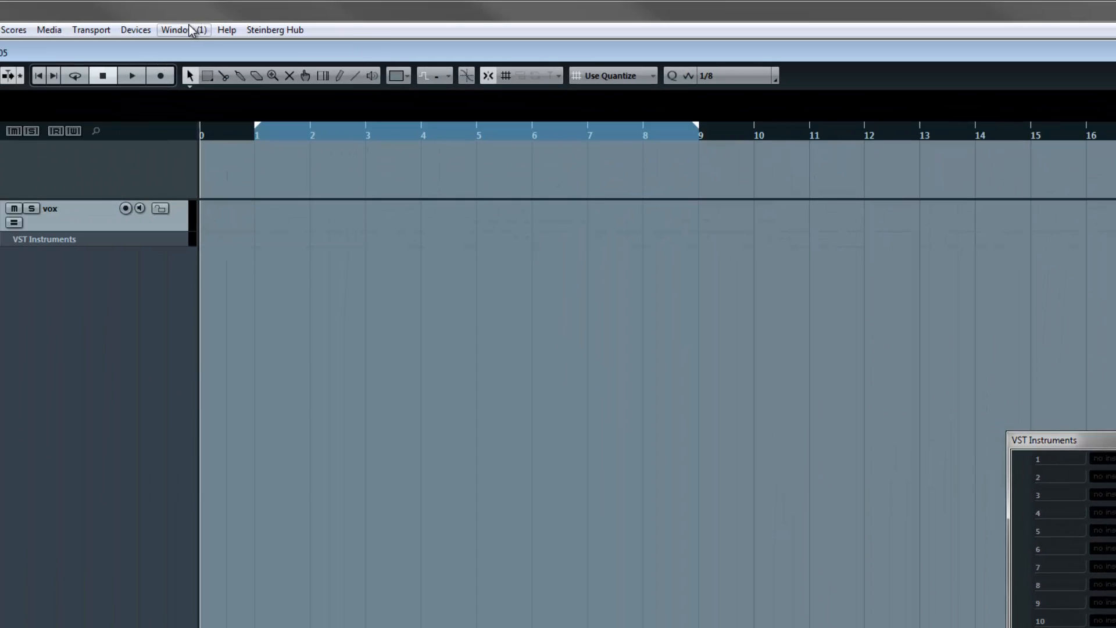
- Examine the installed VST plug-ins and the VST 2.x plug-in paths in Plug-in Information
click(136, 30)
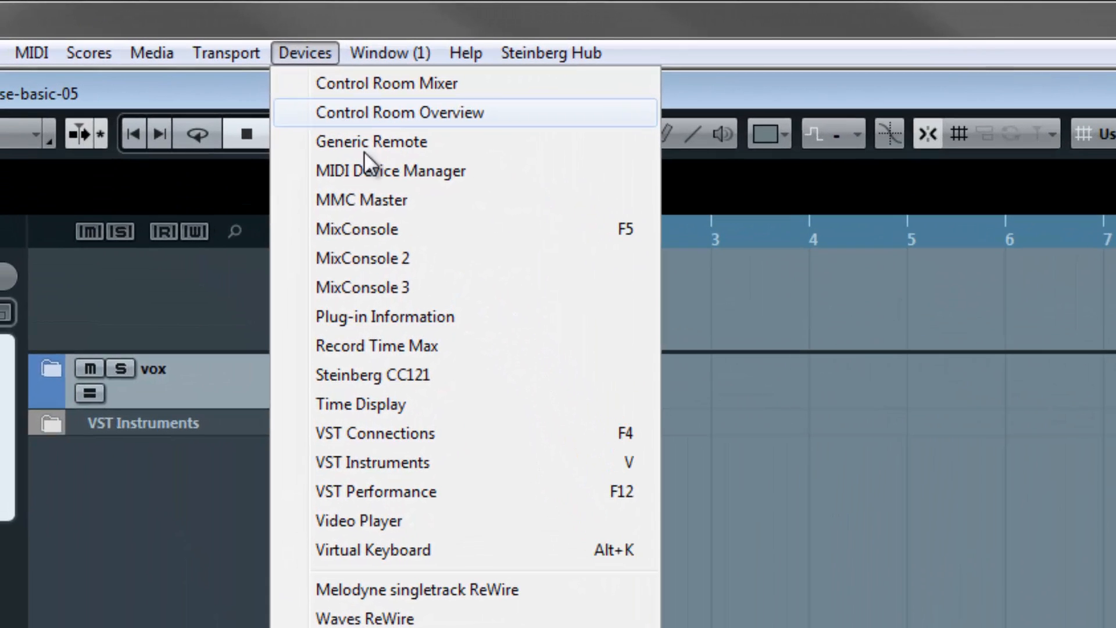
click(373, 316)
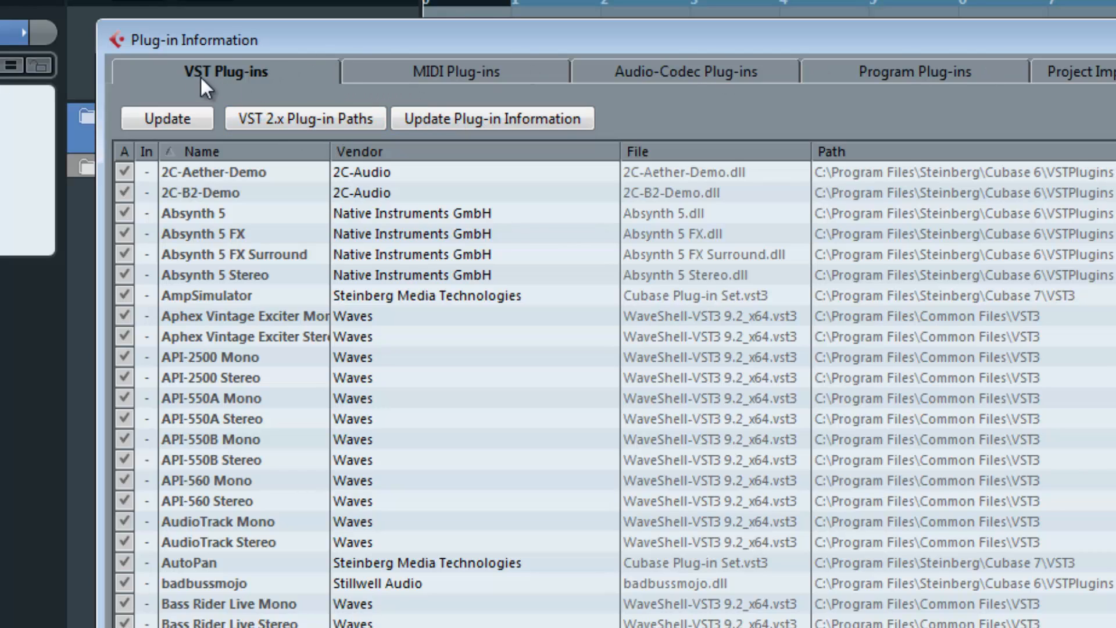
click(292, 119)
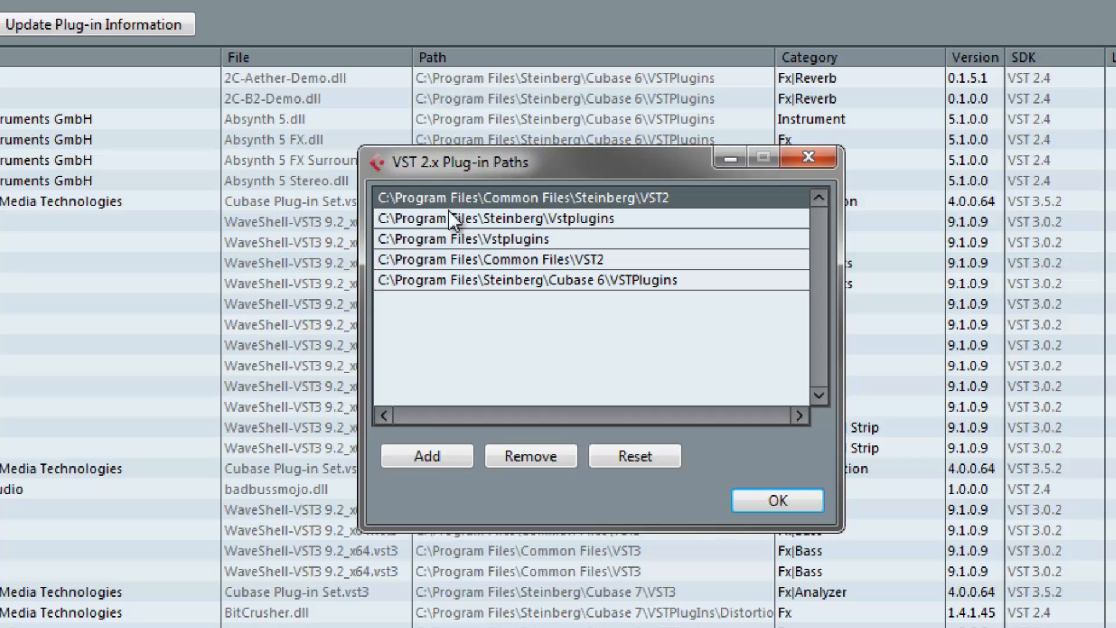
click(775, 501)
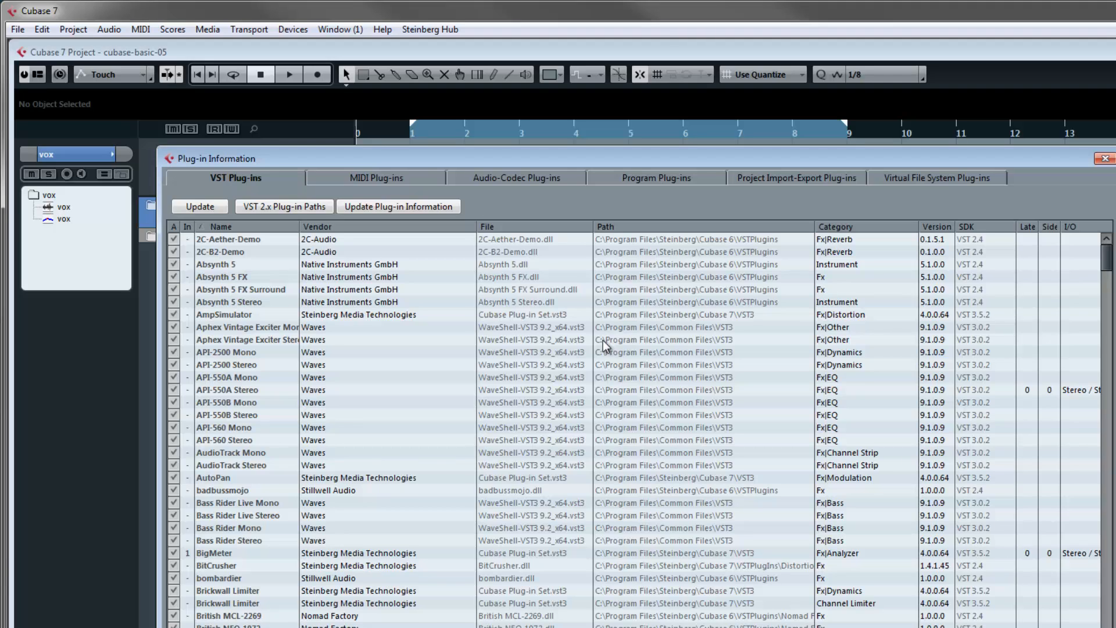
click(1105, 158)
- Load Kontakt 5 into the first VST instrument slot, finding it with the search "konta", and open its editor
key(F11)
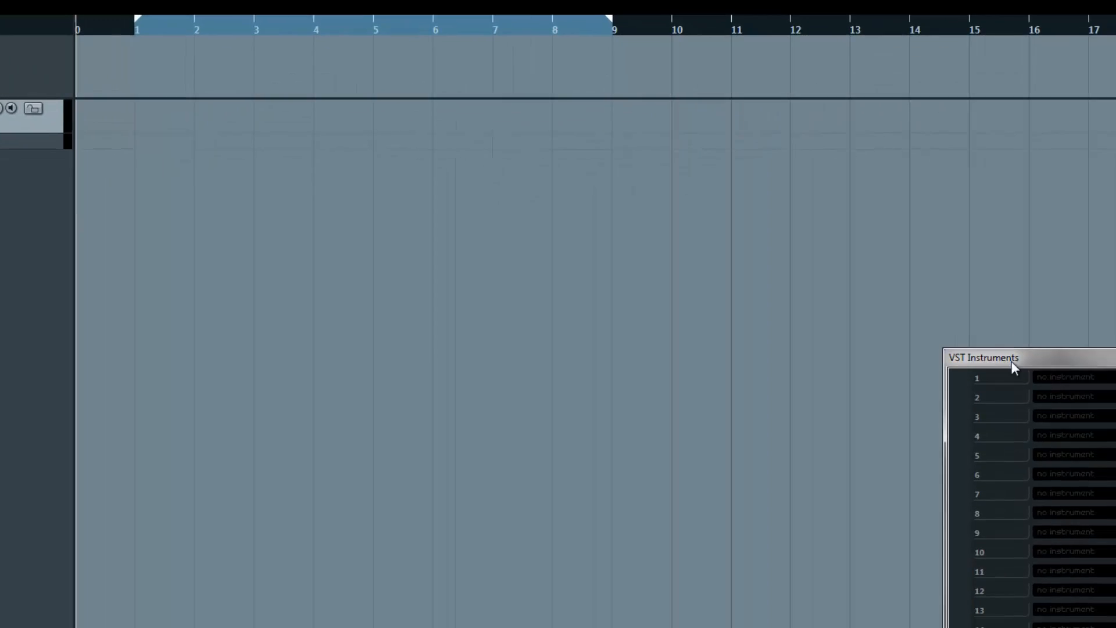
drag(732, 250, 657, 215)
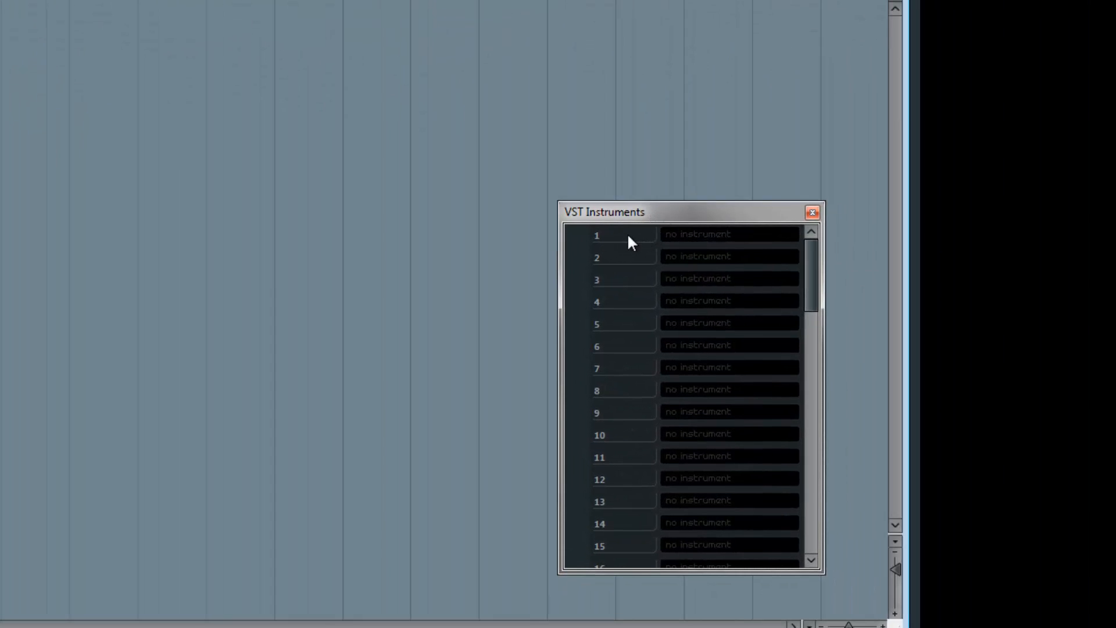
click(700, 235)
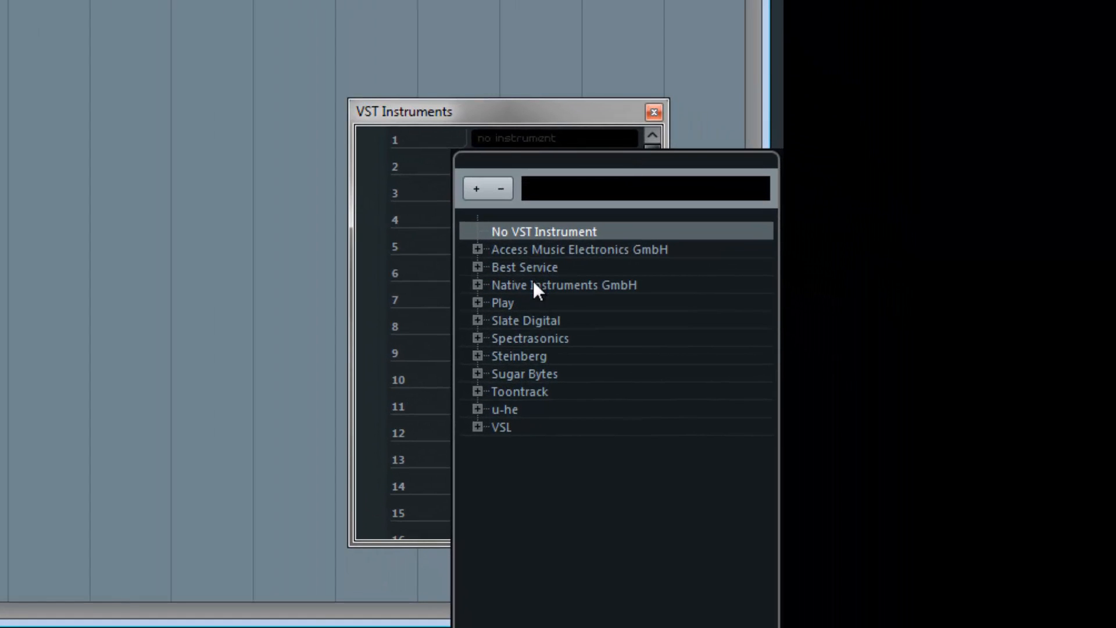
text(kont)
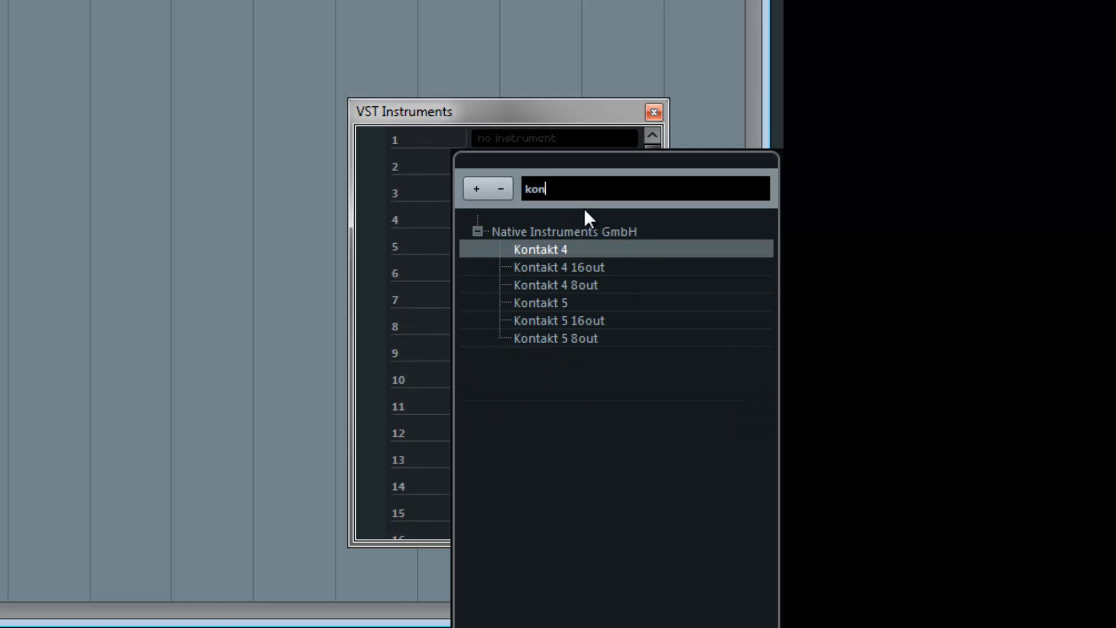
key(BackSpace)
key(BackSpace)
key(BackSpace)
text(ont)
text(a)
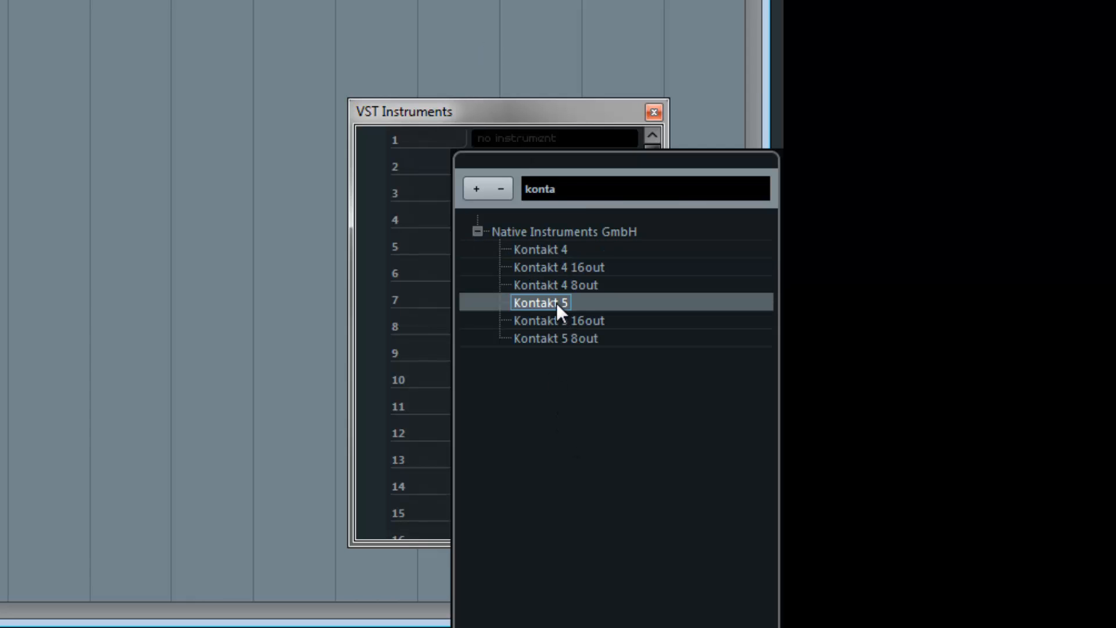
click(556, 302)
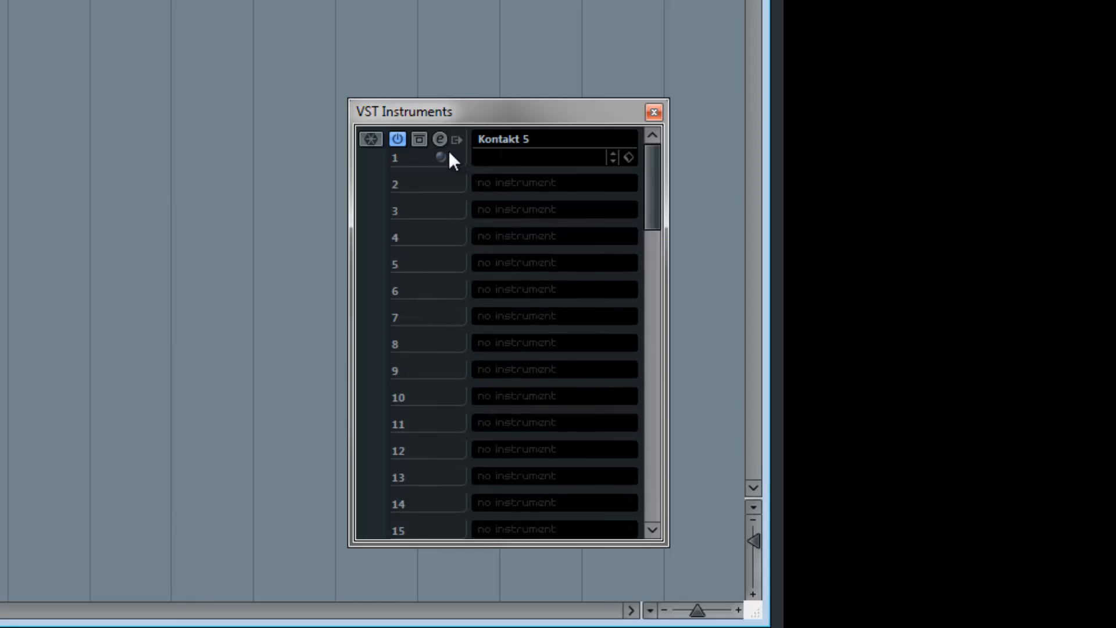
click(441, 139)
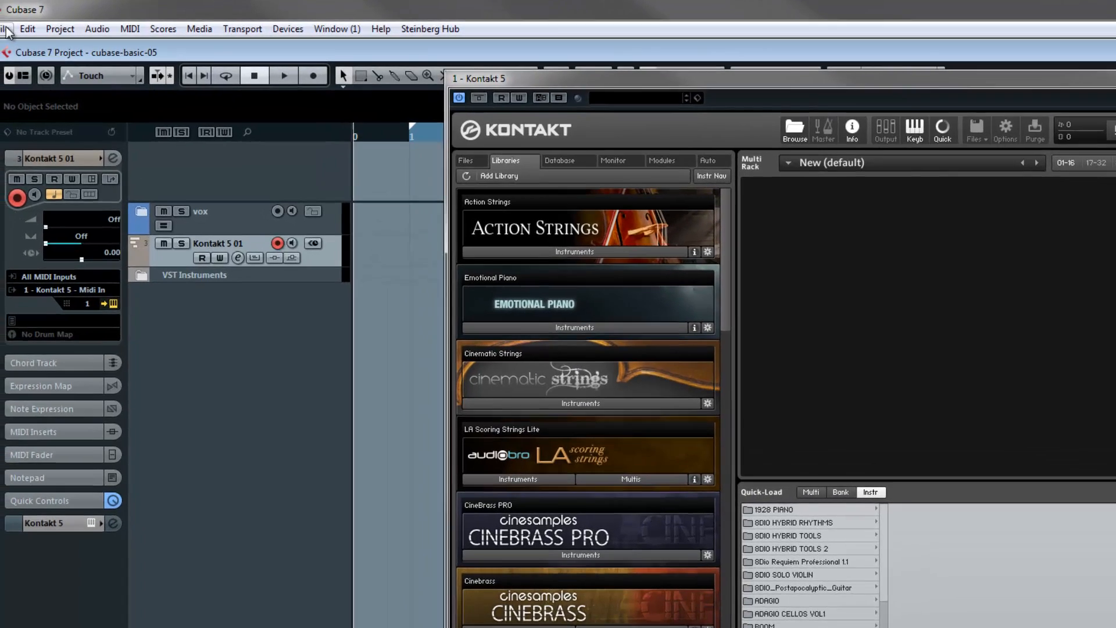
- Check the VST plug-in preference for creating a MIDI track when loading a VSTi, keeping it at Always
click(20, 31)
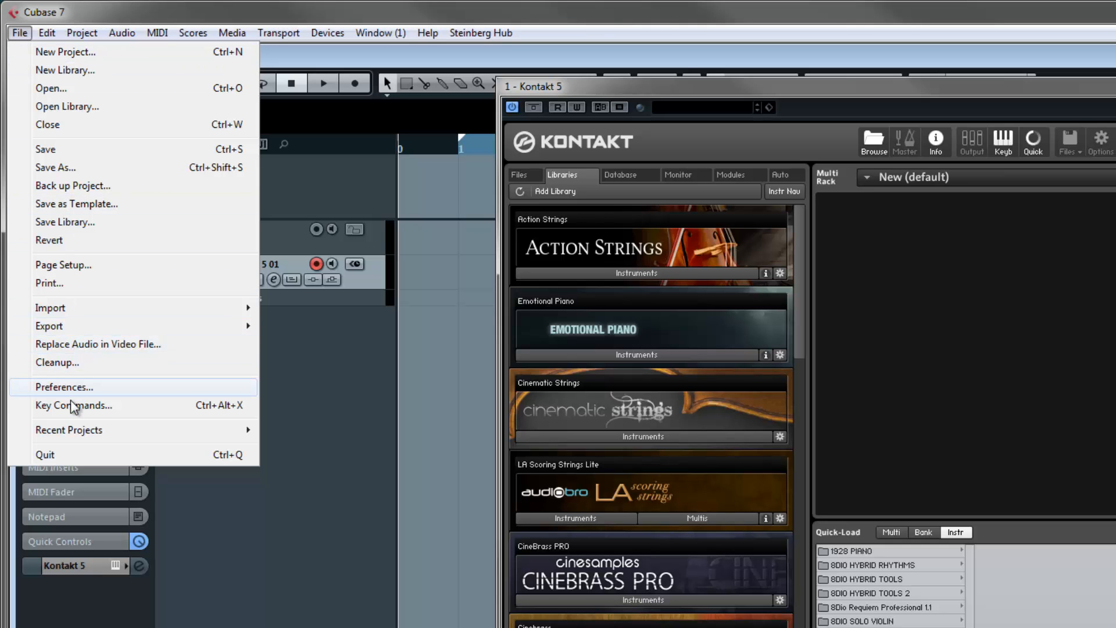
click(71, 385)
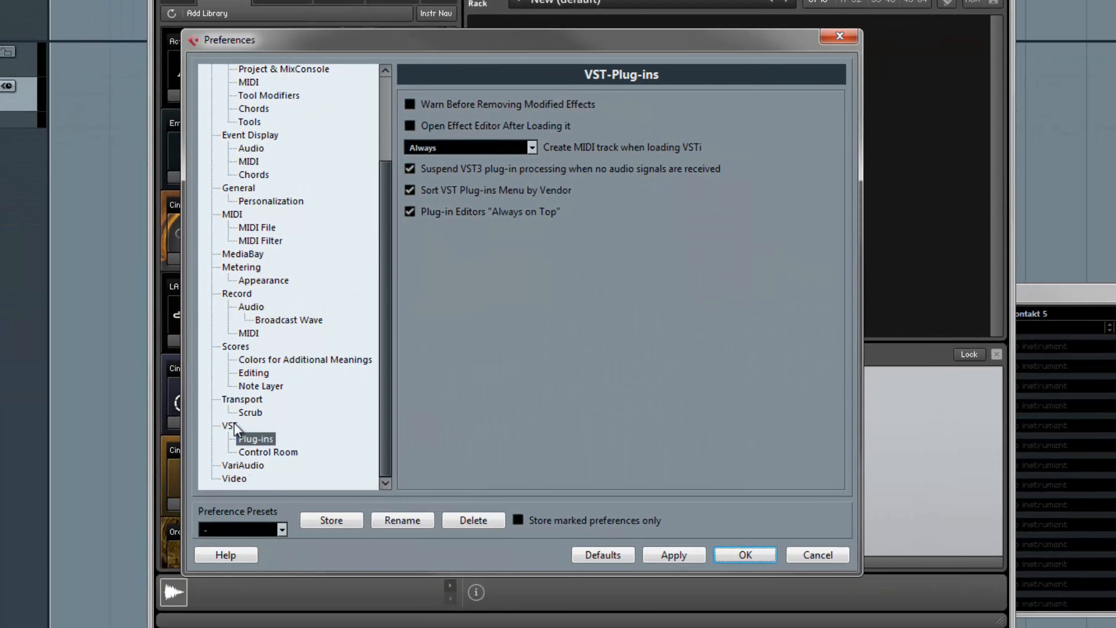
click(229, 425)
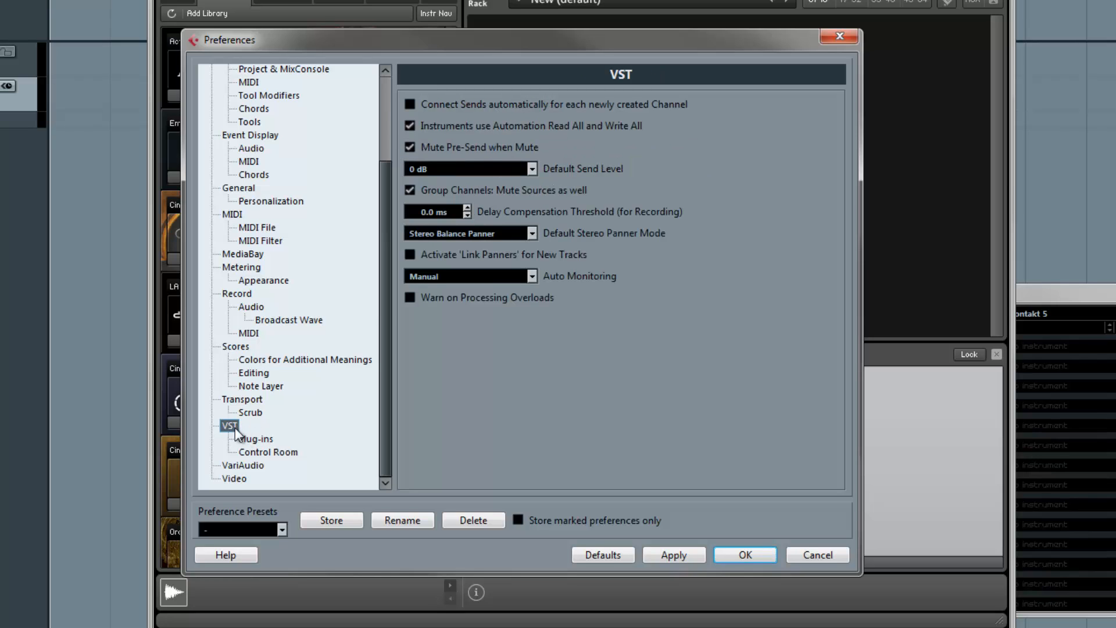
click(258, 440)
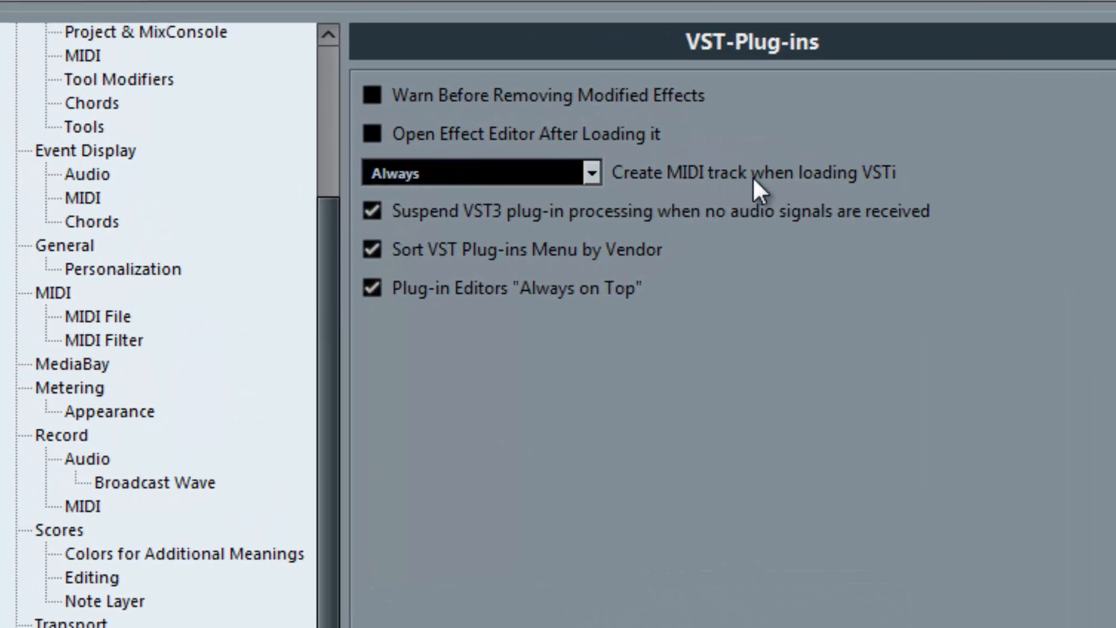
click(445, 170)
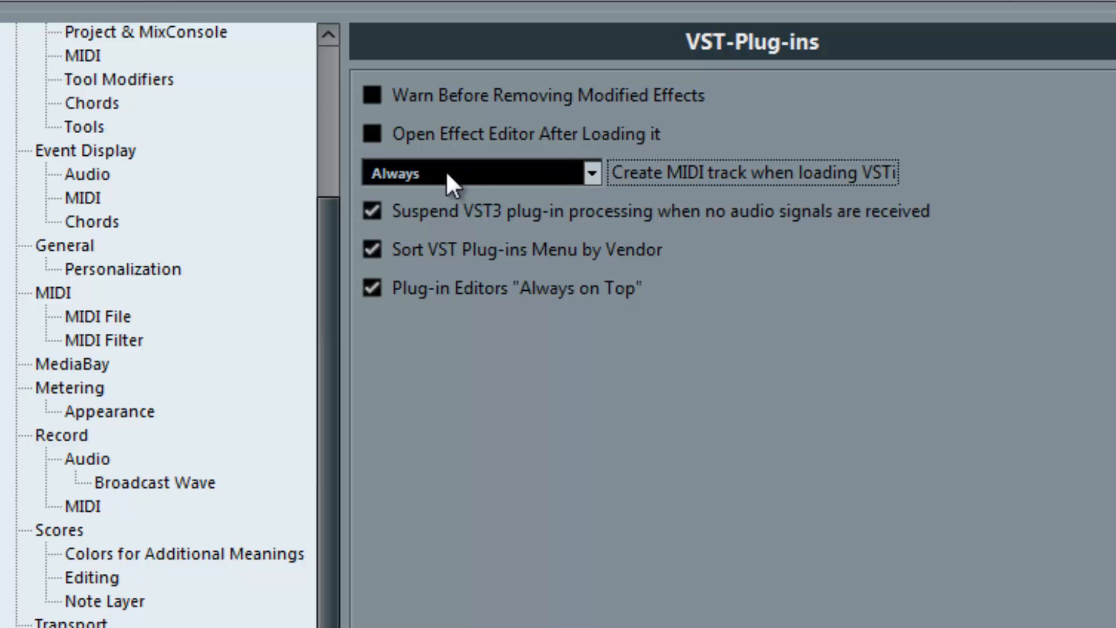
click(525, 488)
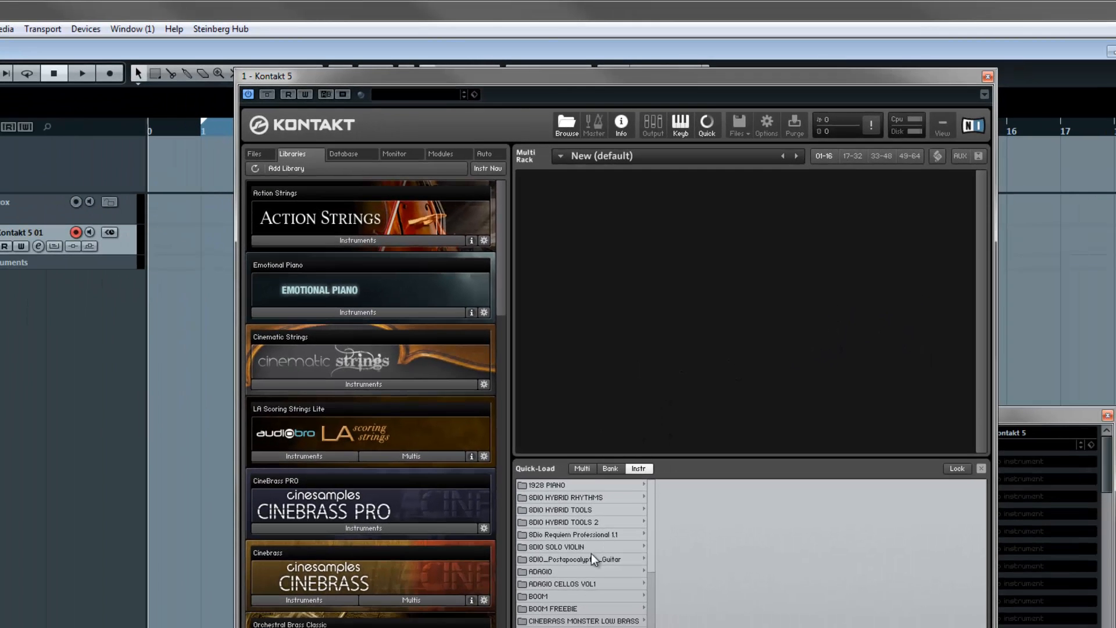
- Load Adagio_Cello_v1_Ens_Legato_Instinct from the ADAGIO CELLOS VOL1 Ensemble folder into the multi rack, and close the Kontakt 5 editor
click(583, 587)
mouse_move(723, 484)
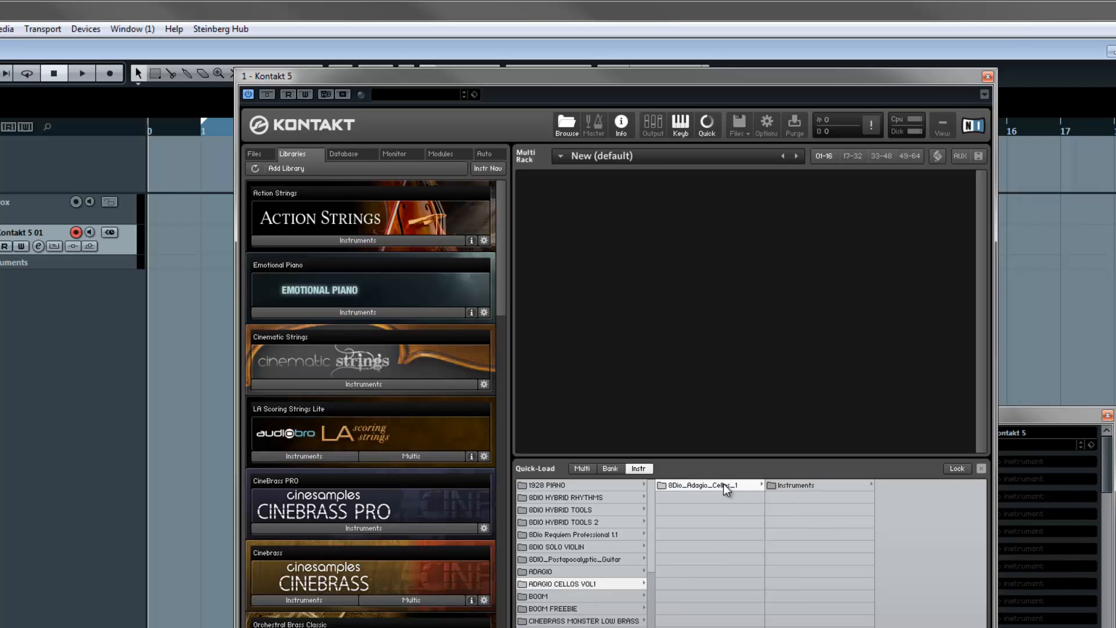
mouse_move(827, 487)
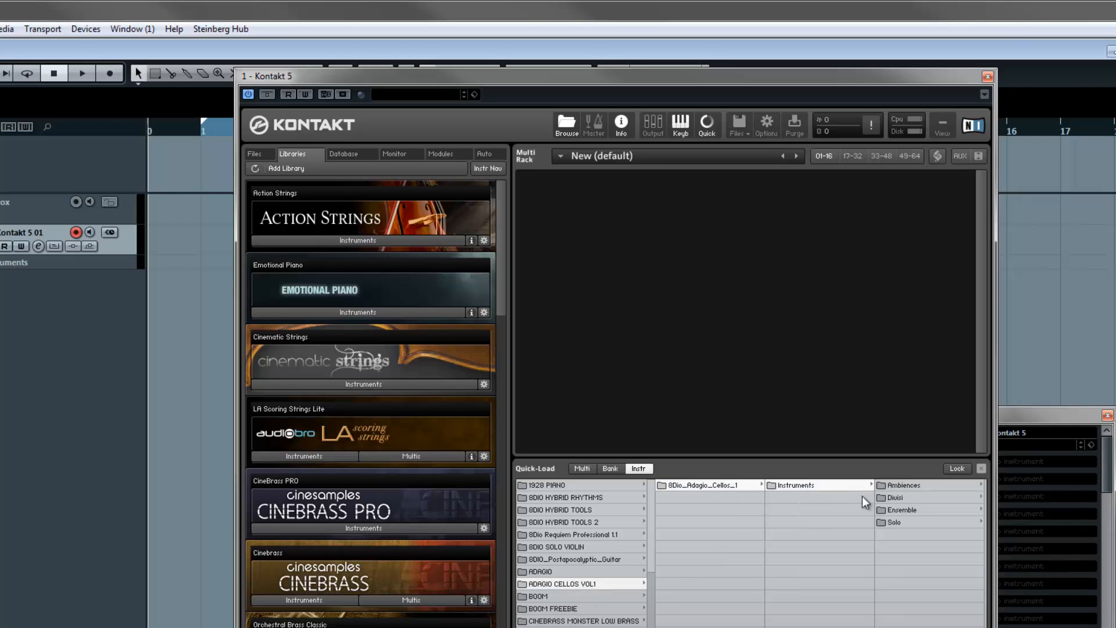
mouse_move(911, 511)
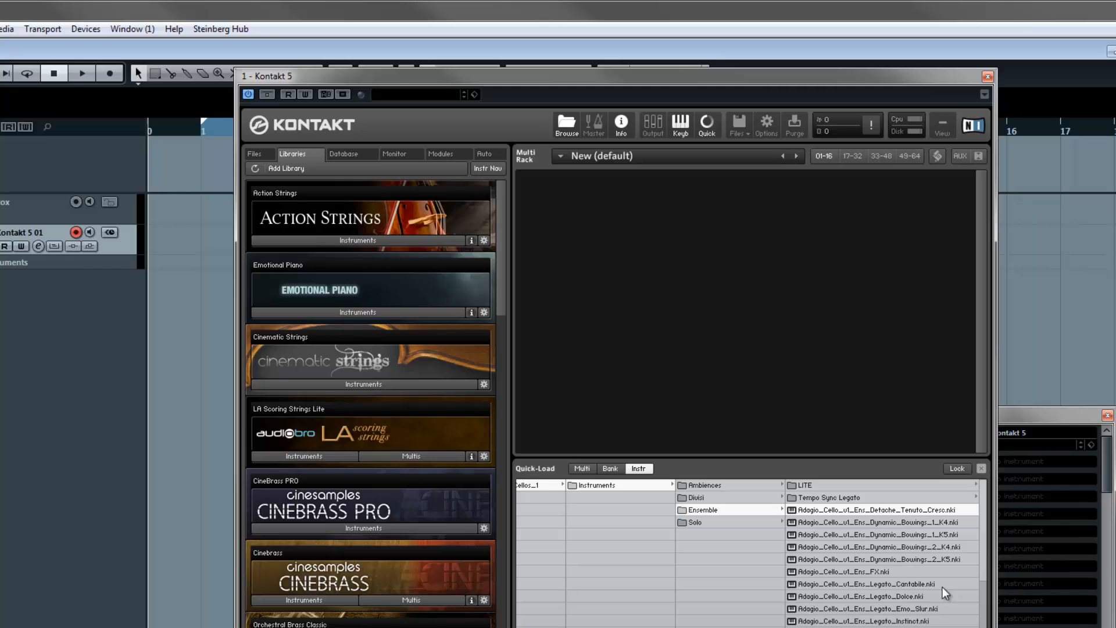
scroll(924, 602, down, 1)
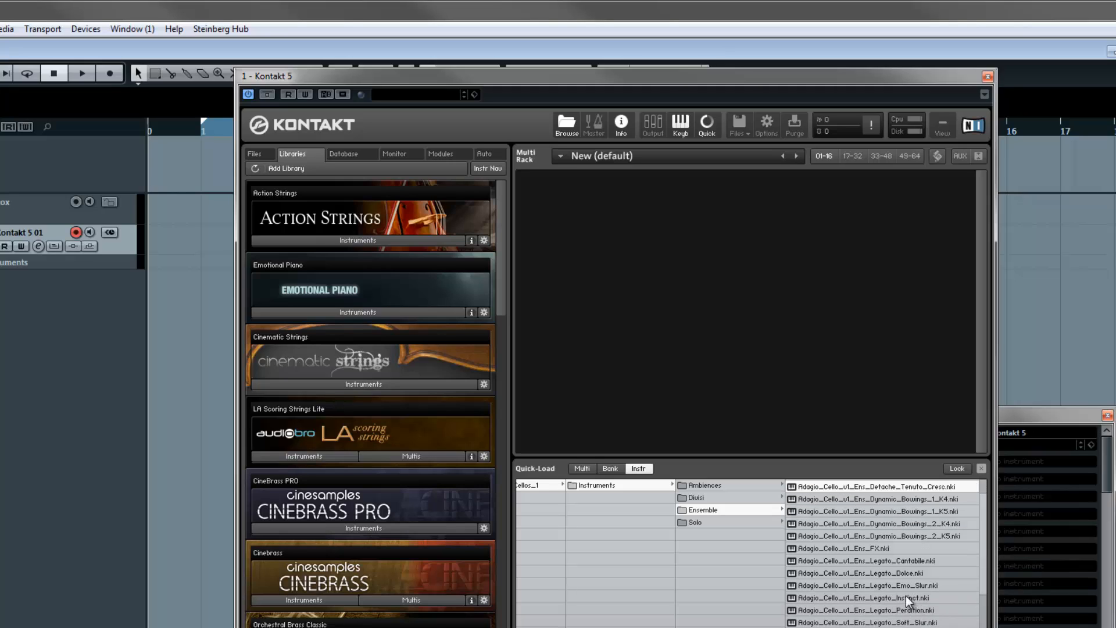
drag(884, 598, 699, 281)
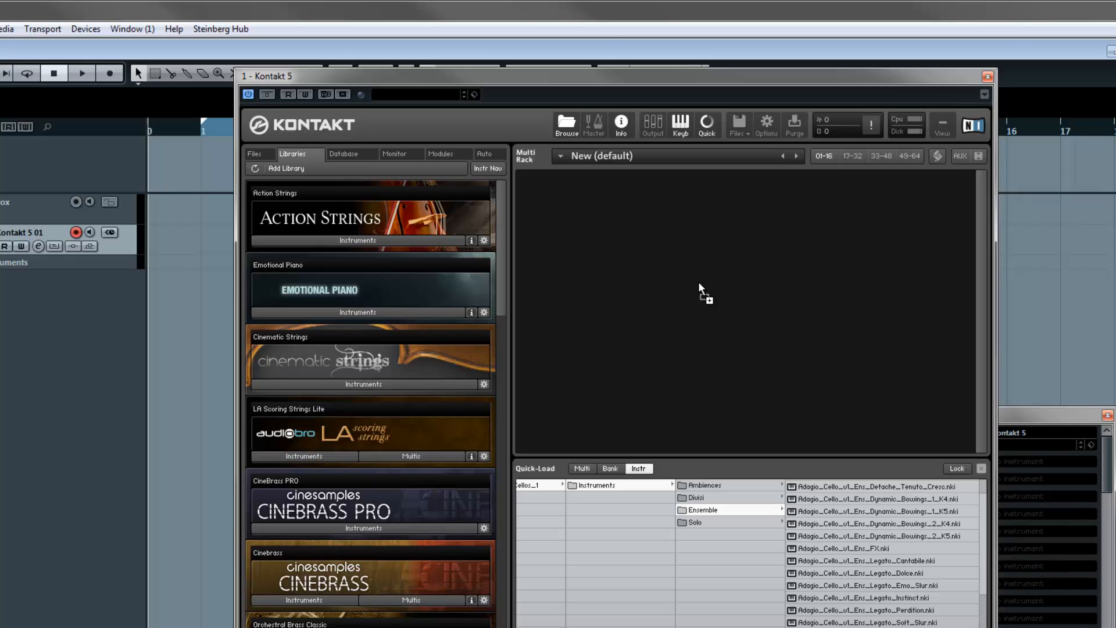
drag(699, 281, 699, 283)
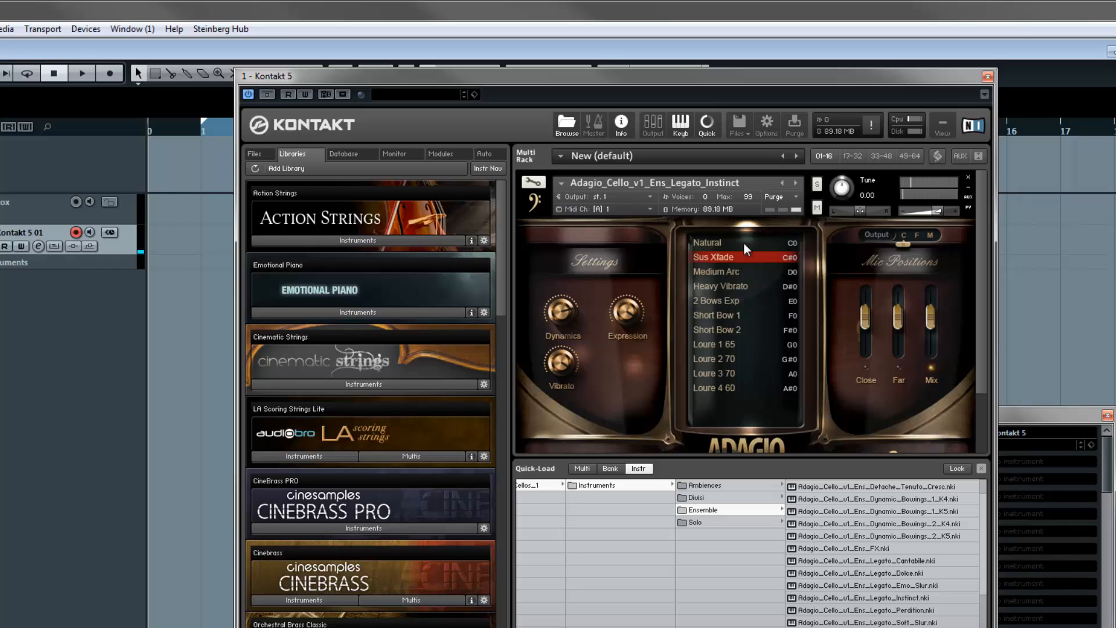
drag(719, 79, 702, 82)
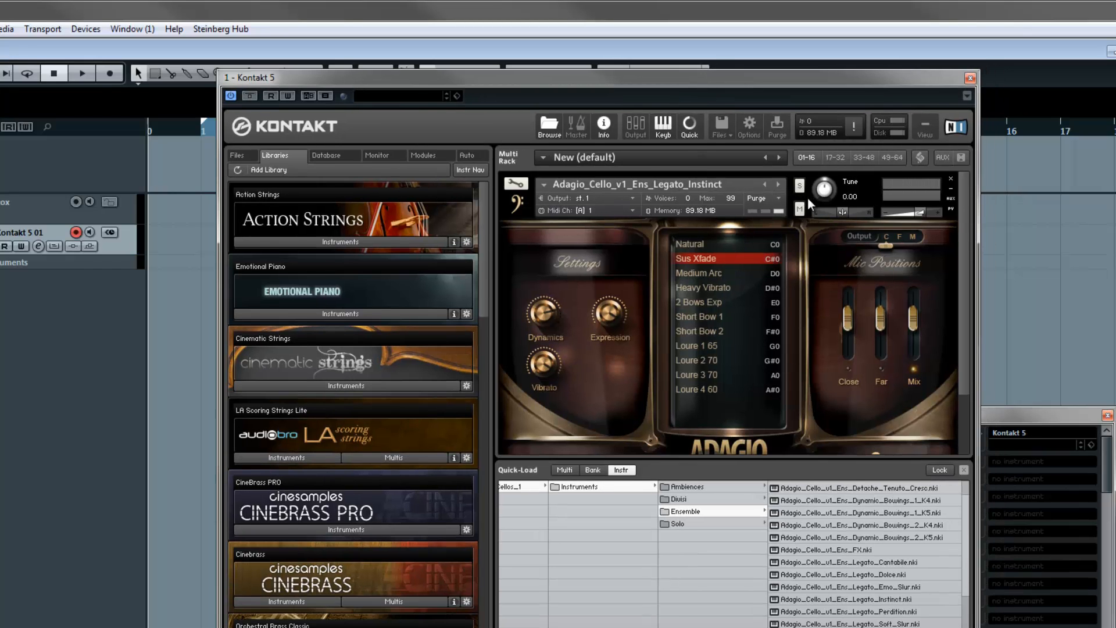
click(970, 78)
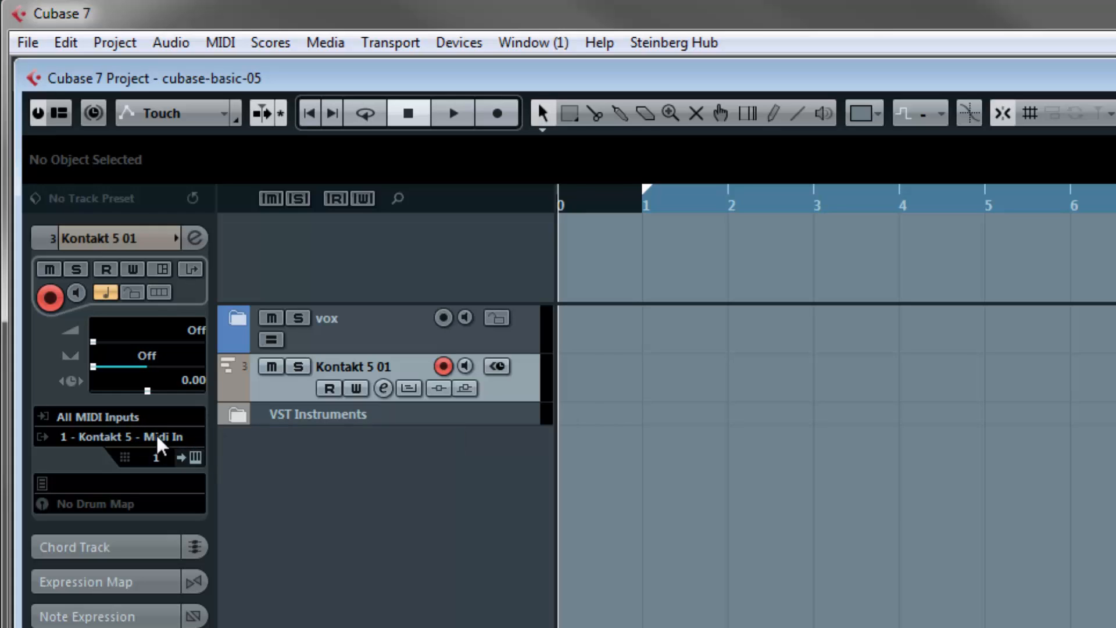
- Check the Kontakt 5 01 track's MIDI output routing and channel, keeping 1 - Kontakt 5 - Midi In and channel 1
click(130, 441)
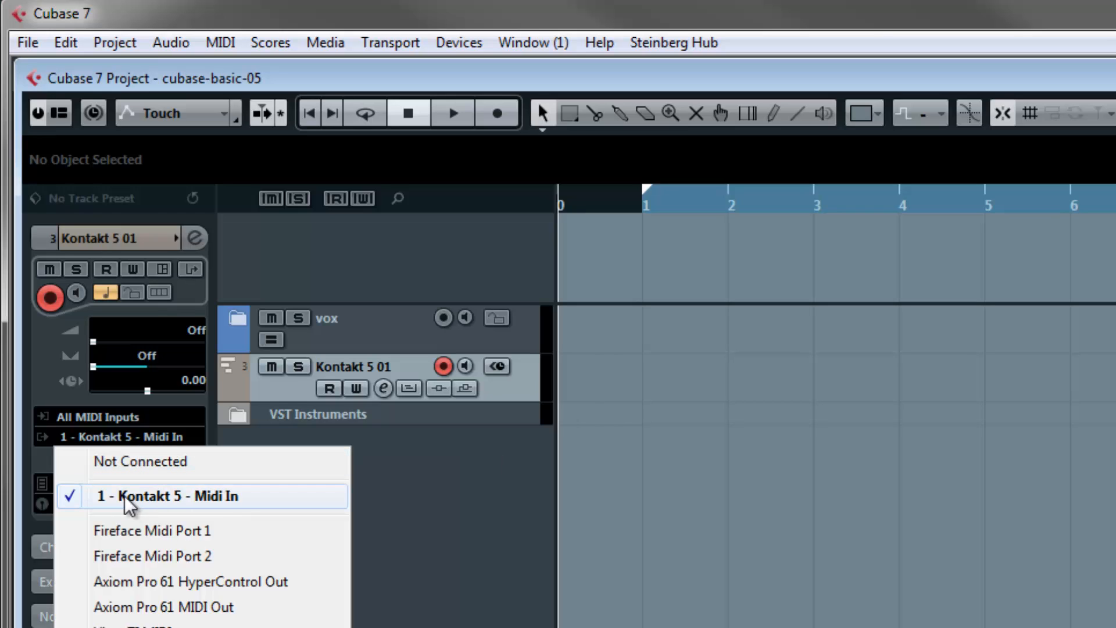
click(175, 498)
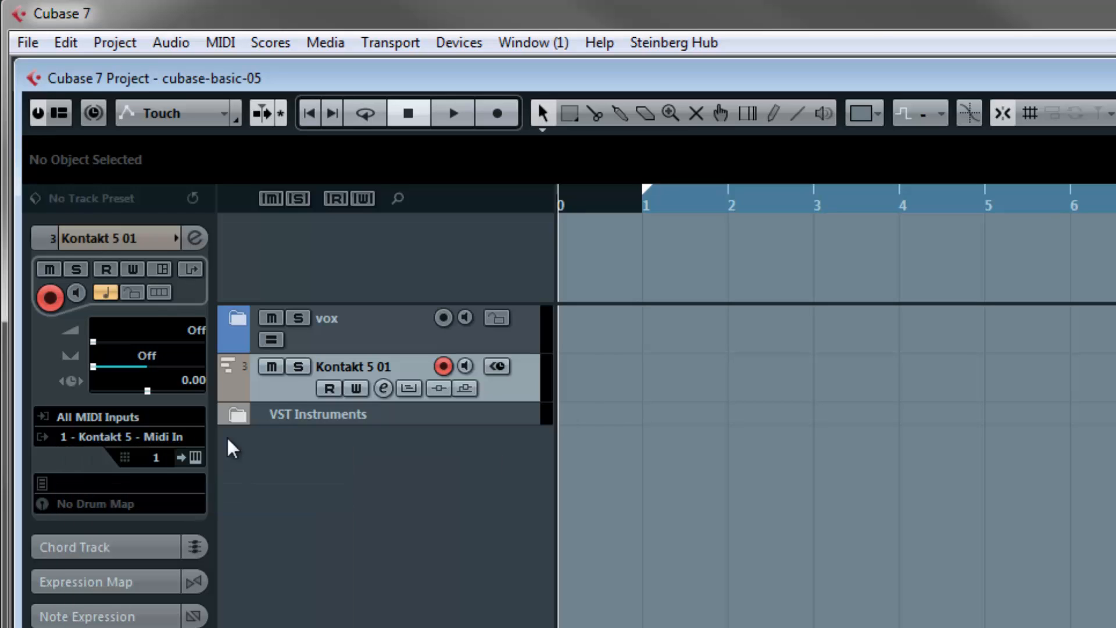
click(155, 461)
click(168, 507)
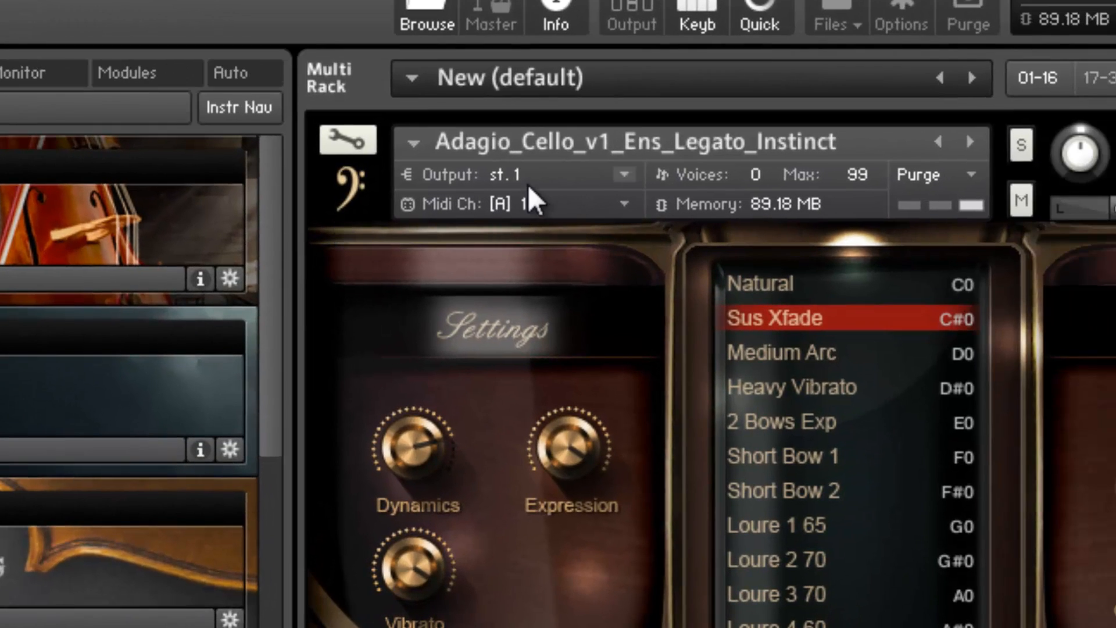
- Check the audio output and MIDI channel choices of the cello instrument in Kontakt, keeping the output at st. 1
click(516, 182)
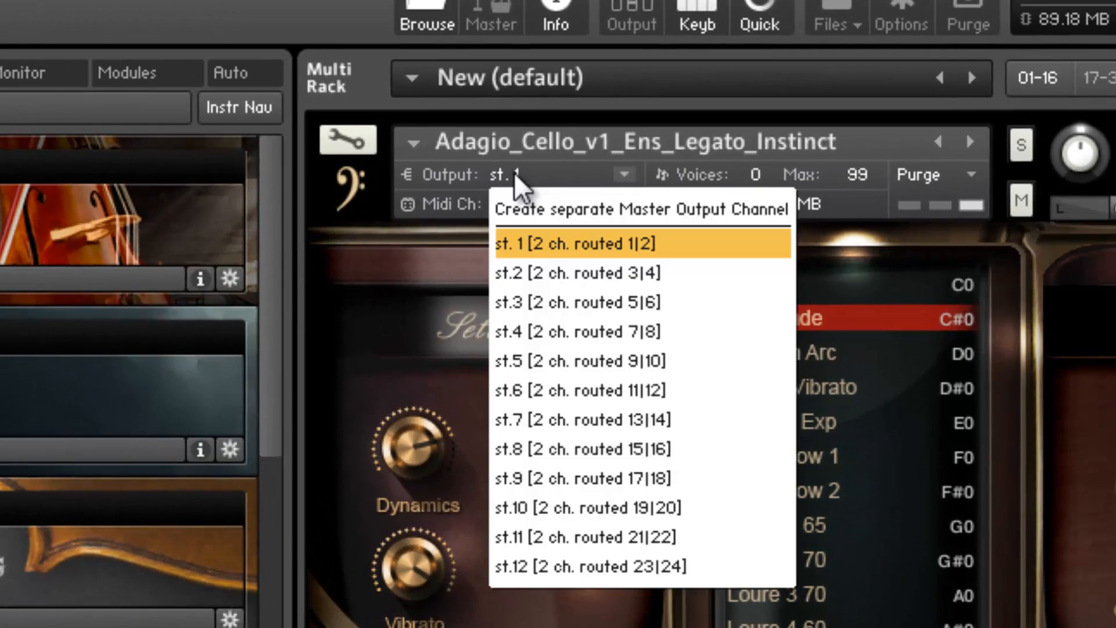
click(524, 182)
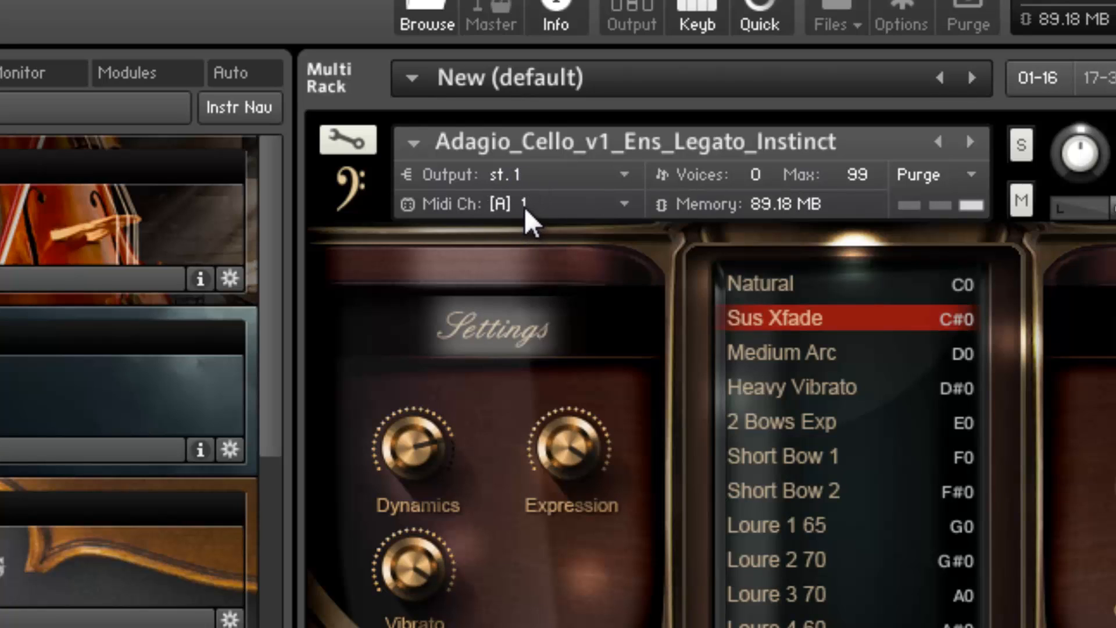
click(525, 206)
mouse_move(554, 277)
click(726, 280)
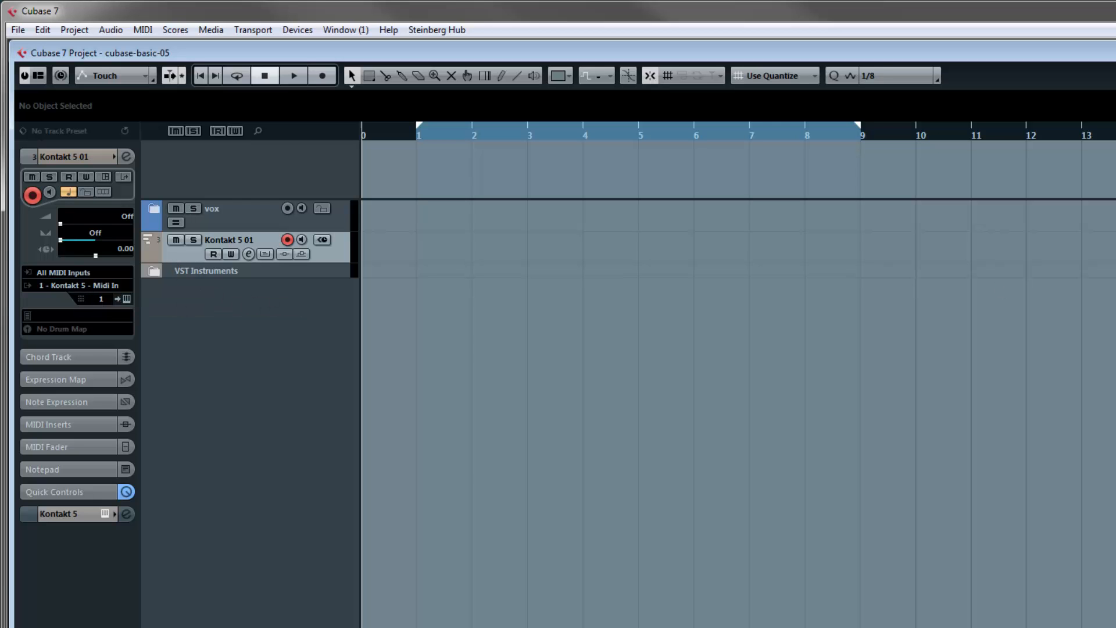
- Open the MixConsole and hide the vox channels and all MIDI channels
key(F3)
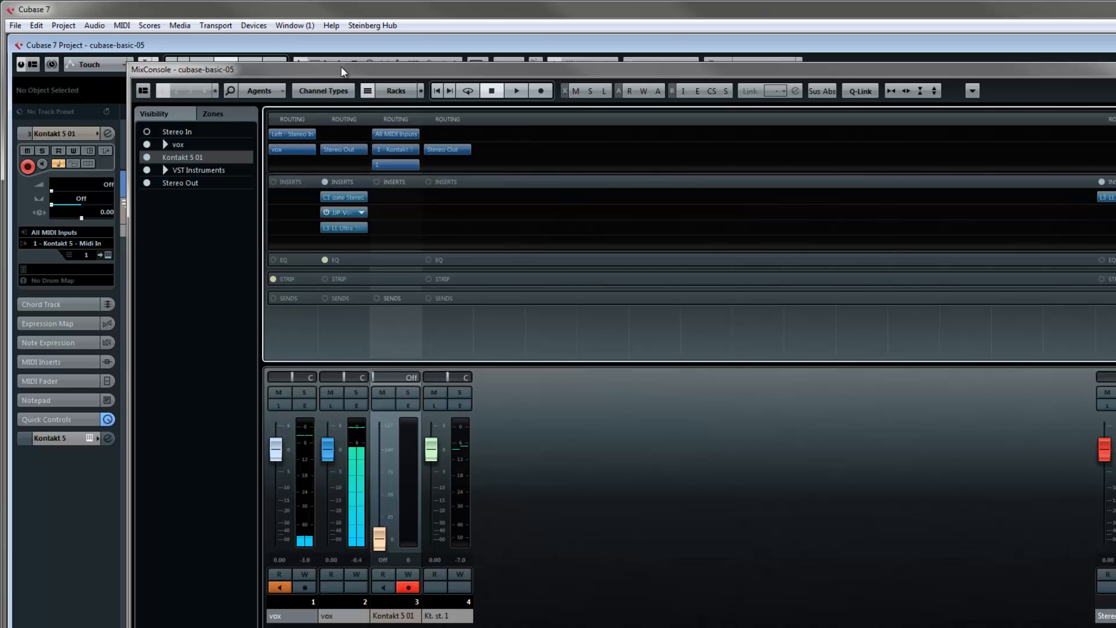
drag(353, 65, 347, 61)
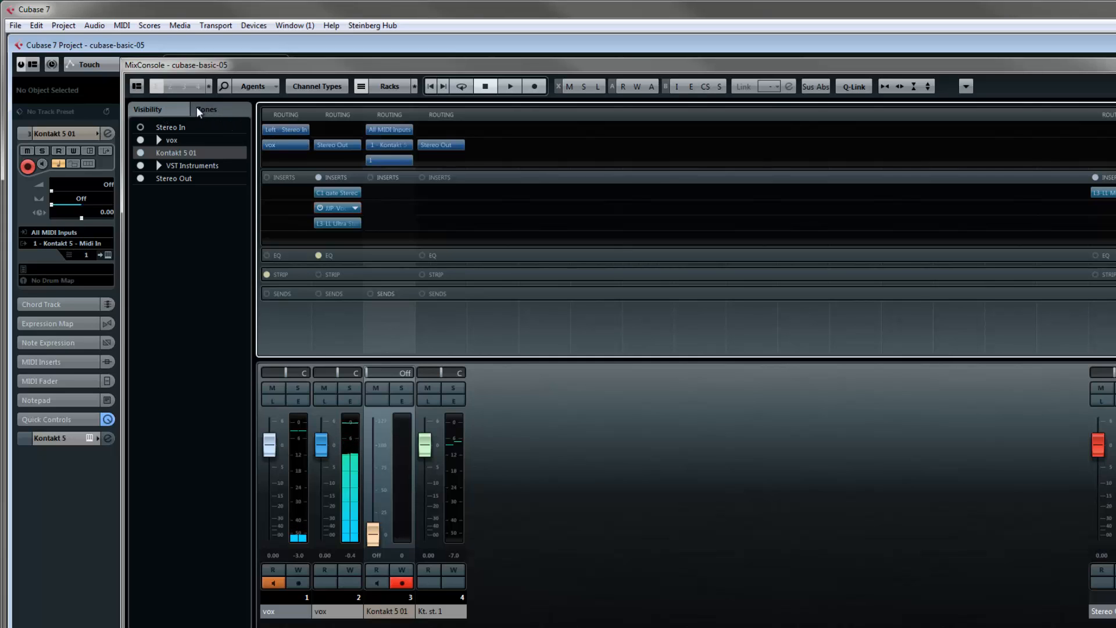
click(160, 110)
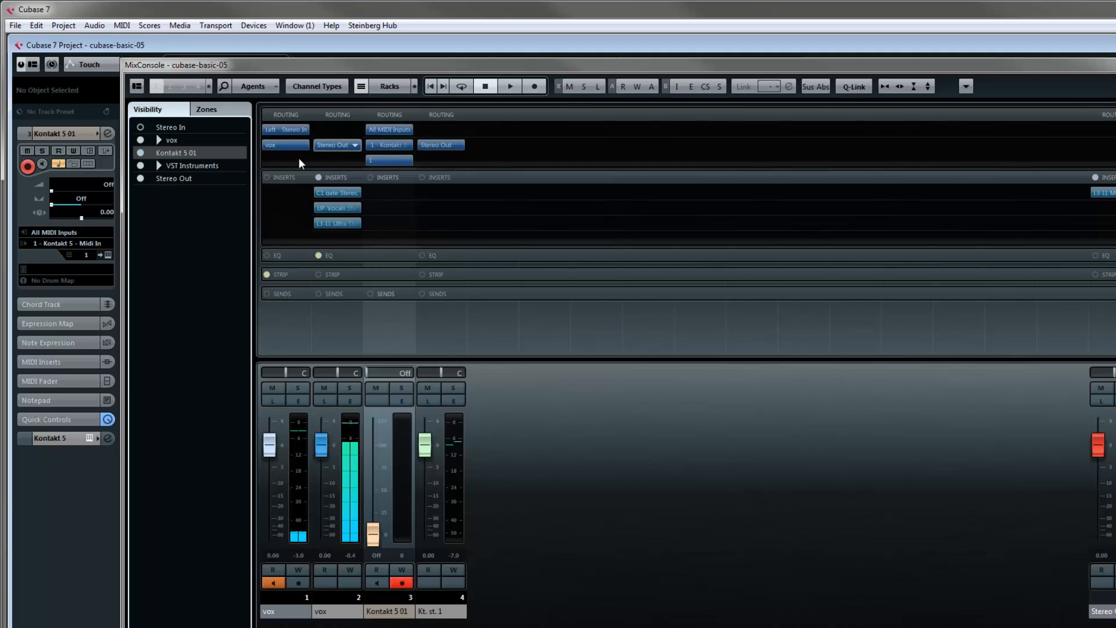
click(142, 140)
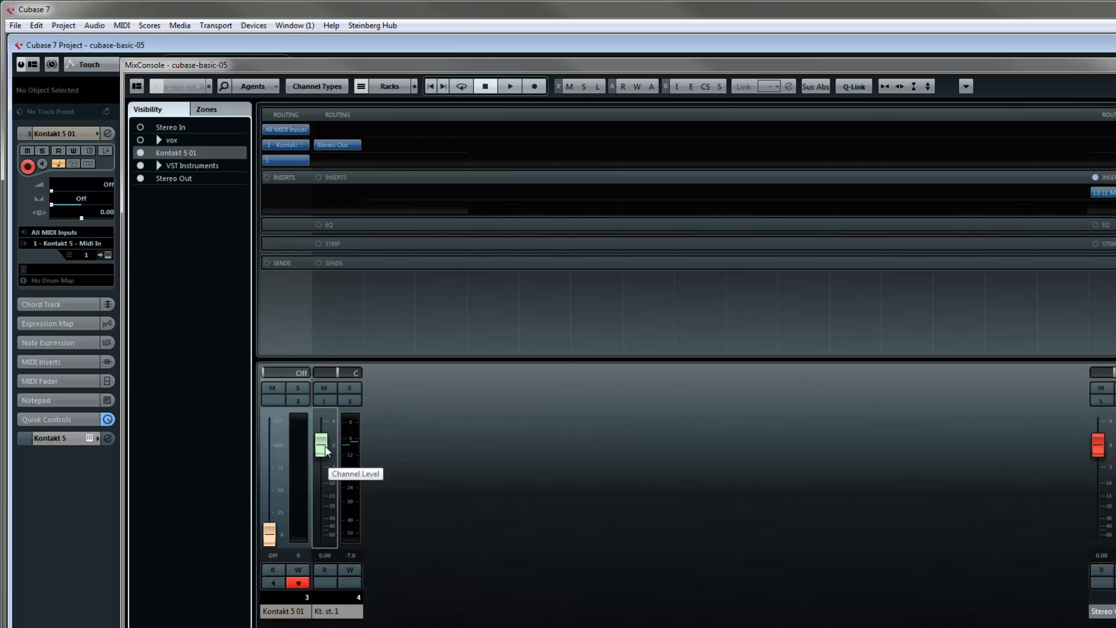
click(320, 86)
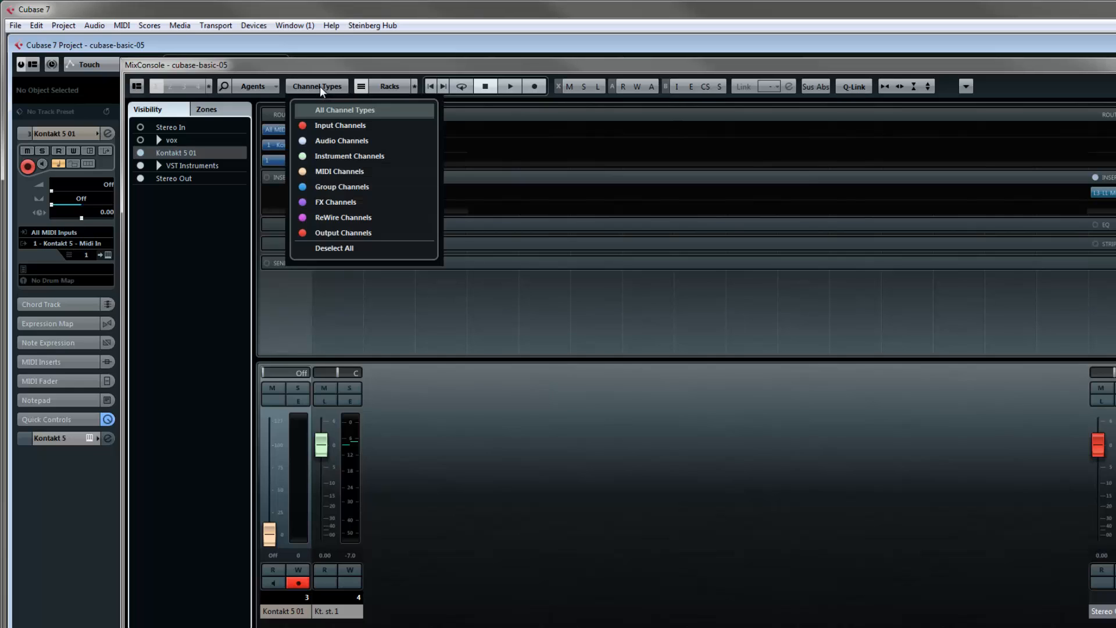
click(323, 172)
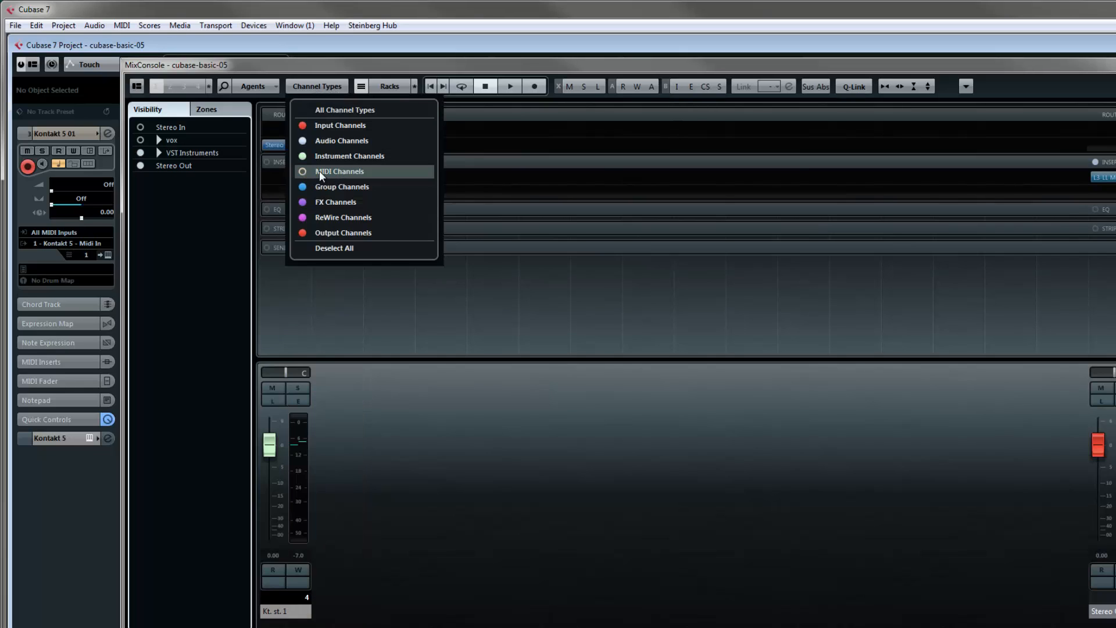
click(321, 87)
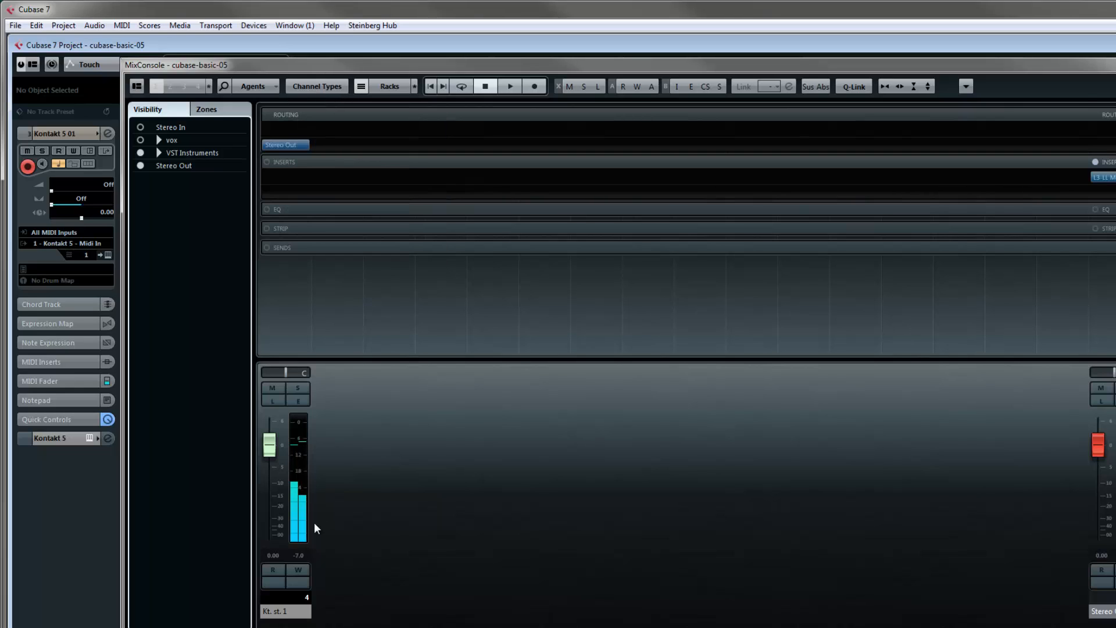
- Rename the Kt. st. 1 mixer channel as AD Cellos
double_click(282, 614)
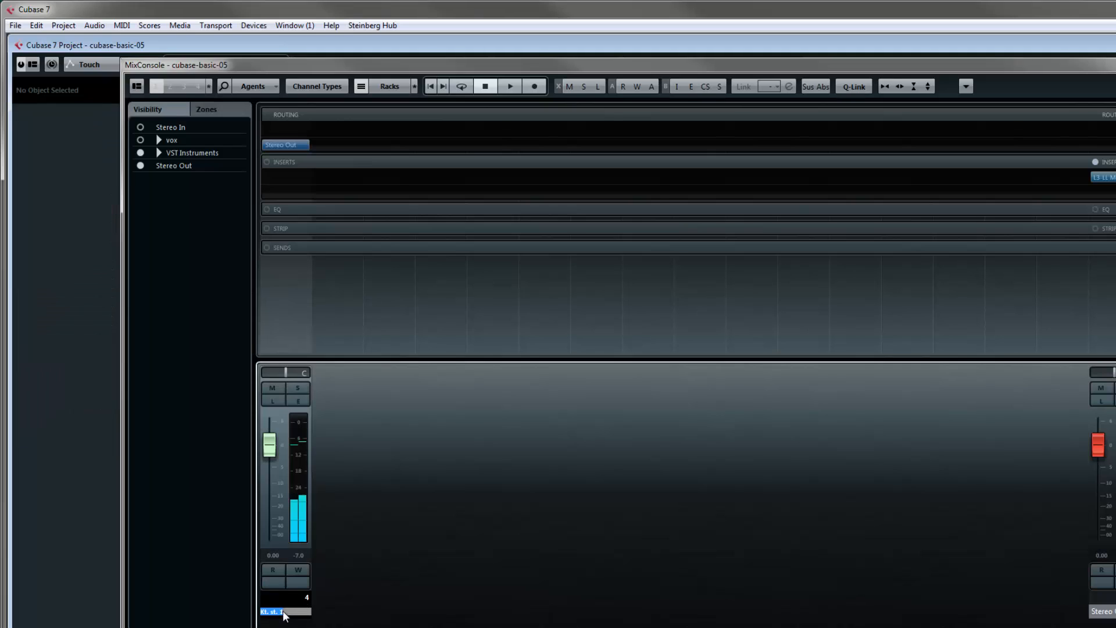
text(AD)
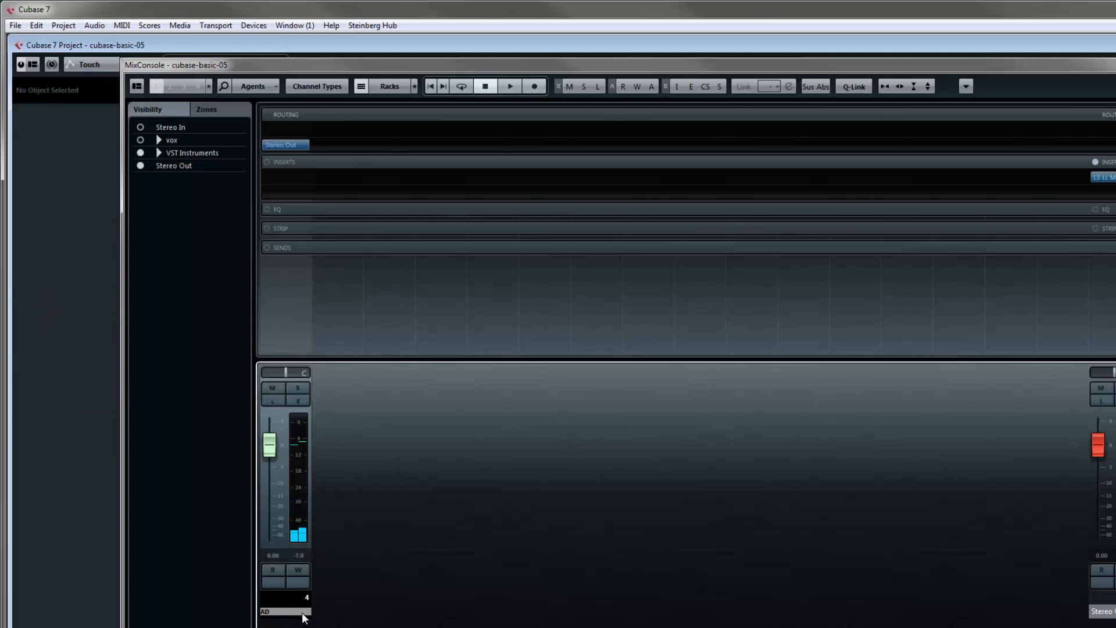
text( Cellos)
key(Return)
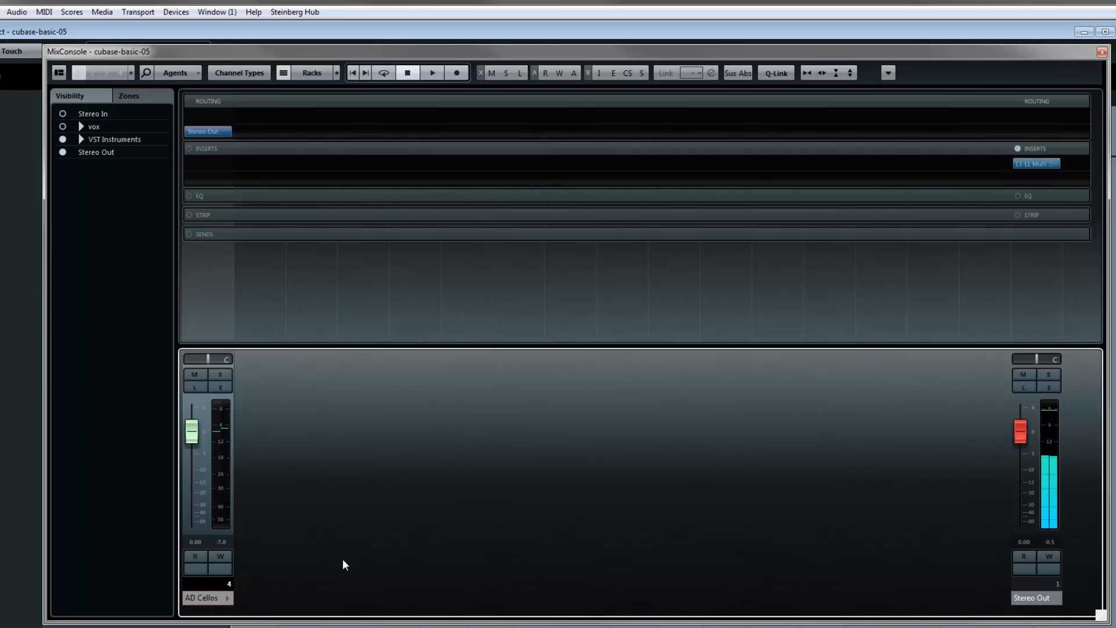
- Close and reopen the MixConsole, and check the insert on the Stereo Out channel
key(F3)
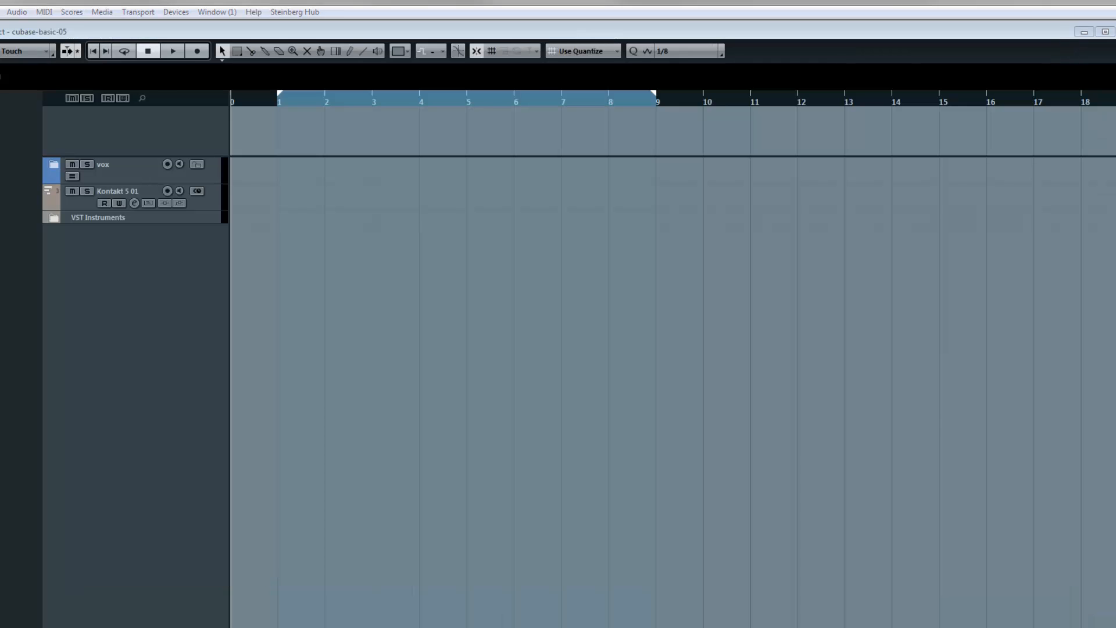
key(F3)
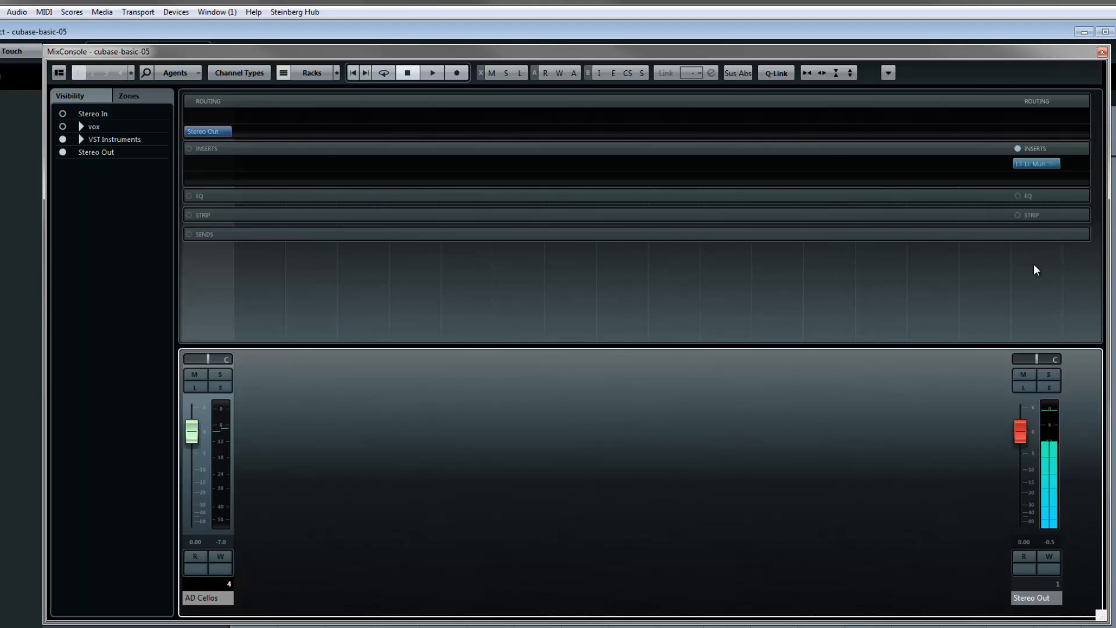
mouse_move(1045, 167)
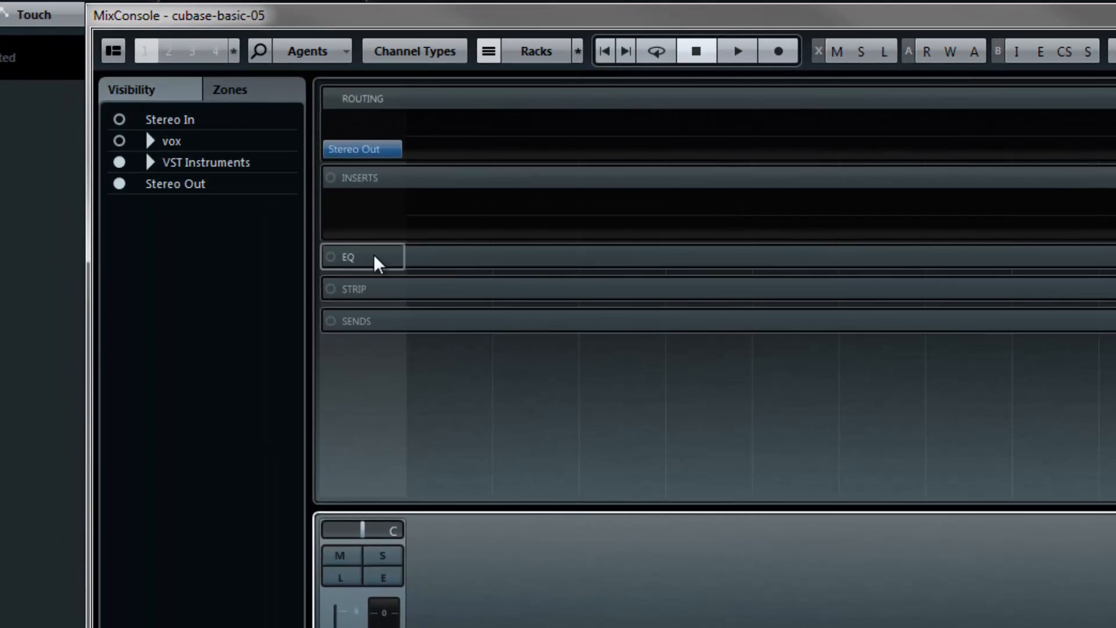
- Expand the AD Cellos channel's strip rack and load EnvelopeShaper and Tape Saturation, toggling the EnvelopeShaper module off and on
click(371, 289)
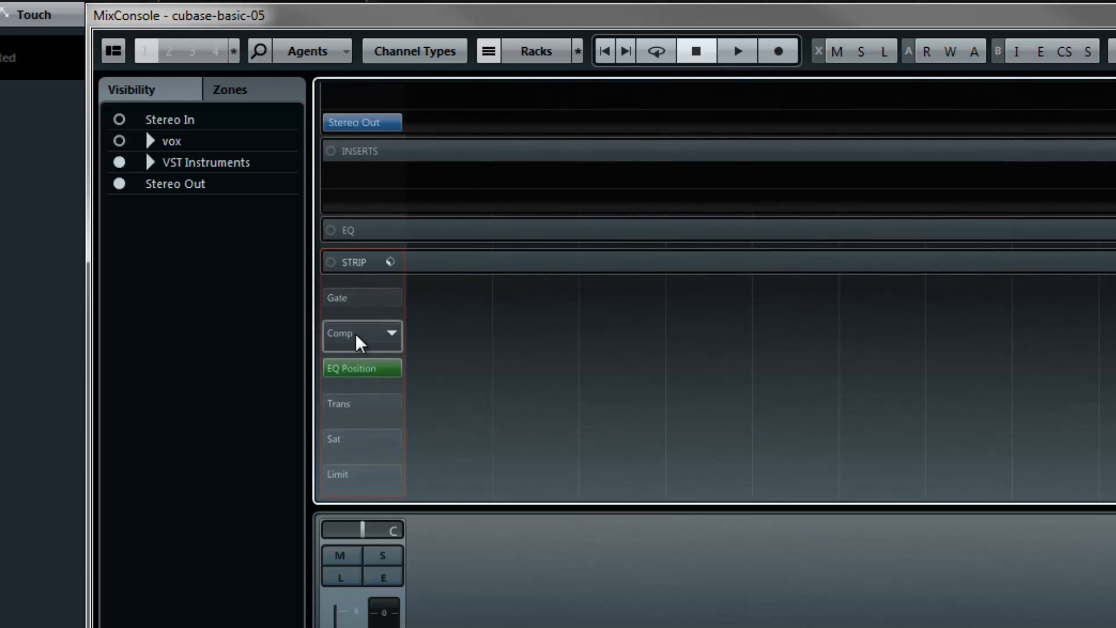
click(358, 403)
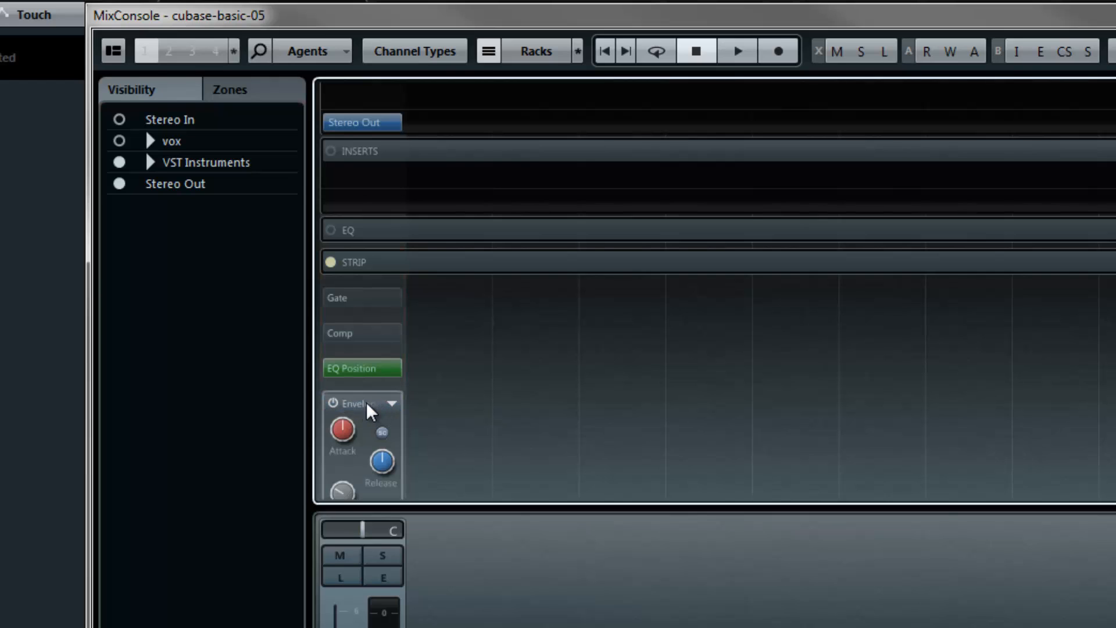
scroll(386, 410, down, 3)
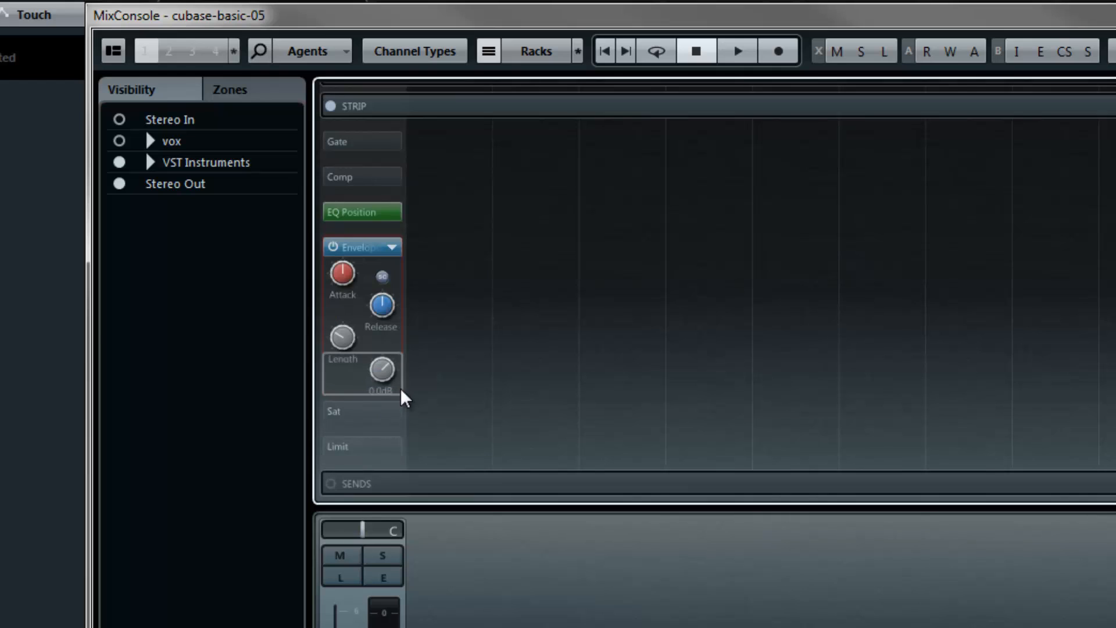
click(394, 243)
click(449, 219)
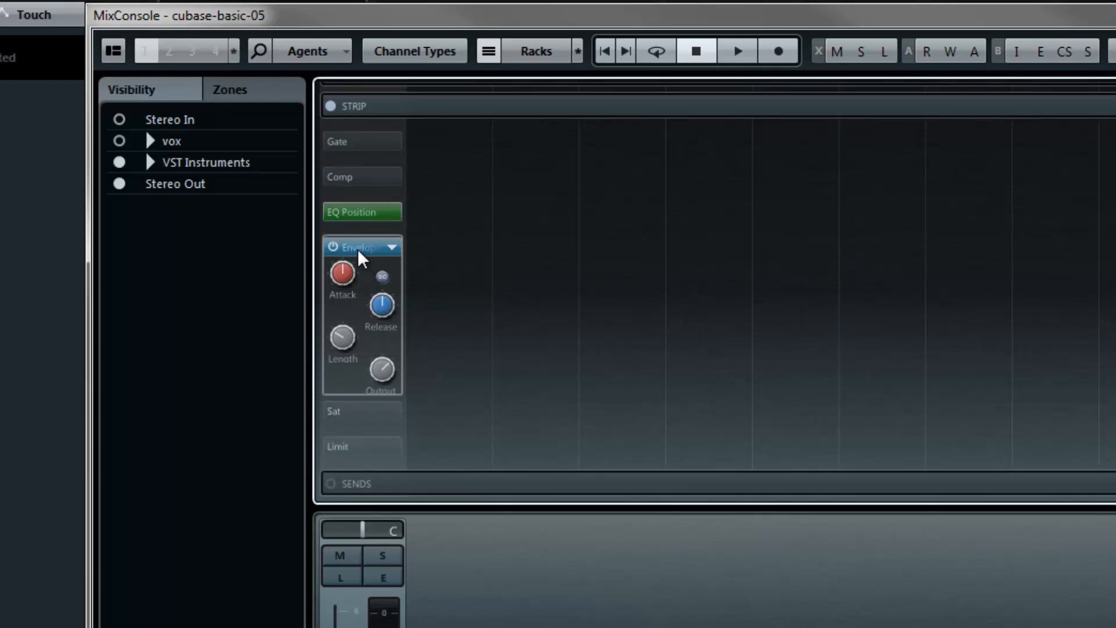
click(333, 248)
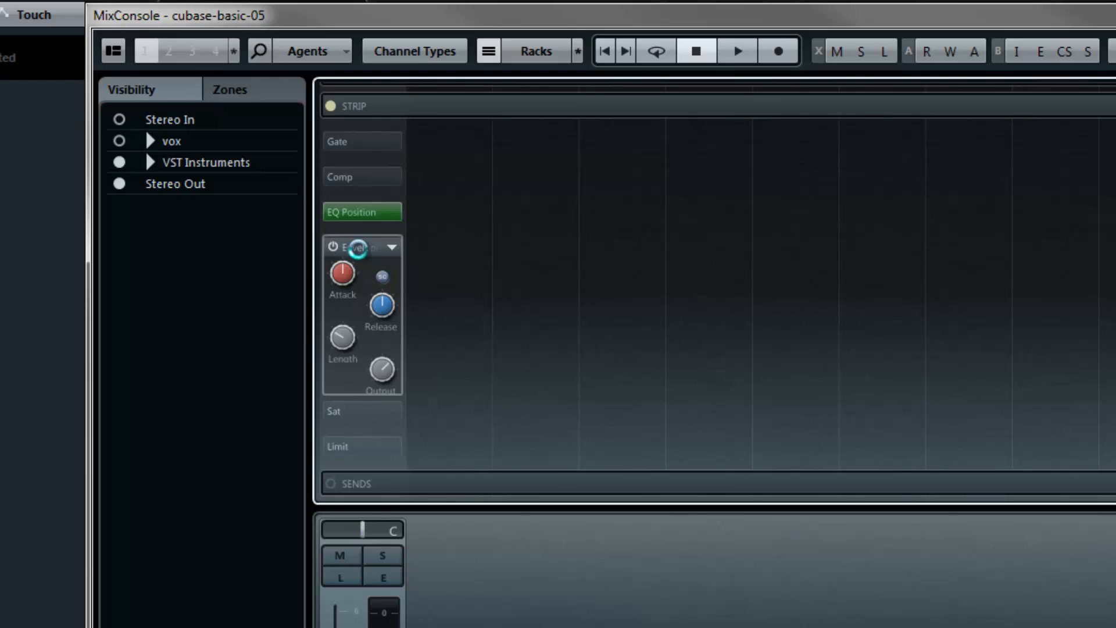
click(358, 414)
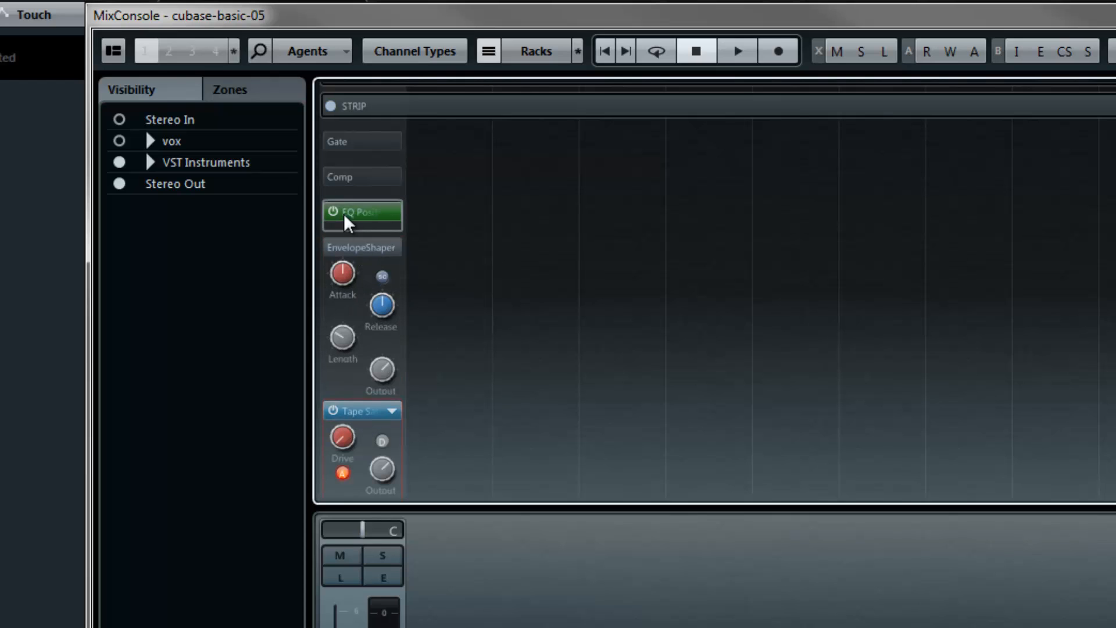
click(333, 247)
scroll(444, 278, down, 3)
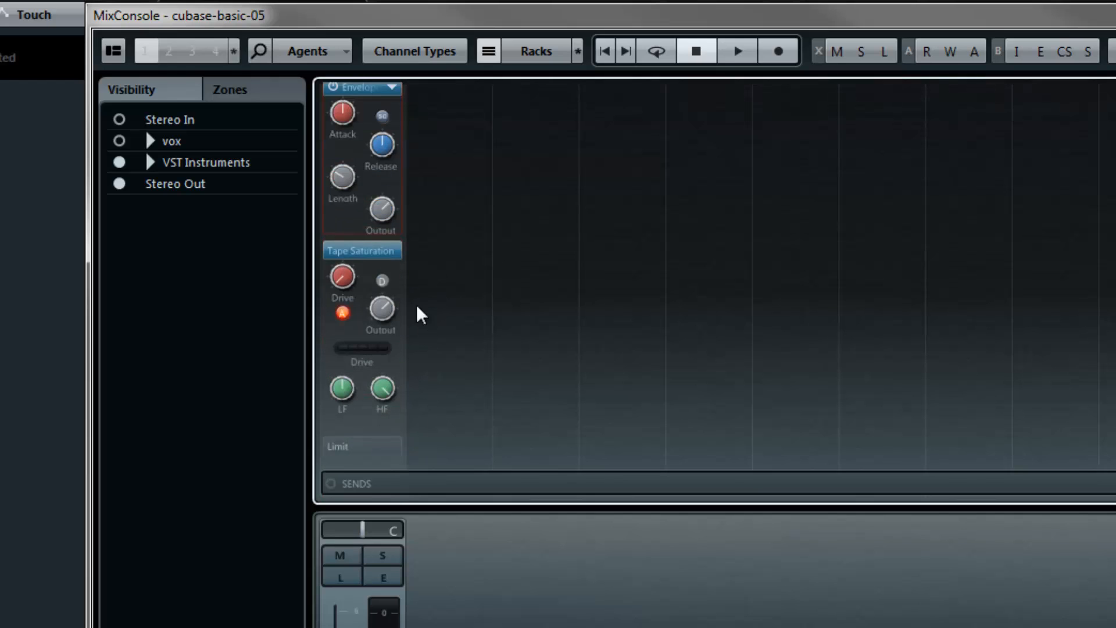
- Unload Tape Saturation and EnvelopeShaper from the AD Cellos channel's strip
click(389, 251)
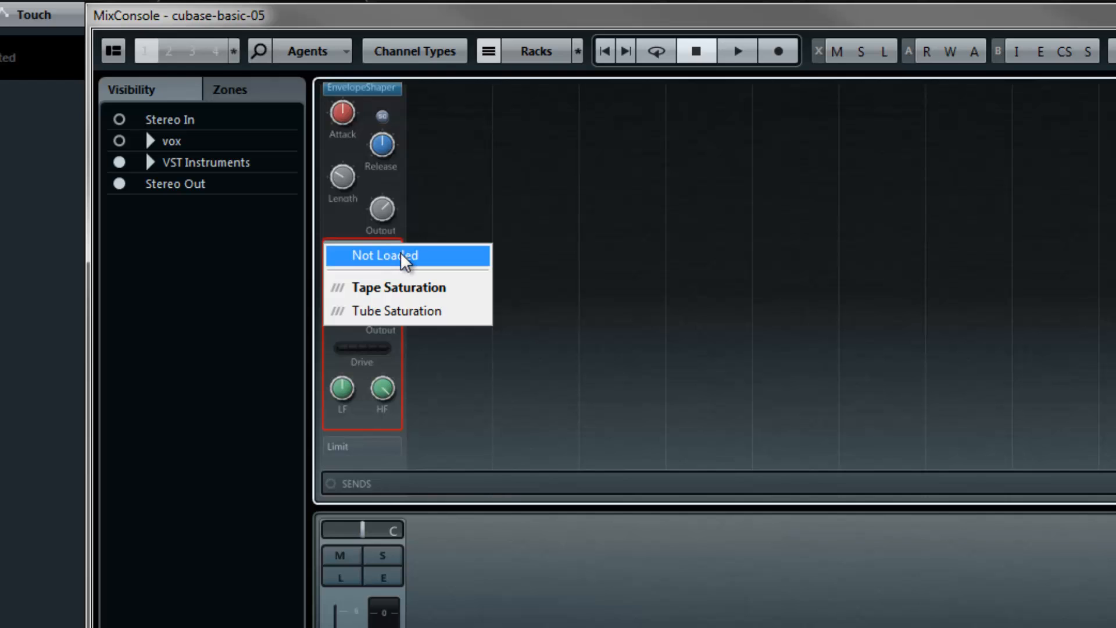
click(400, 252)
click(391, 413)
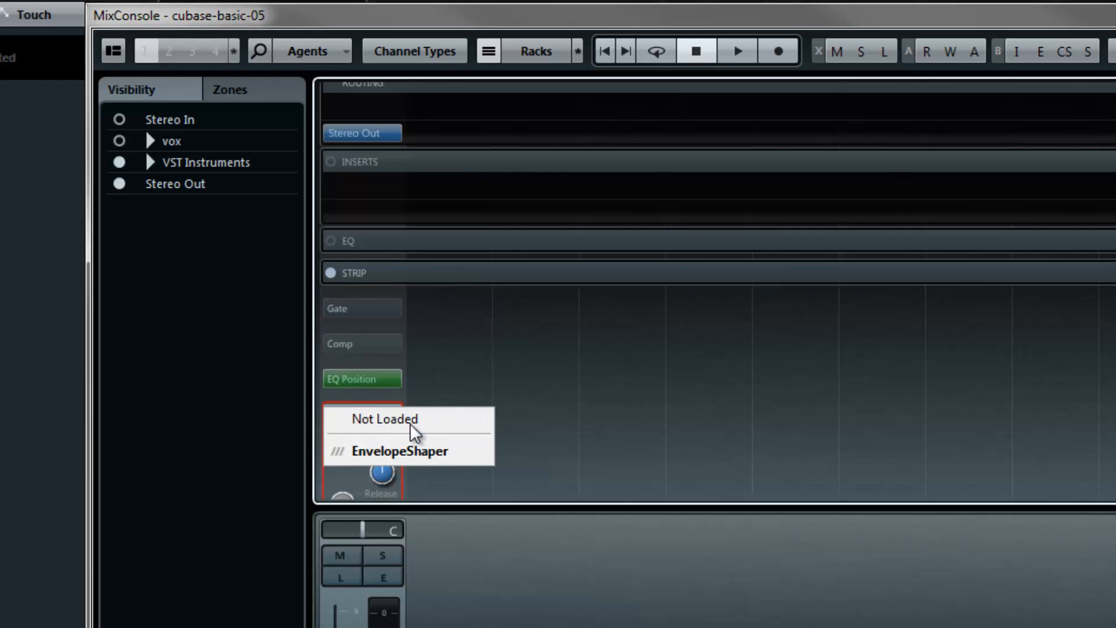
click(410, 423)
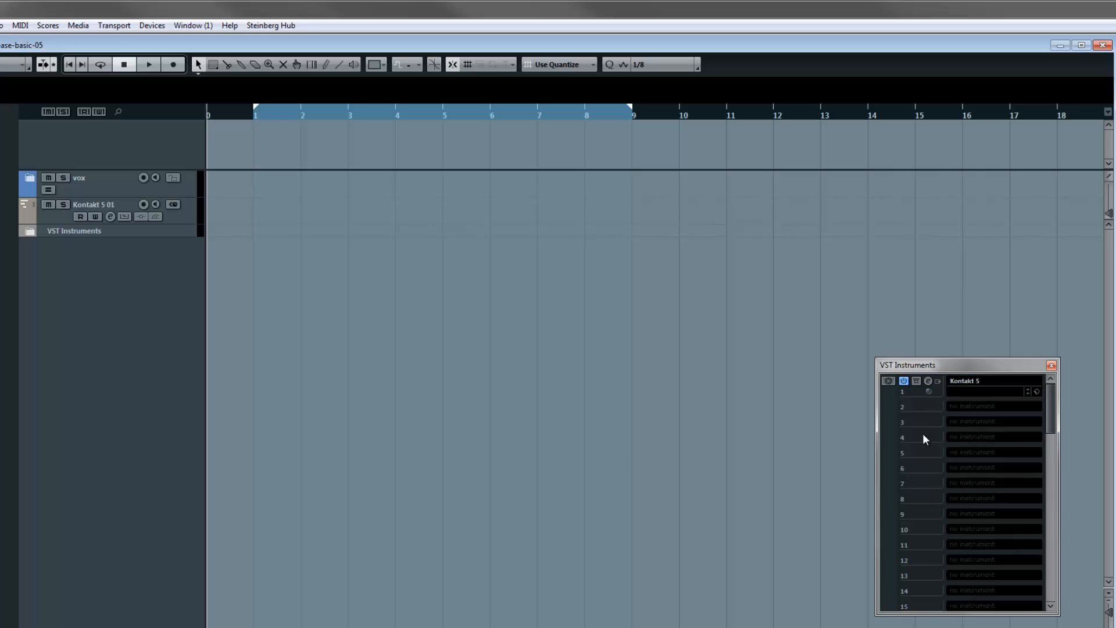
- Load the CineBrass PRO patch 12 Twelve Horn Ensemble True Legato into Kontakt 5 below the cello instrument, and collapse its instrument view
click(929, 382)
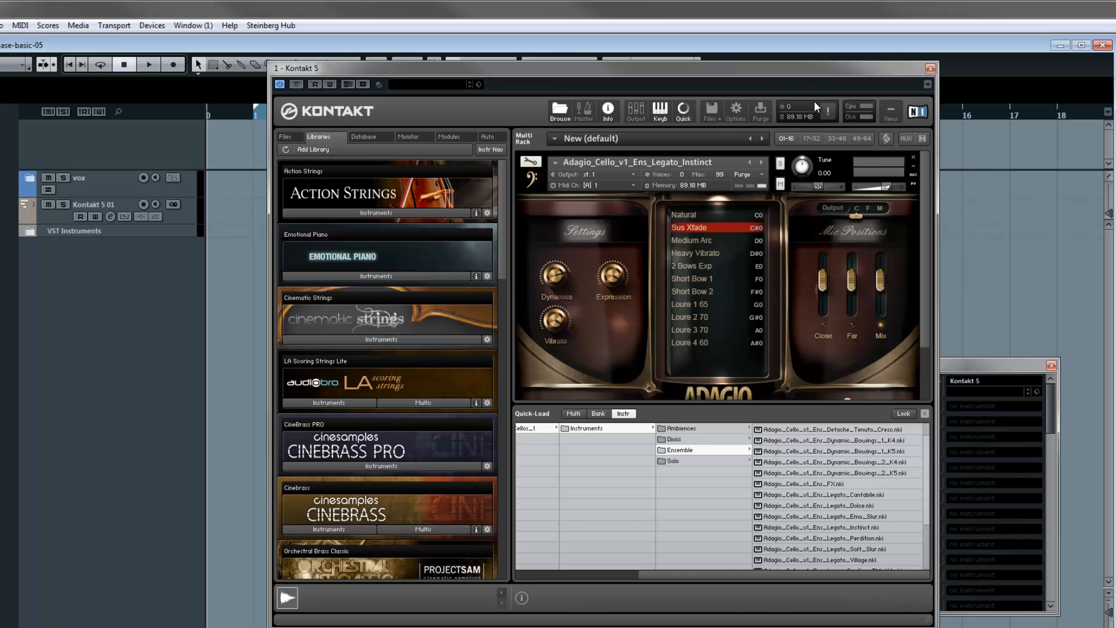
drag(806, 71, 750, 59)
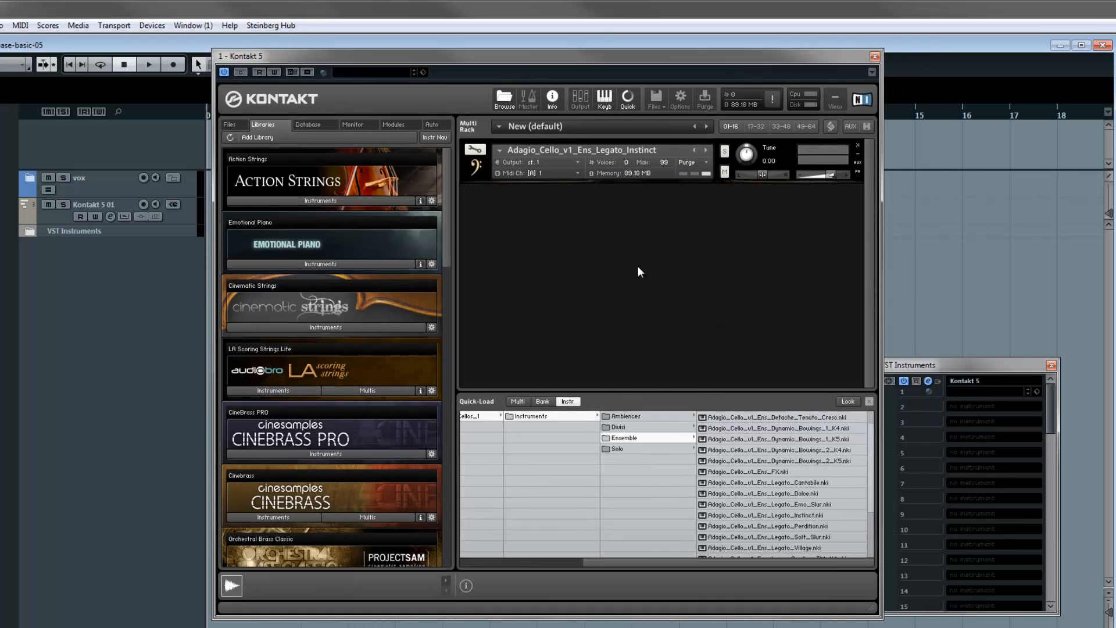
click(941, 425)
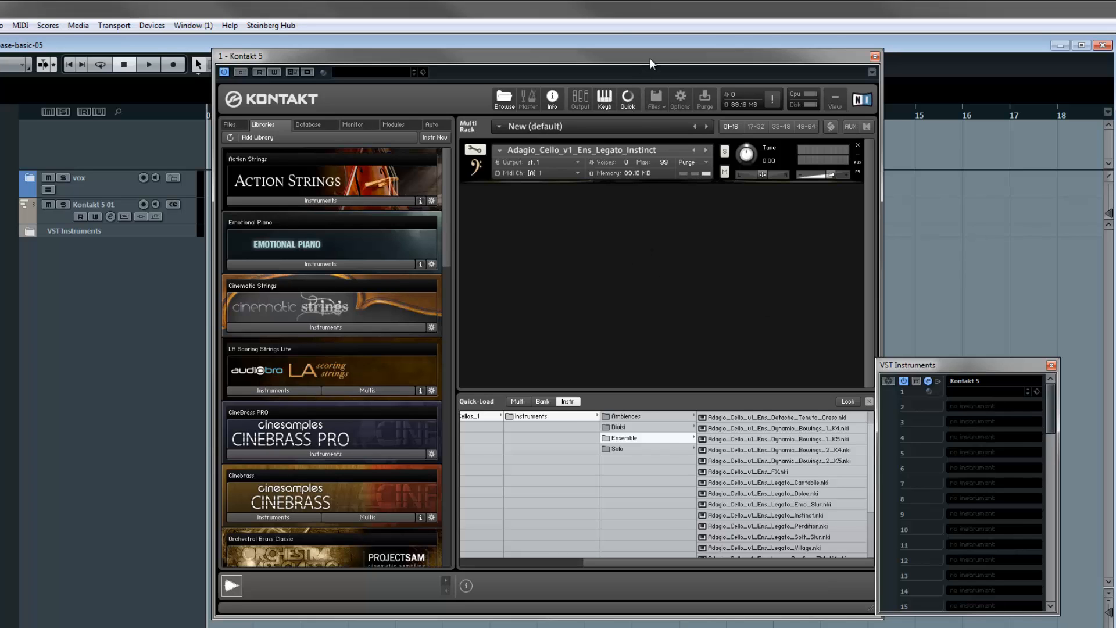
drag(650, 58, 591, 66)
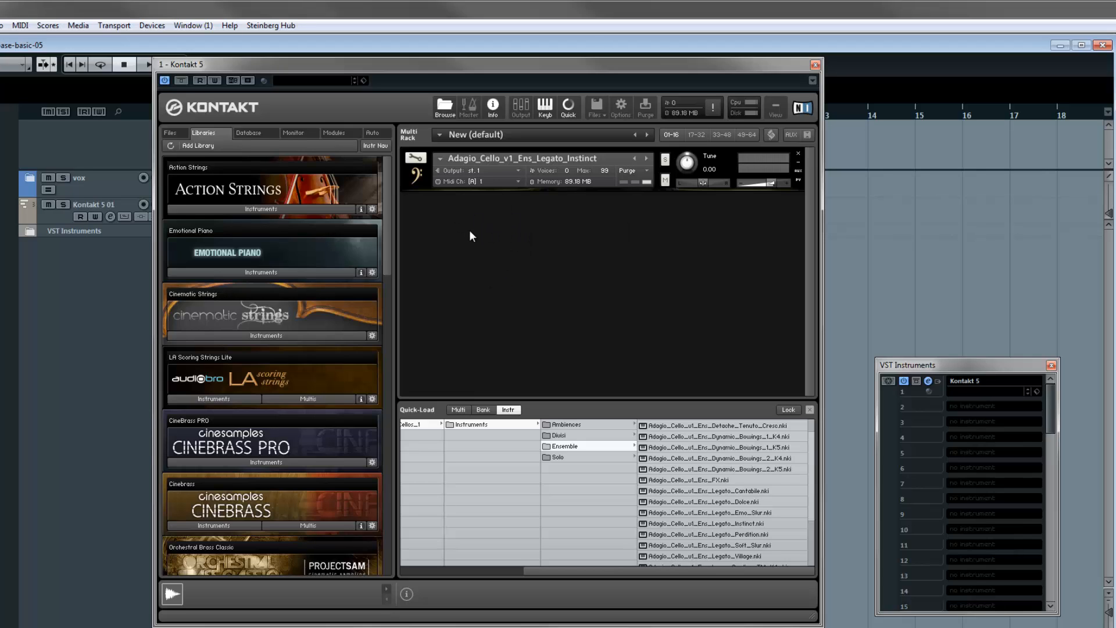
click(253, 461)
scroll(261, 472, down, 6)
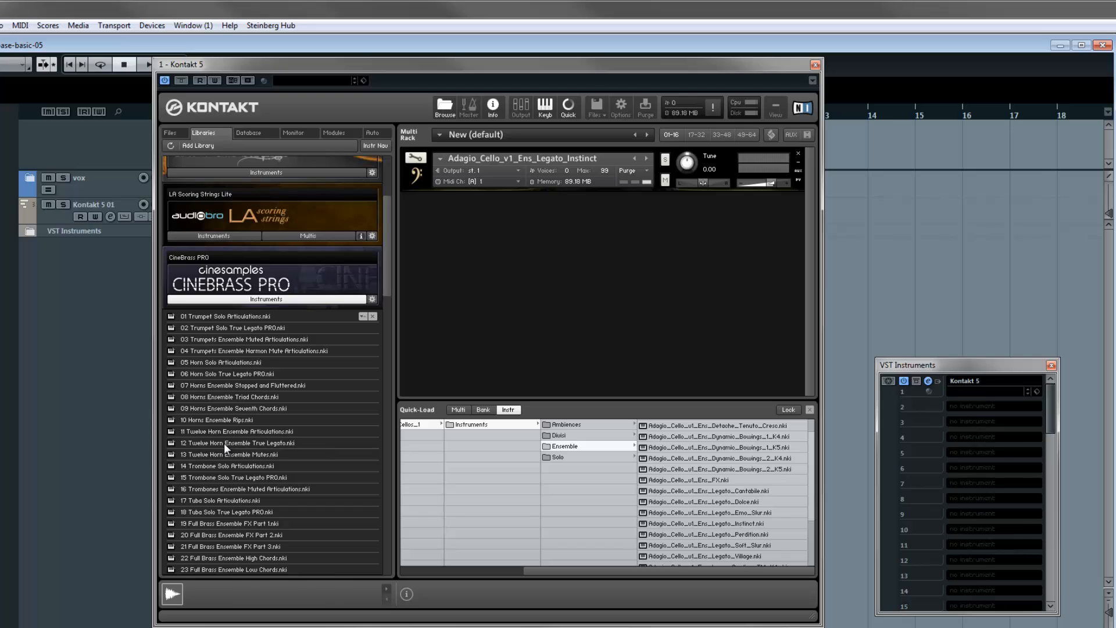
drag(225, 441, 511, 310)
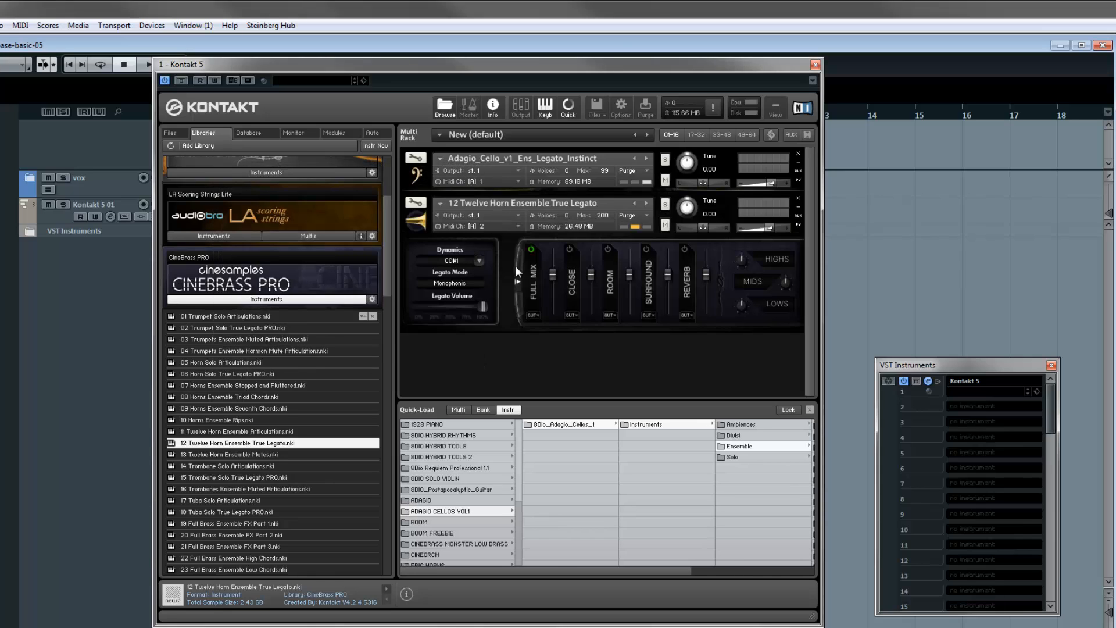
click(416, 225)
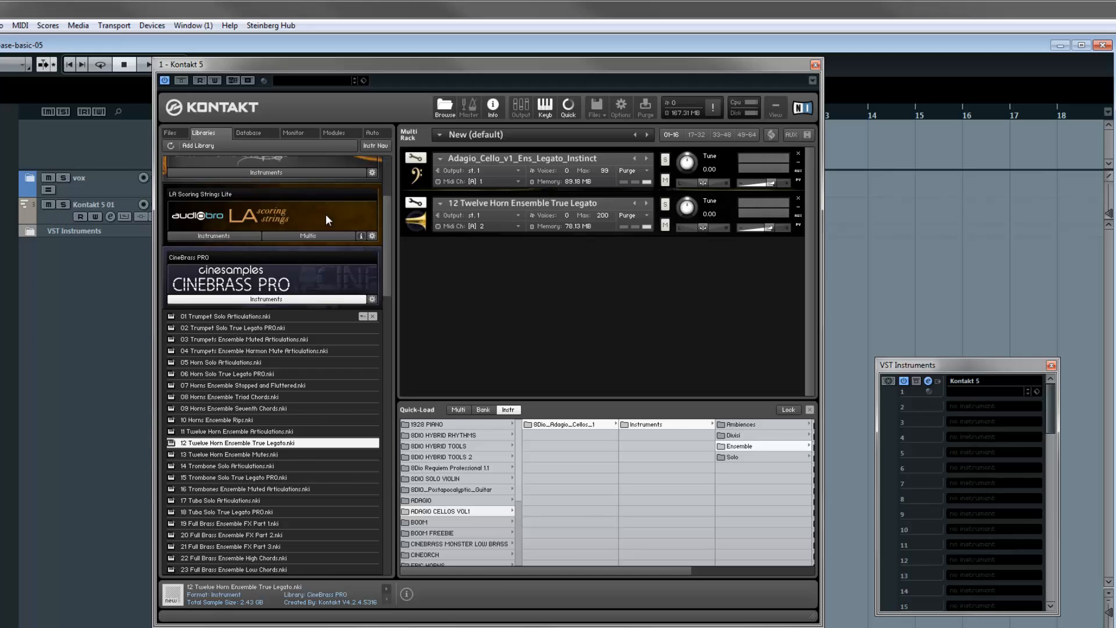
- Close the Kontakt window and add one MIDI track below the Kontakt 5 01 track
click(816, 64)
click(50, 215)
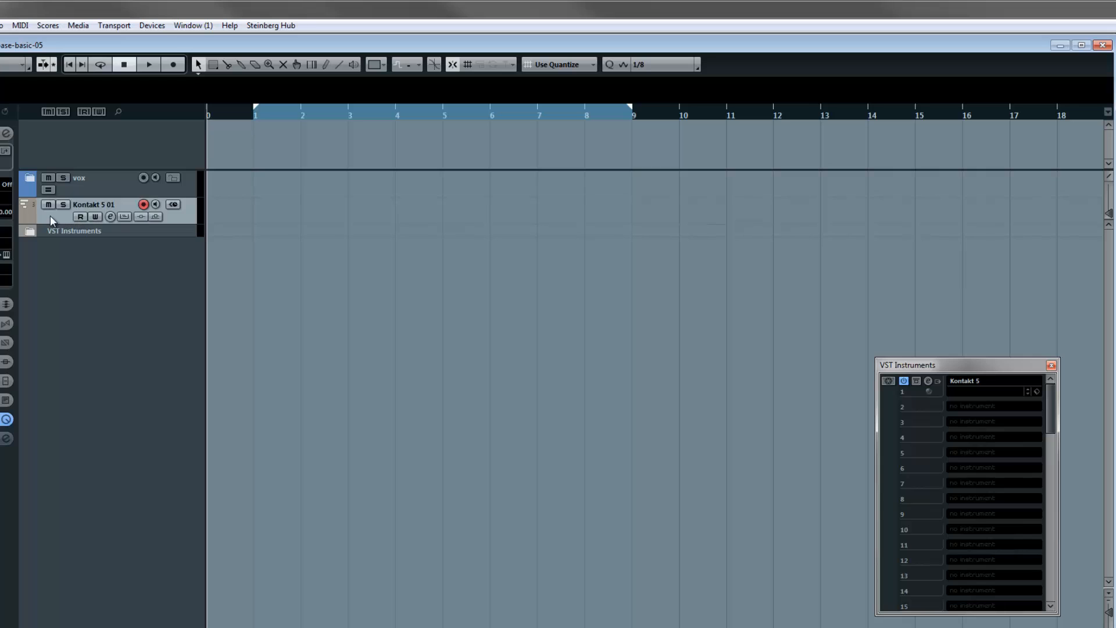
right_click(52, 215)
click(40, 268)
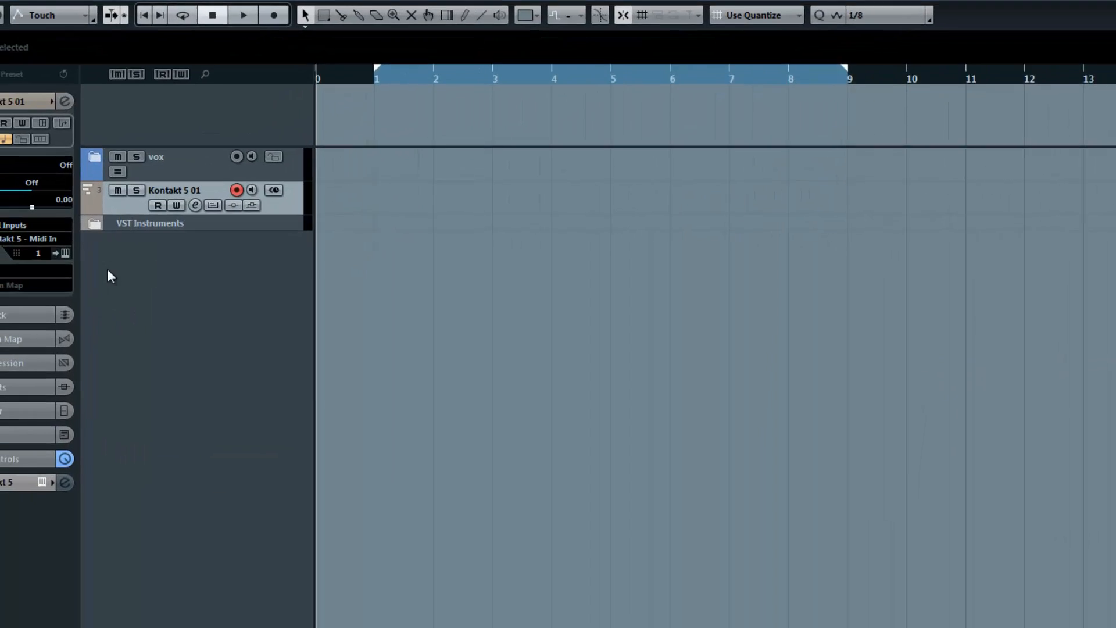
right_click(39, 267)
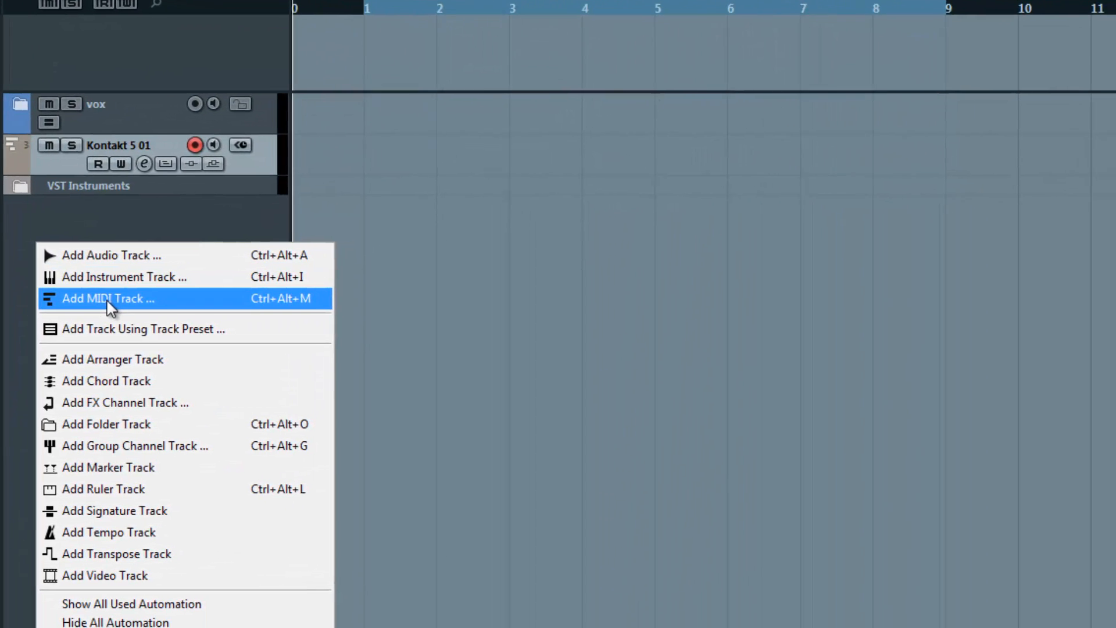
click(192, 317)
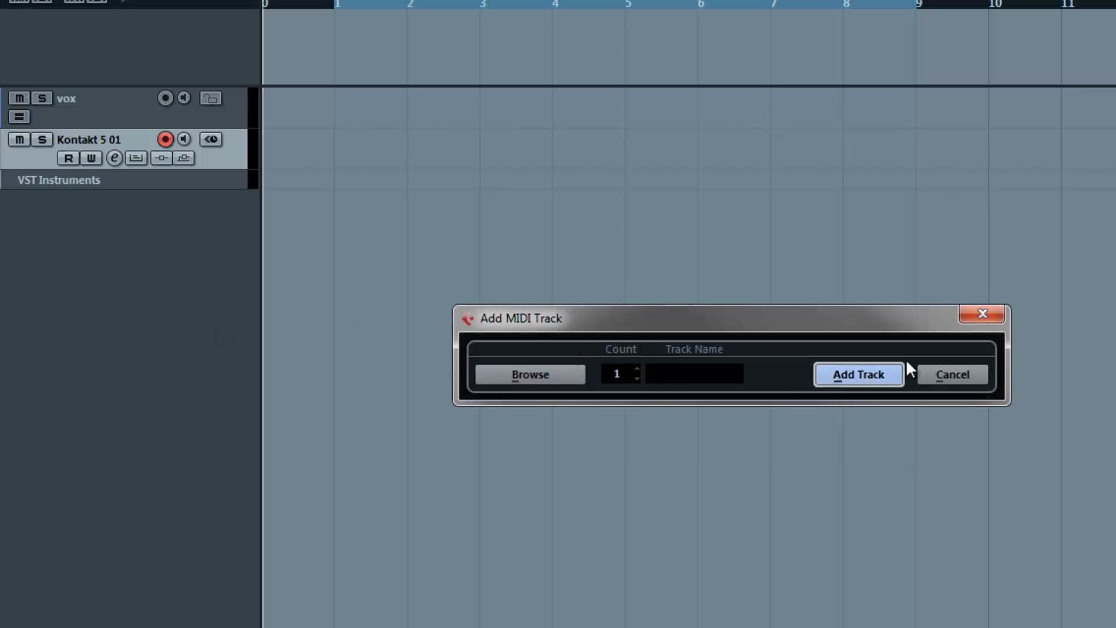
click(840, 374)
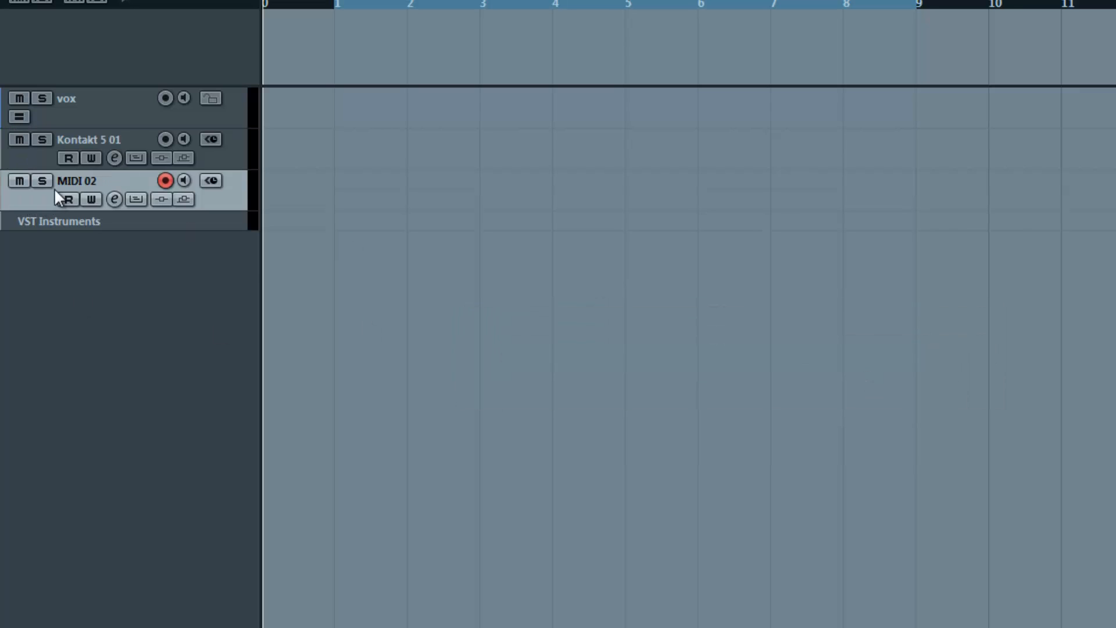
- Check the Kontakt 5 01 track's output routing, and route the MIDI 02 track to 1 - Kontakt 5 - Midi In on channel 2
click(42, 159)
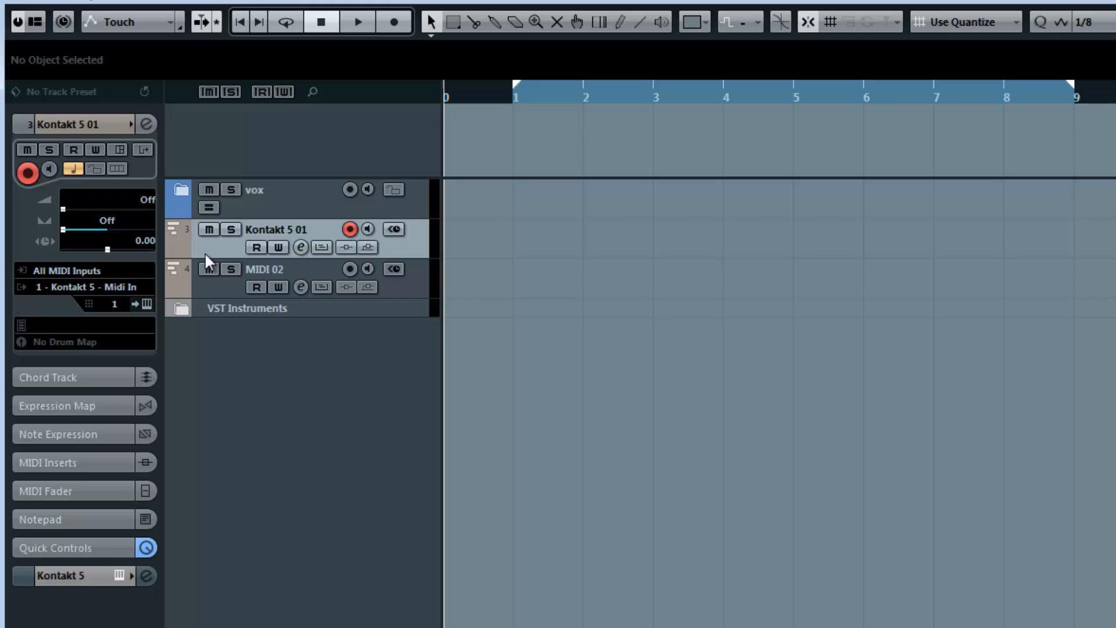
click(90, 287)
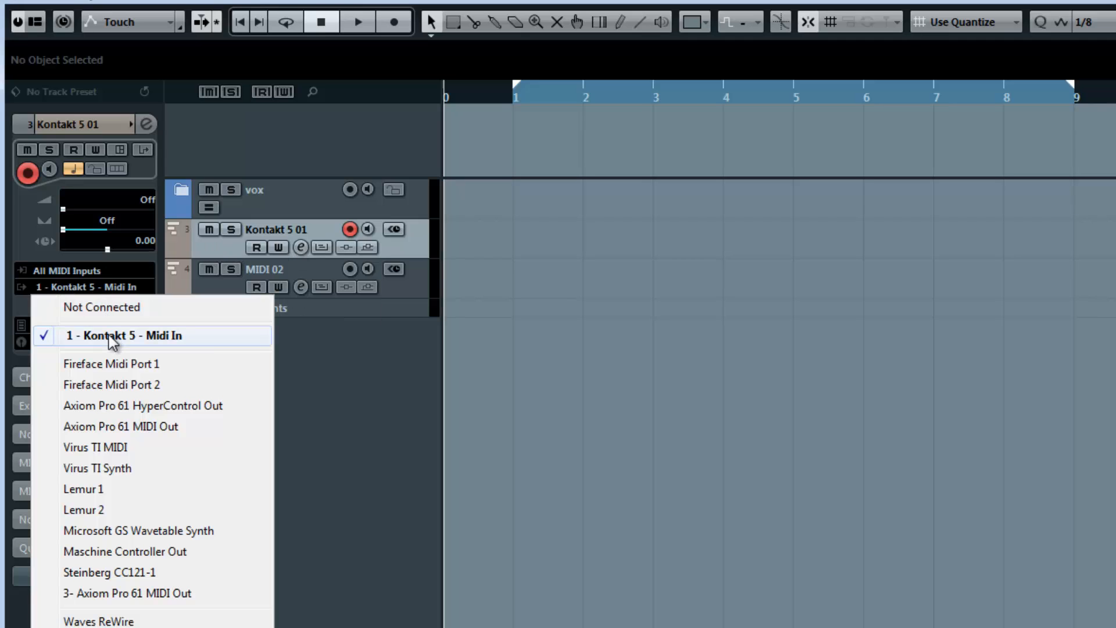
click(240, 284)
click(230, 293)
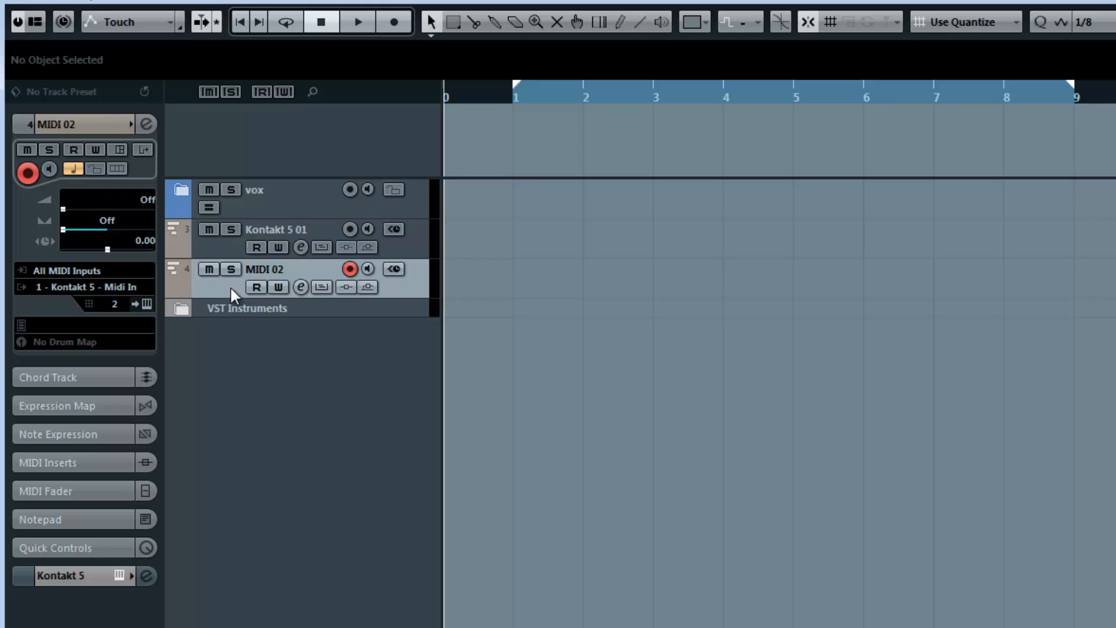
click(78, 286)
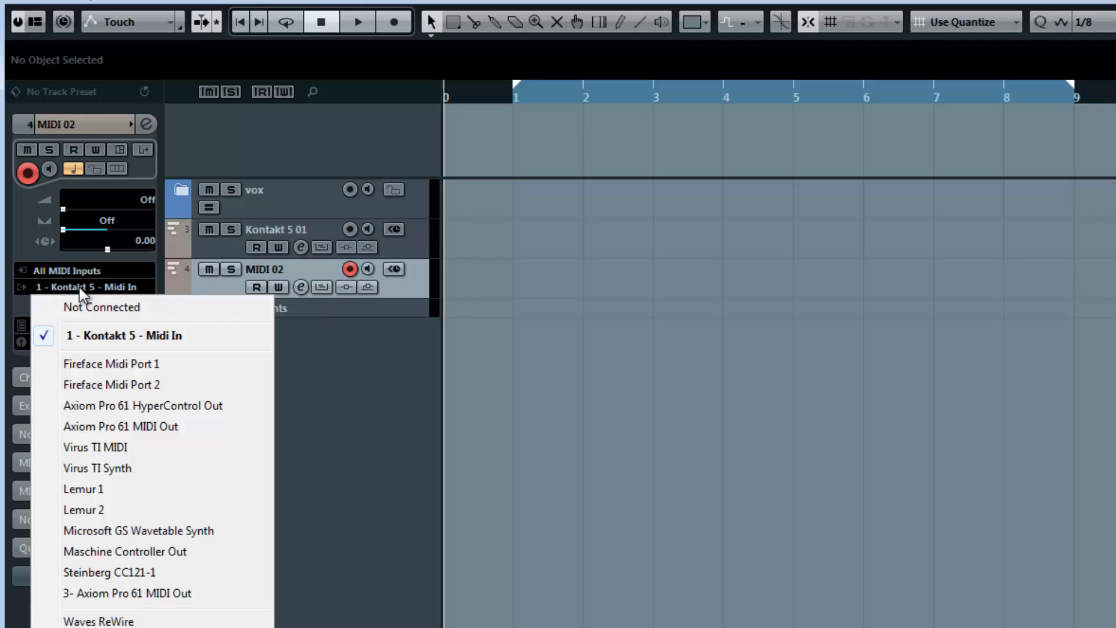
click(110, 338)
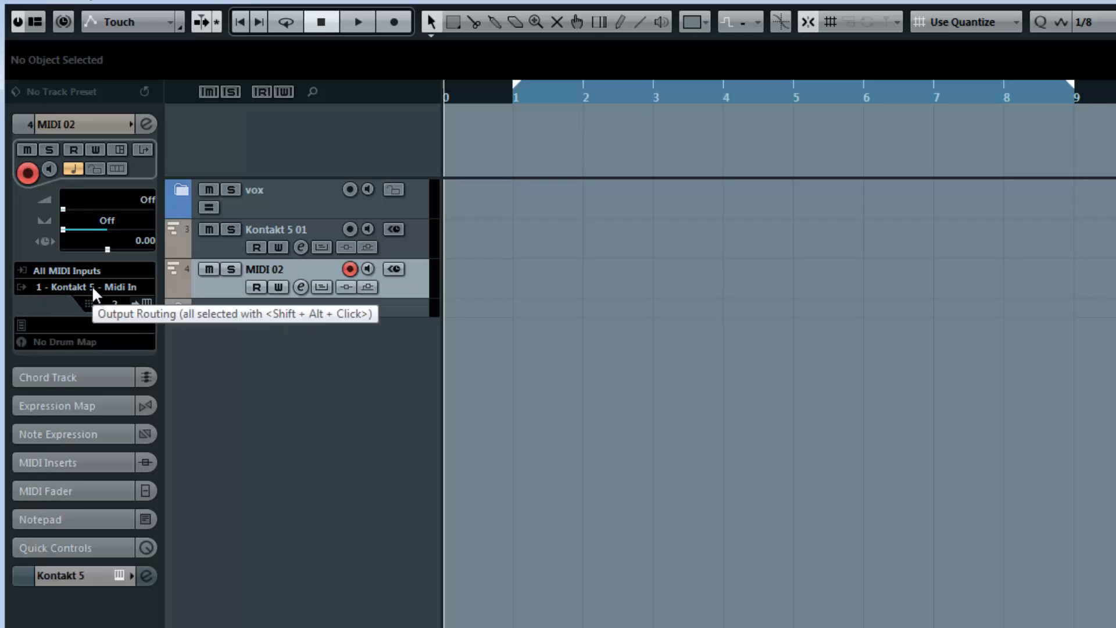
click(92, 286)
click(140, 340)
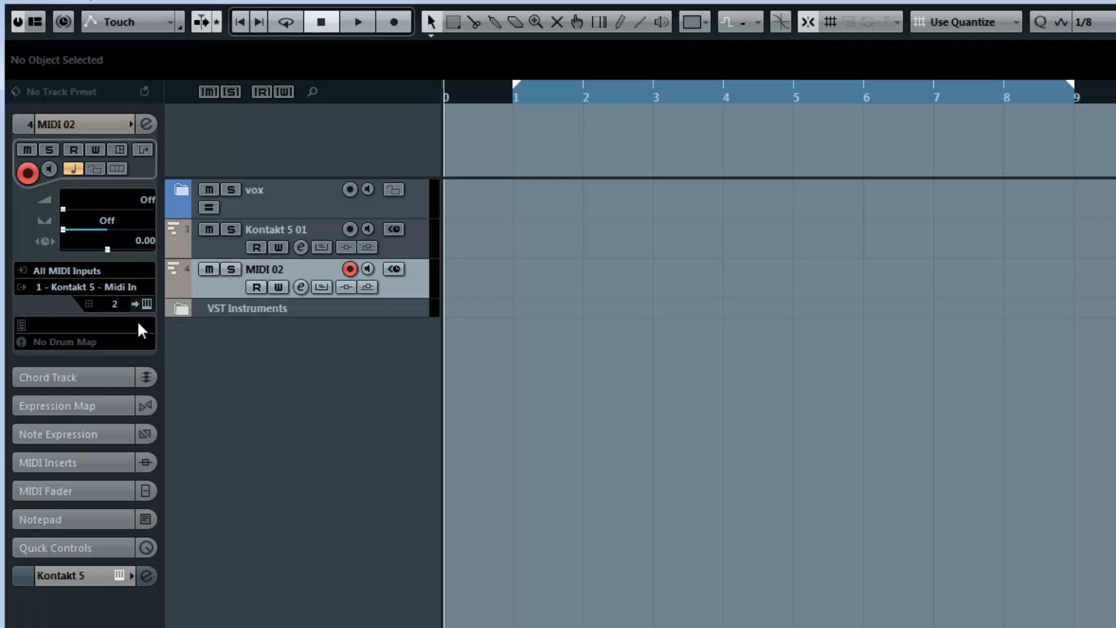
click(115, 303)
click(266, 377)
- Rename the Kontakt 5 01 track as AD Cellos leg and the MIDI 02 track as CB 12Horns leg
double_click(297, 228)
text(AD Cellos)
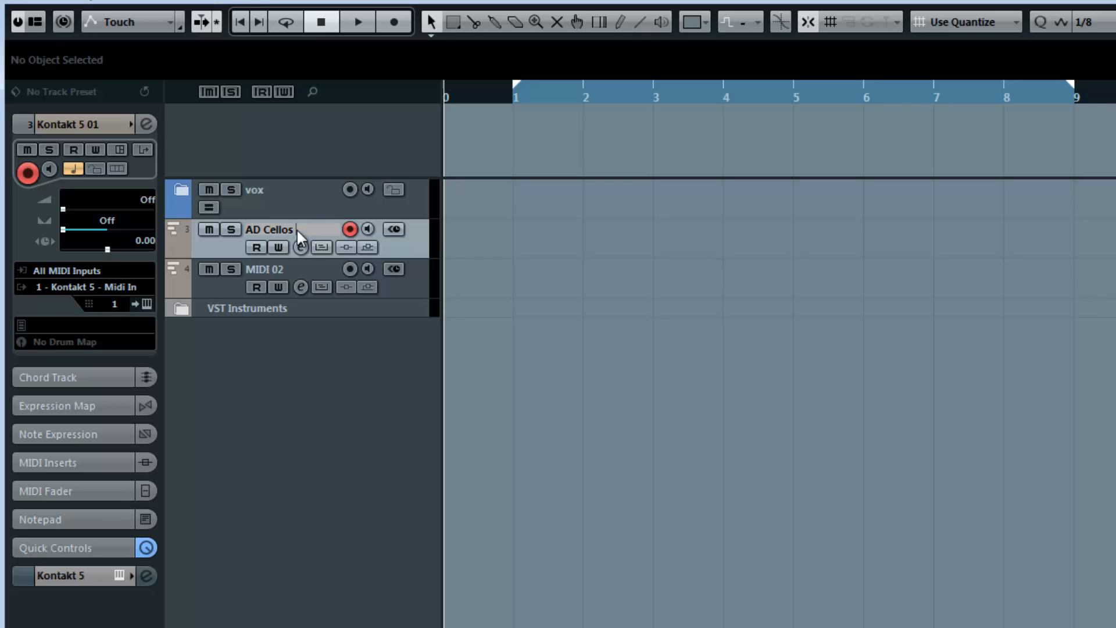
text( leg)
key(Return)
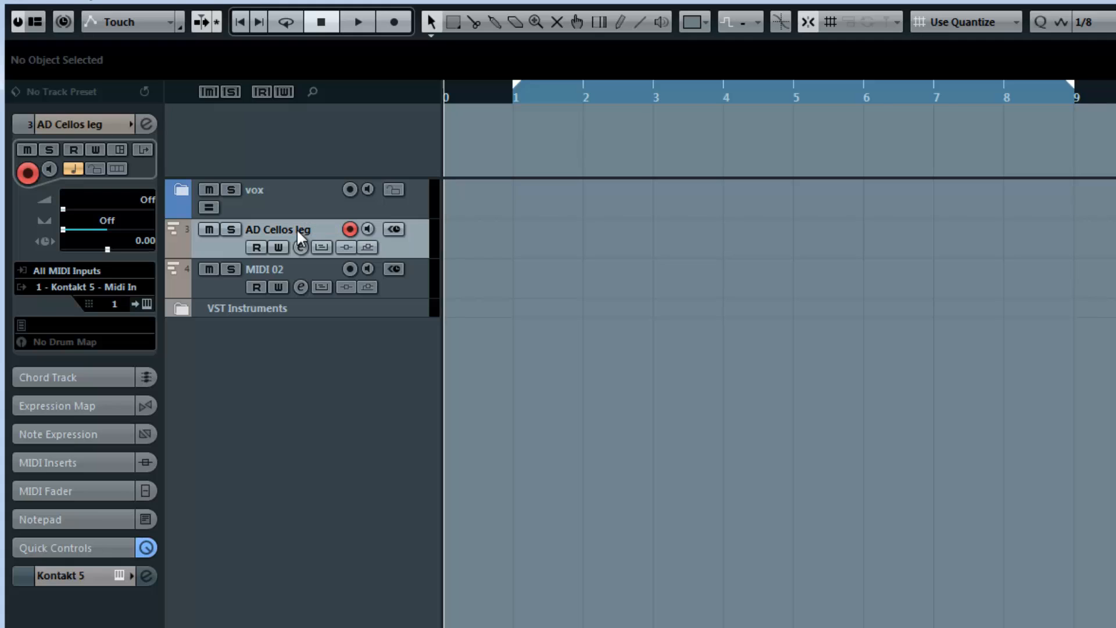
double_click(273, 269)
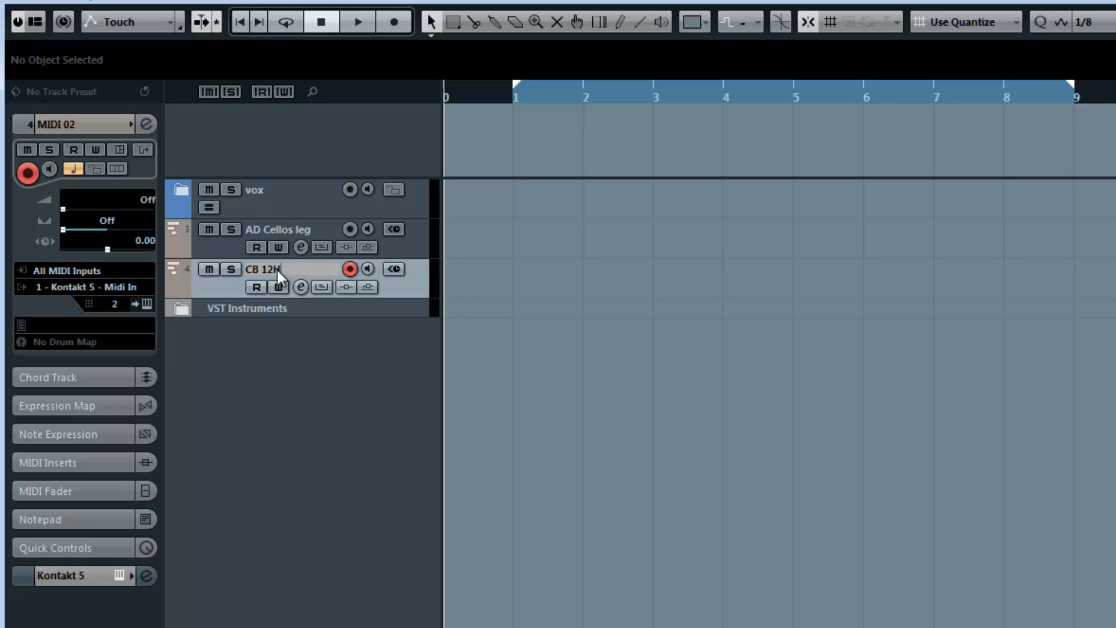
text(CB 12Horns leg)
key(Return)
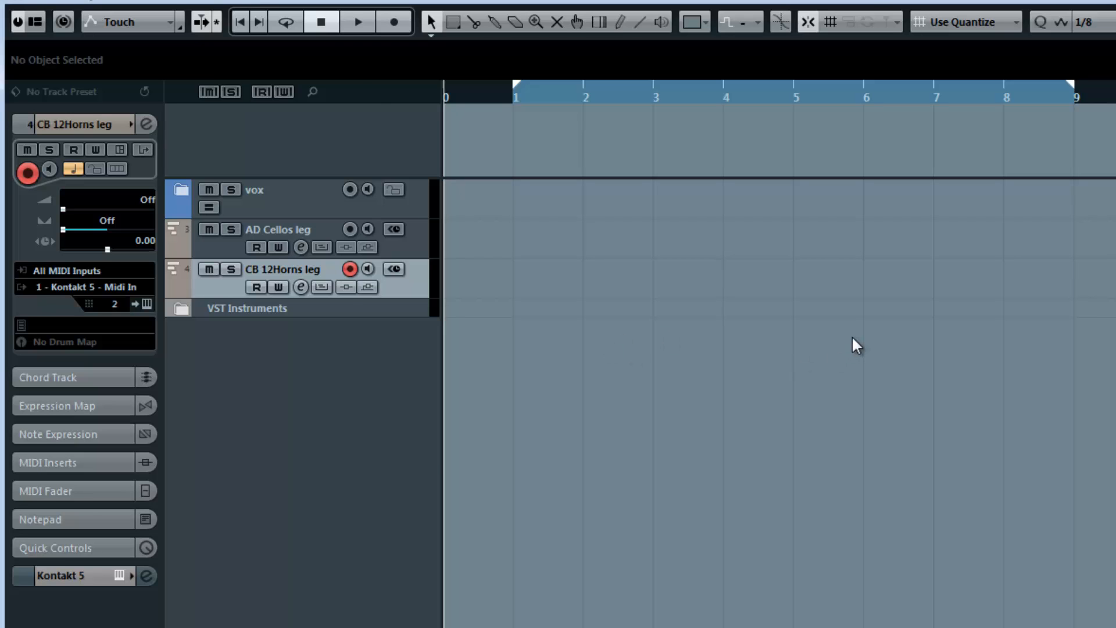
- Check in the MixConsole which channel meter responds to the cello and horn tracks, and close the mixer
key(F3)
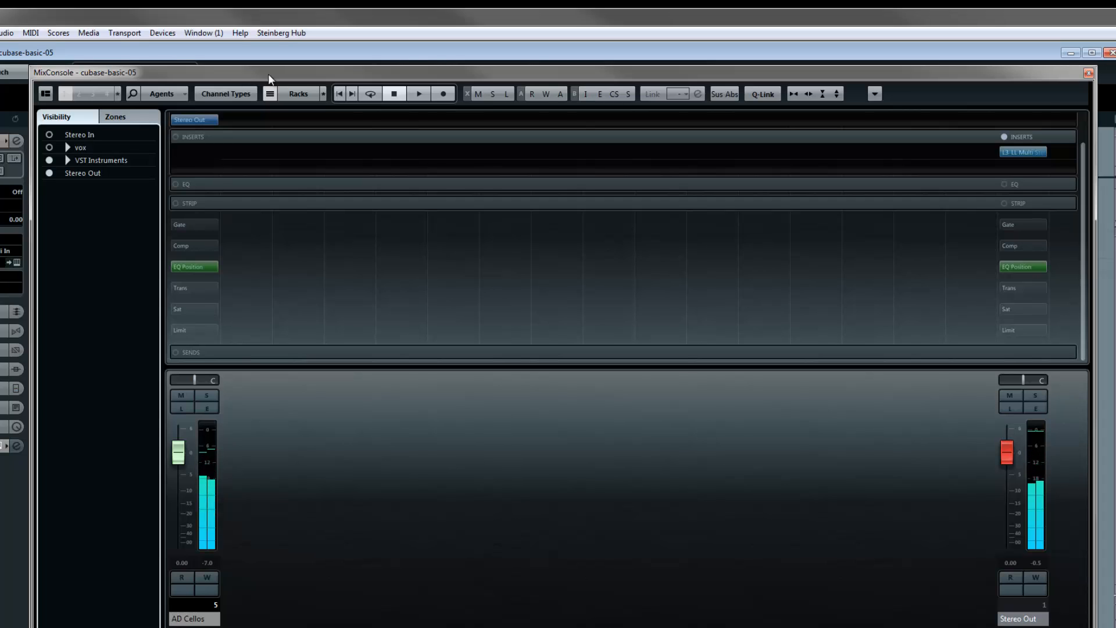
drag(269, 78, 418, 79)
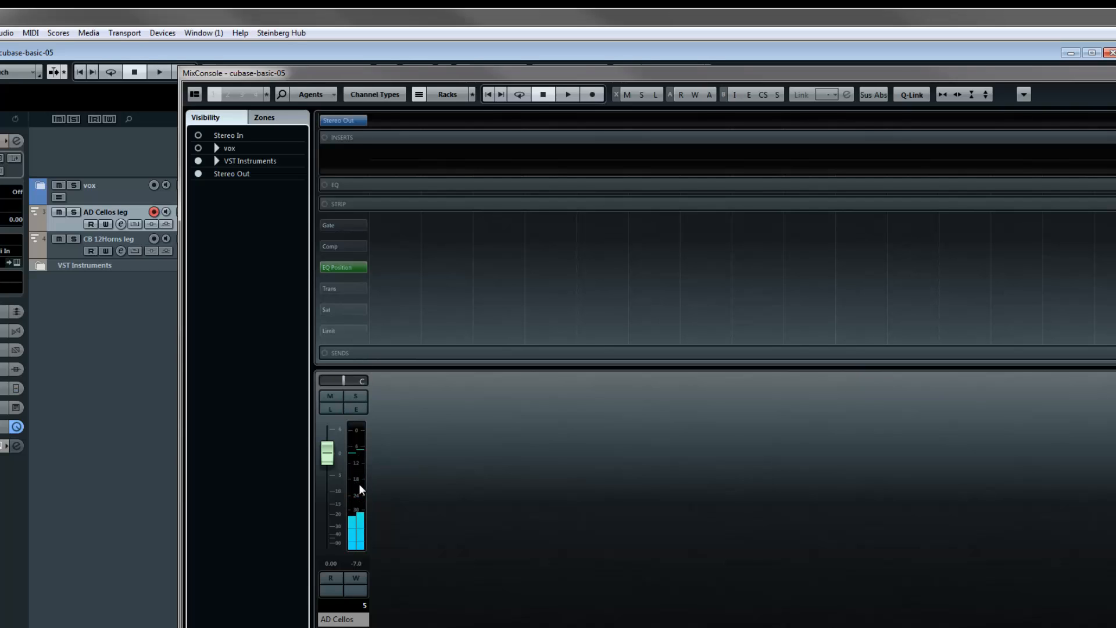
click(72, 252)
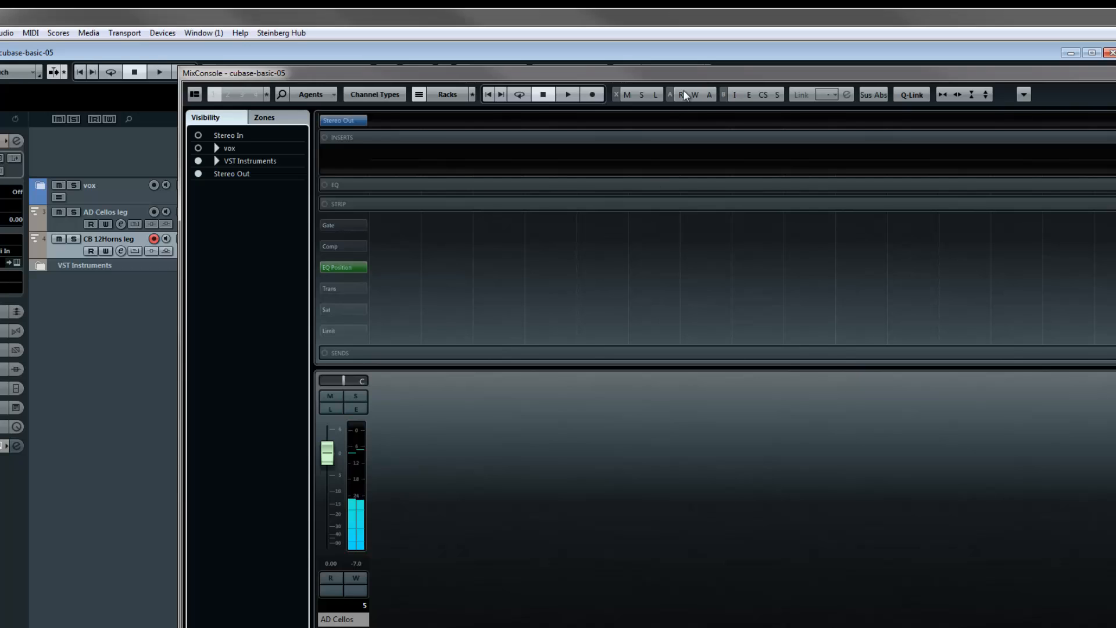
drag(1115, 80, 978, 82)
click(1084, 76)
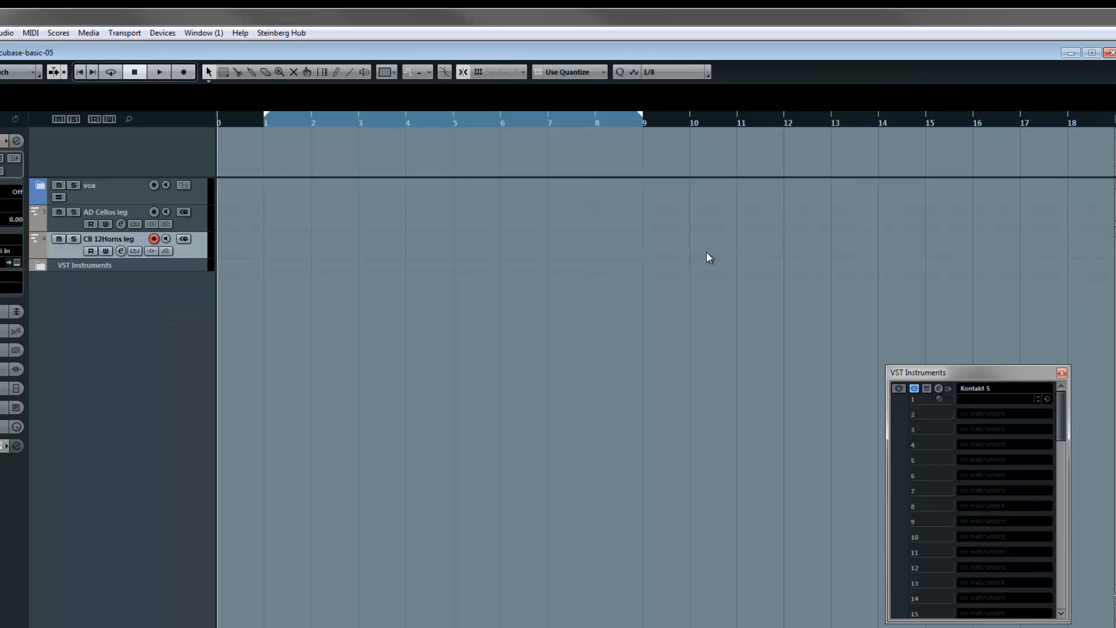
- Set the Twelve Horn Ensemble's output in Kontakt to st.2, and activate the Kt. st.2 [Stereo] output for Kontakt 5 in the VST Instruments rack
click(939, 389)
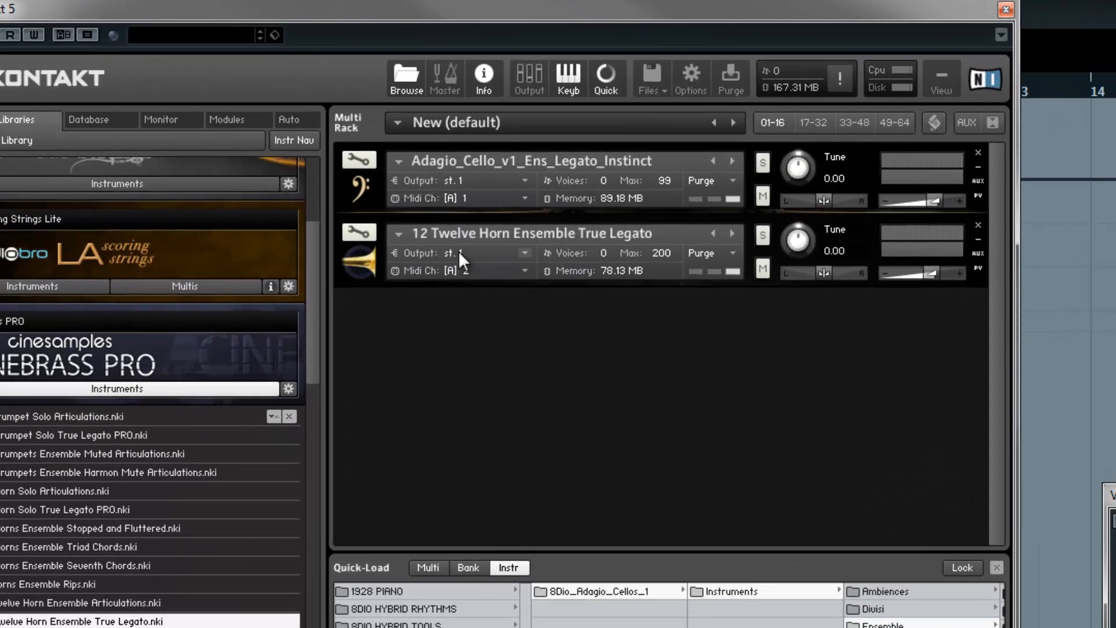
click(474, 235)
click(474, 314)
click(1006, 10)
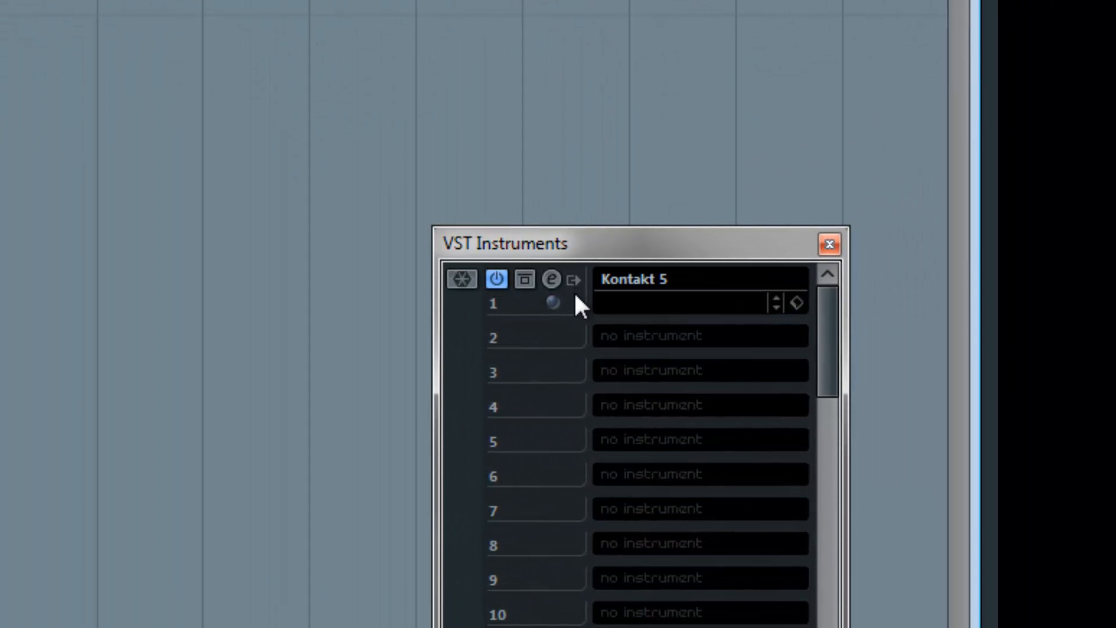
click(574, 281)
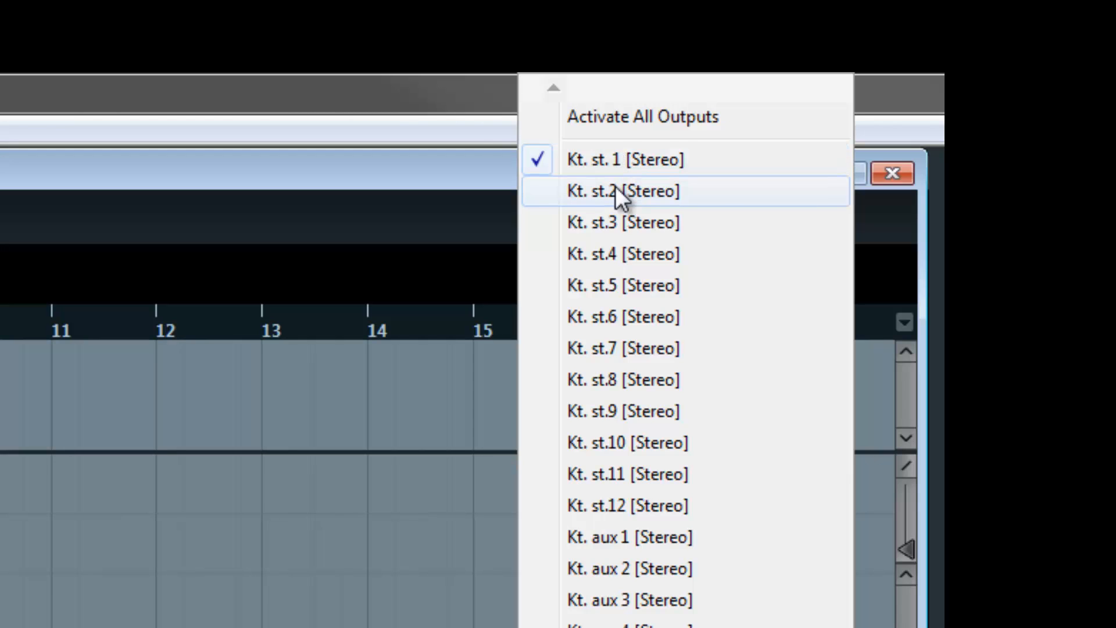
click(615, 186)
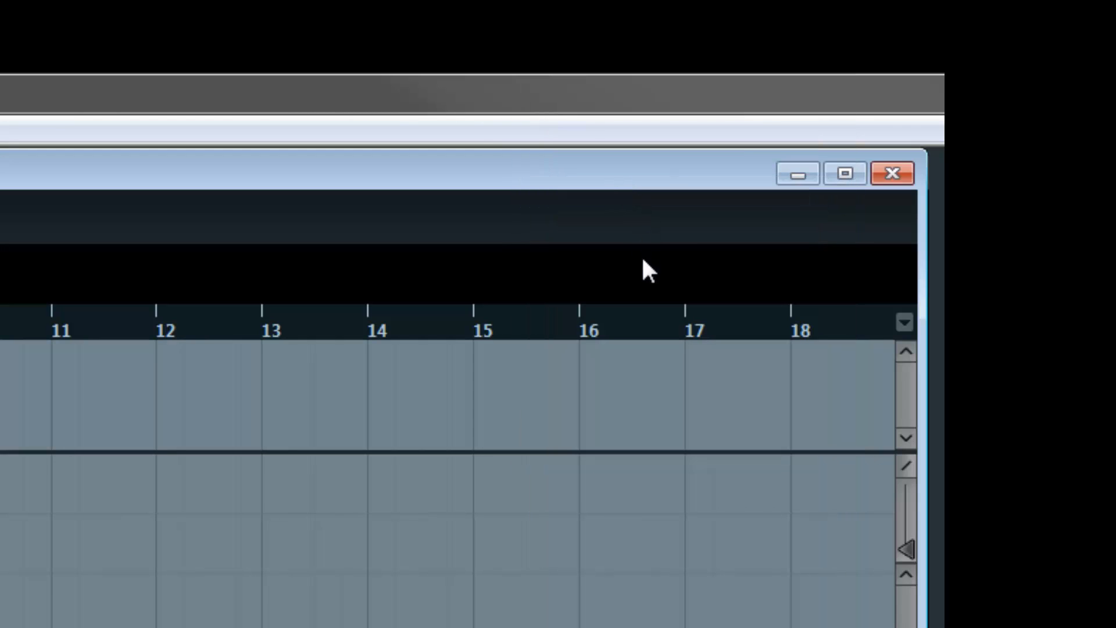
- Rename the Kt. st.2 mixer channel as CB Horns, and select the CB 12Horns leg track to check its signal on that channel
key(F3)
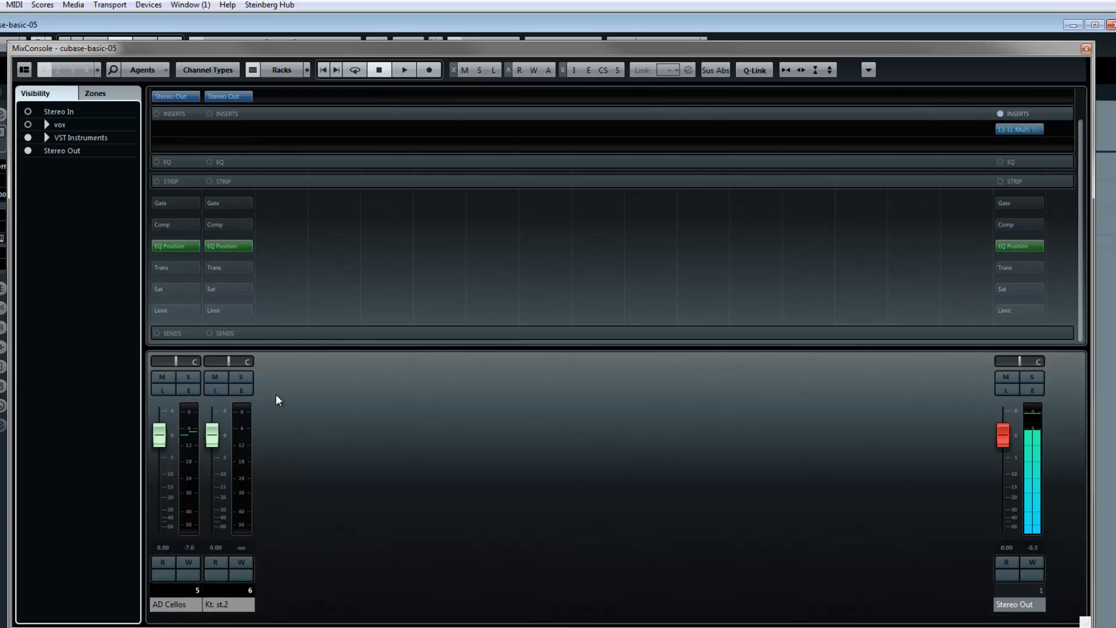
double_click(221, 606)
text(CB Ho)
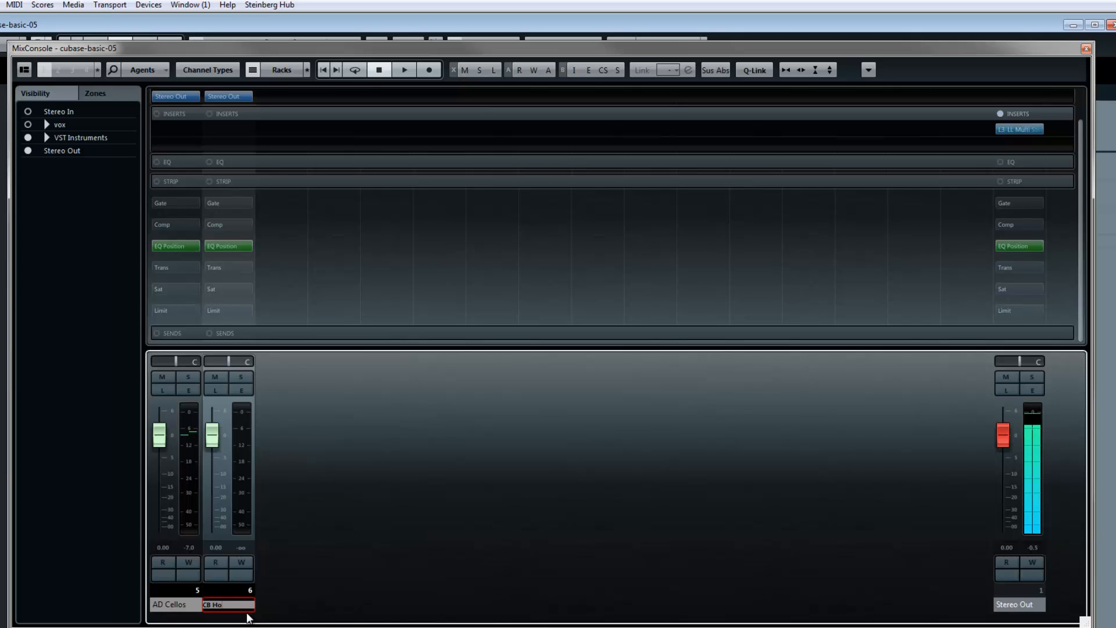
text(rns)
key(Return)
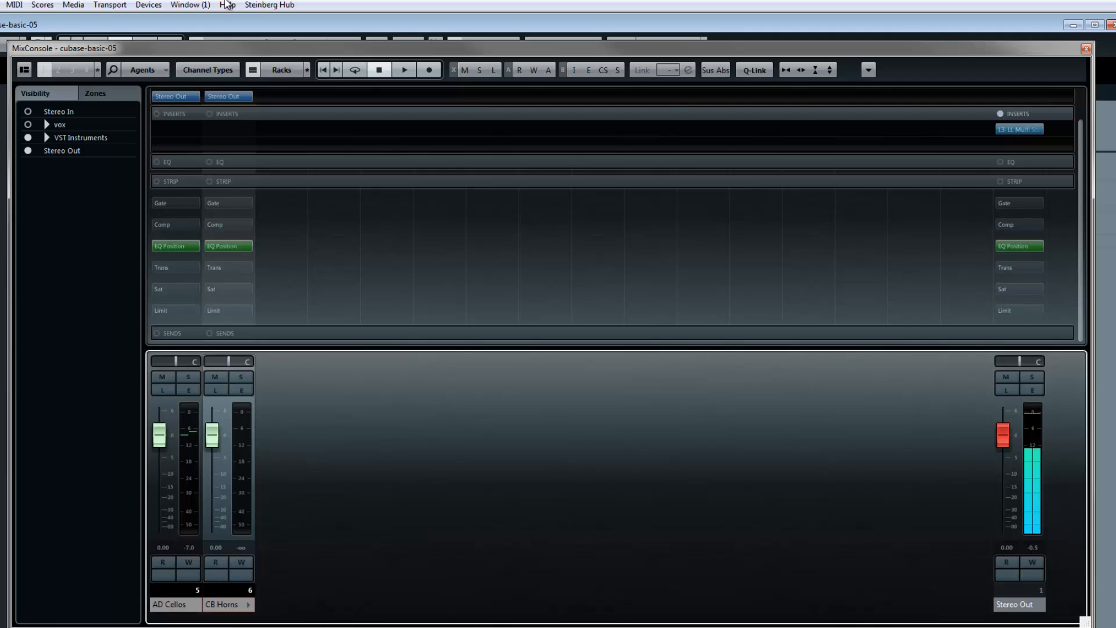
drag(189, 50, 410, 41)
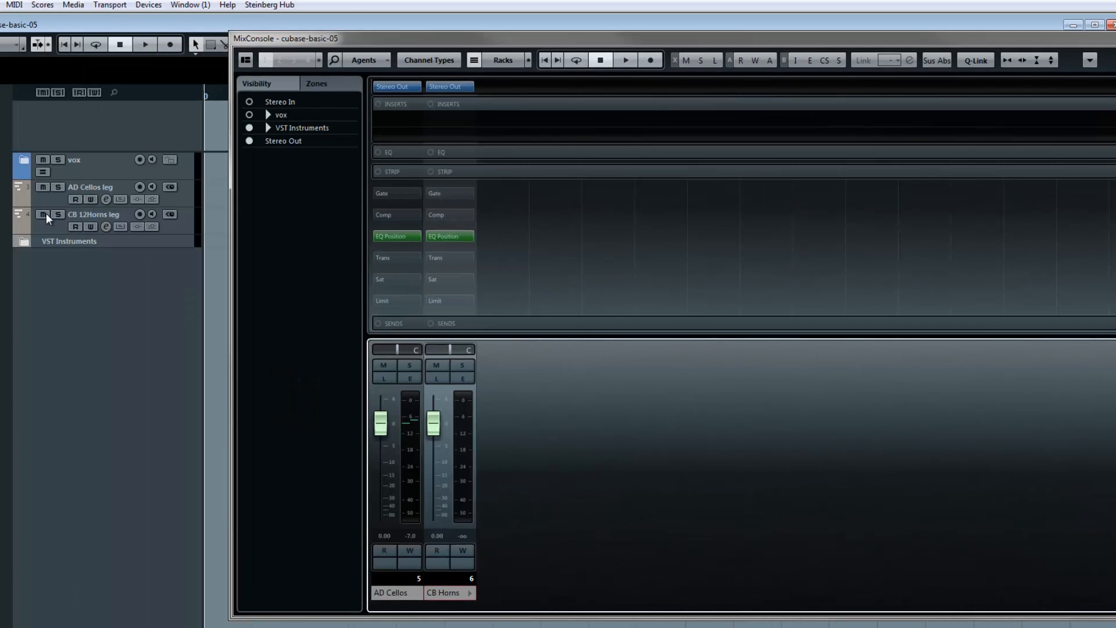
click(50, 227)
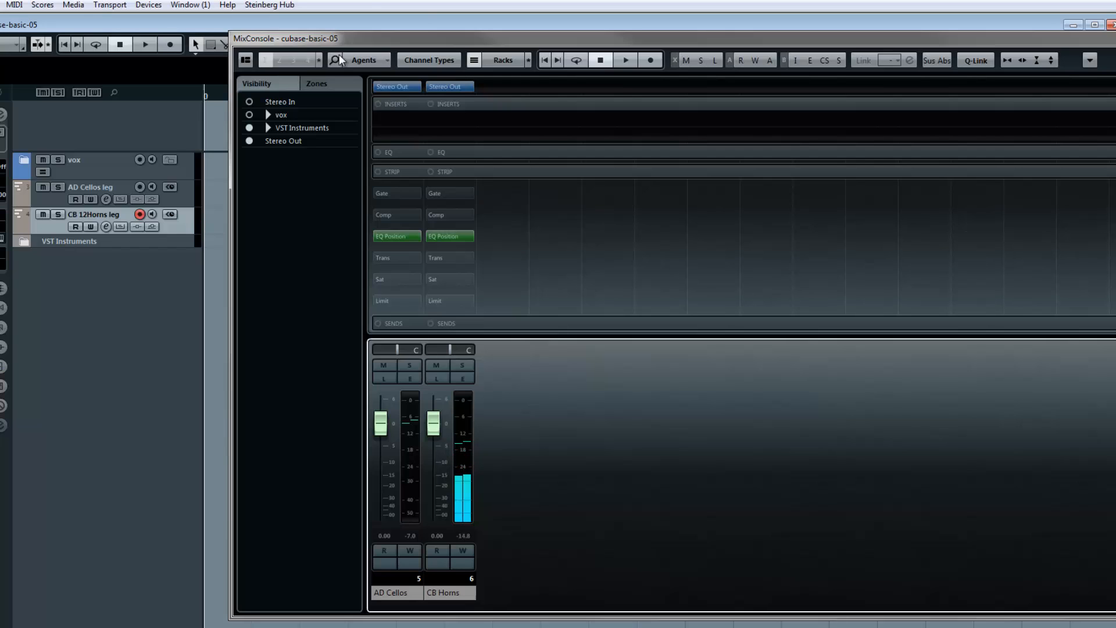
- Collapse the Strip rack in the MixConsole and close the mixer
click(463, 173)
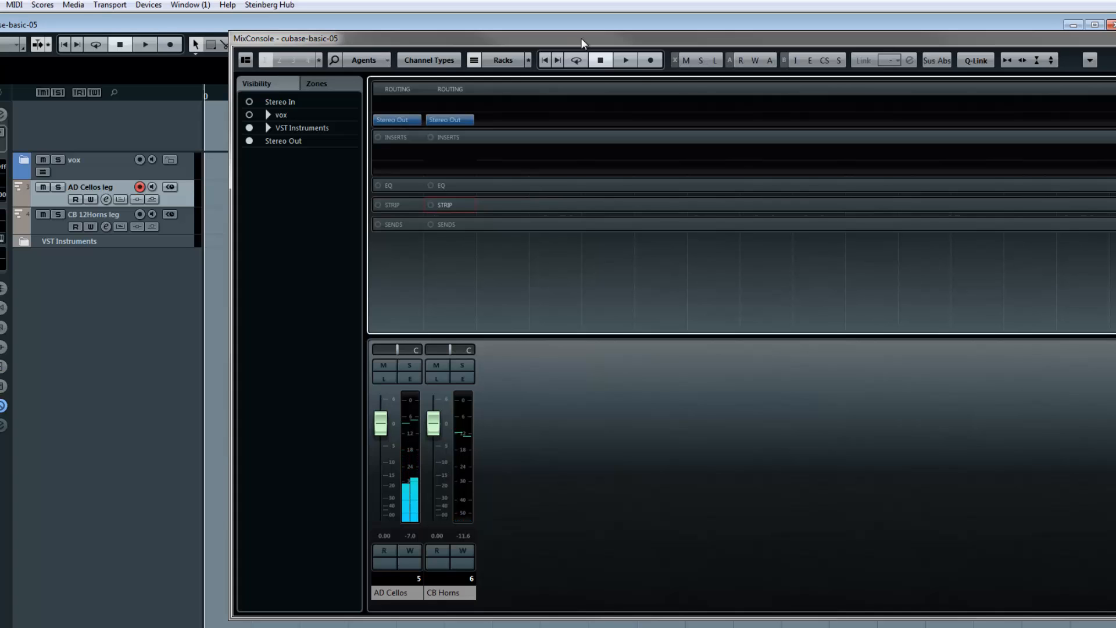
drag(581, 38, 574, 35)
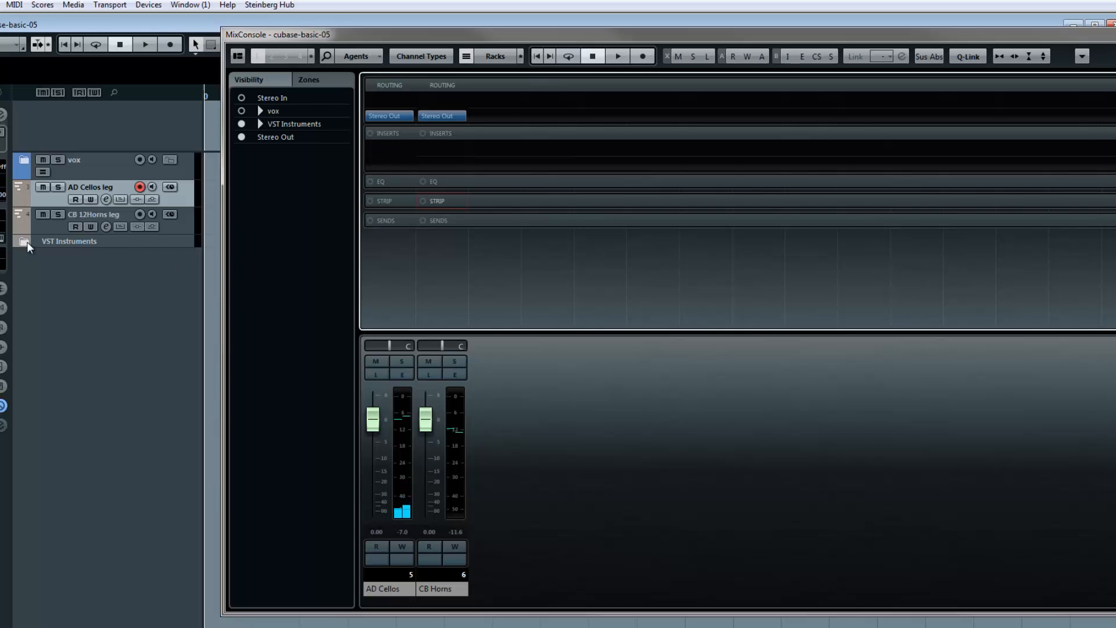
drag(873, 36, 689, 47)
click(1114, 47)
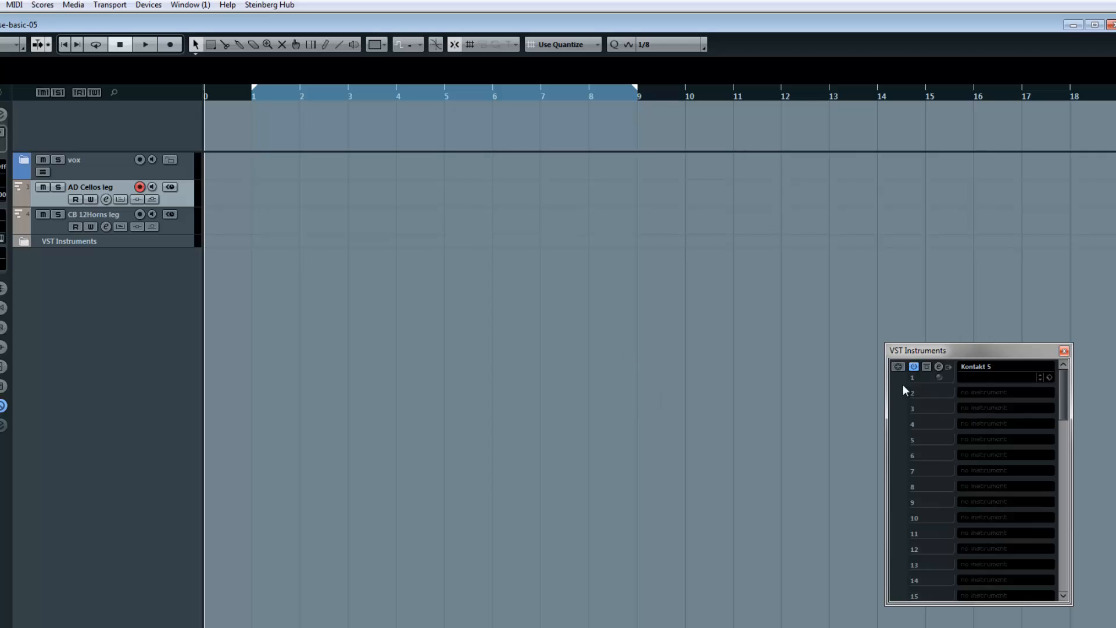
- Review the patches in the first Kontakt 5, and load a second Kontakt 5 with its own MIDI track into slot 2 of the VST Instruments rack
click(939, 367)
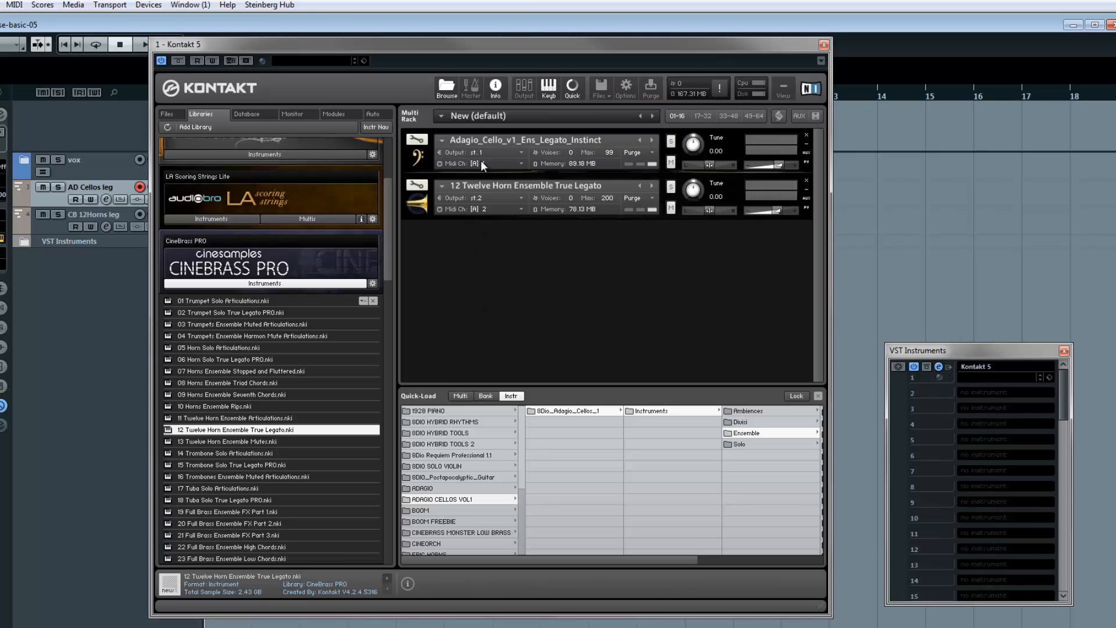
click(824, 45)
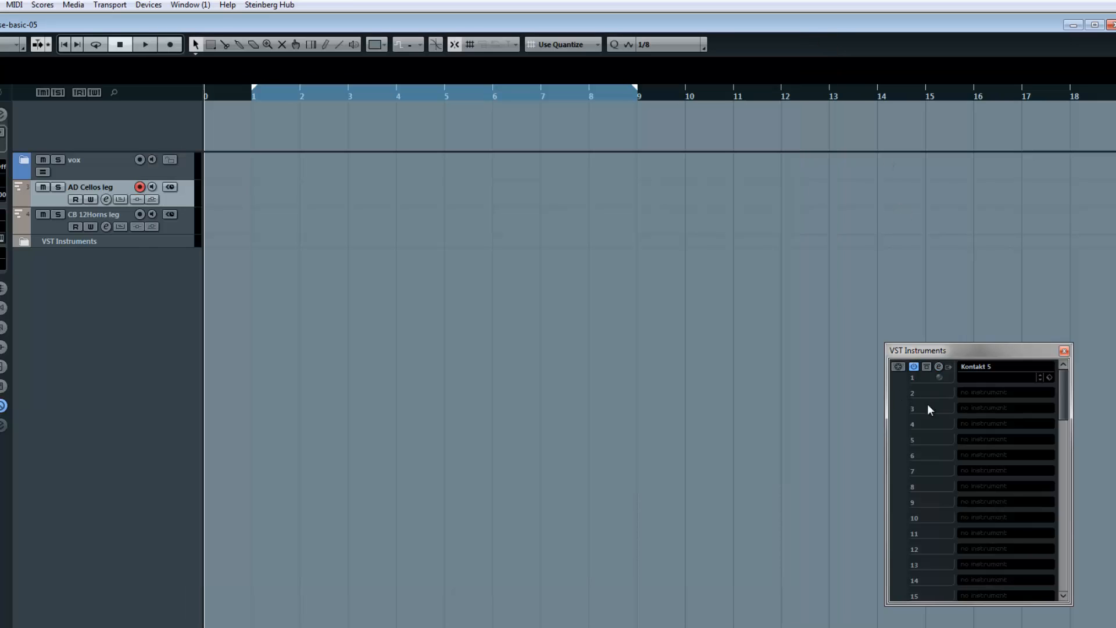
click(981, 393)
text(kont)
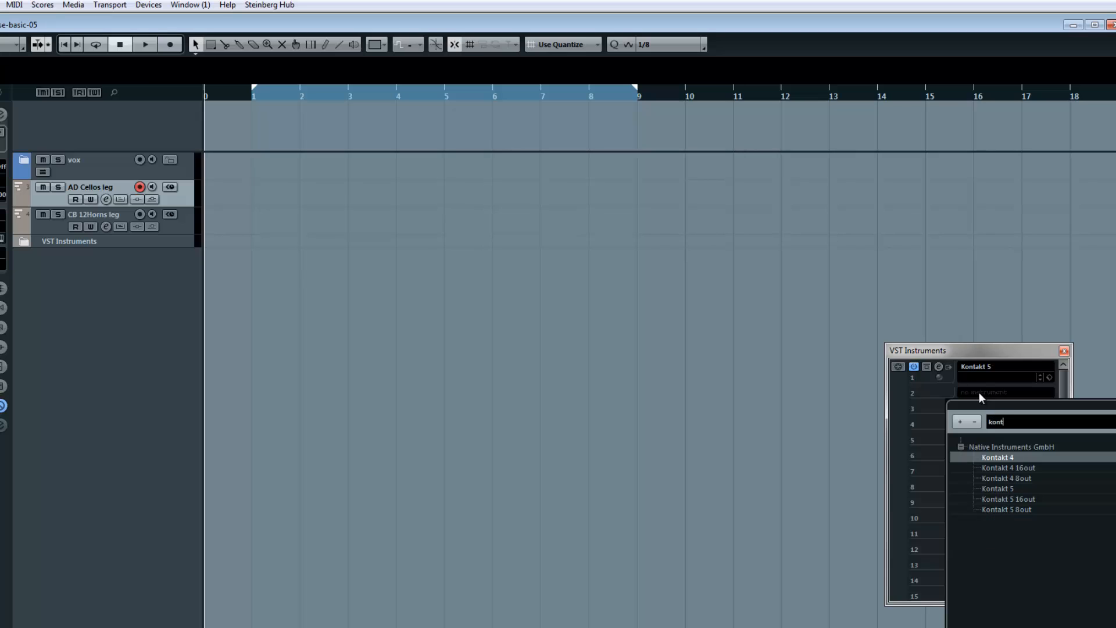
click(1009, 489)
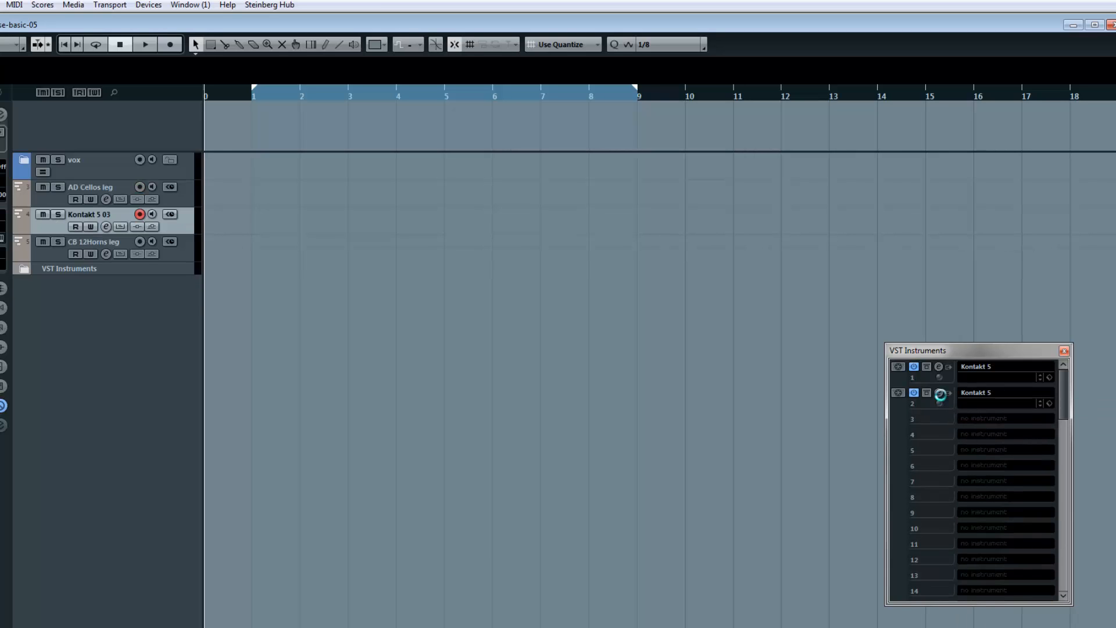
- Load the ALB WW Hi legato patch from the Albion library's WW Hi folder into the second Kontakt 5, and close its window
click(940, 394)
drag(581, 129, 546, 75)
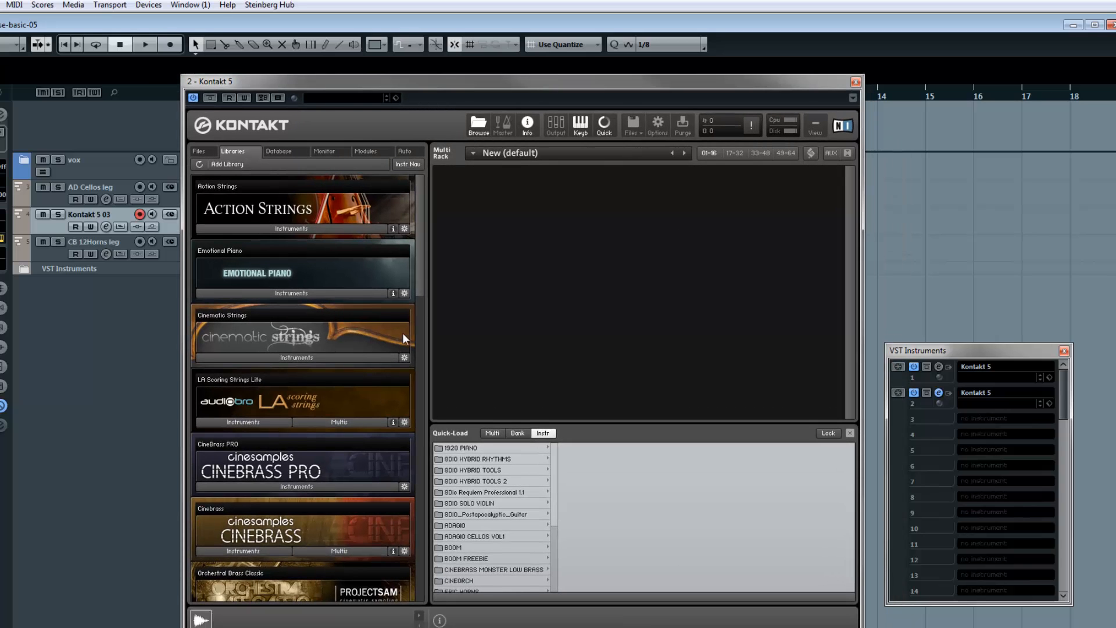
drag(422, 267, 434, 404)
click(291, 333)
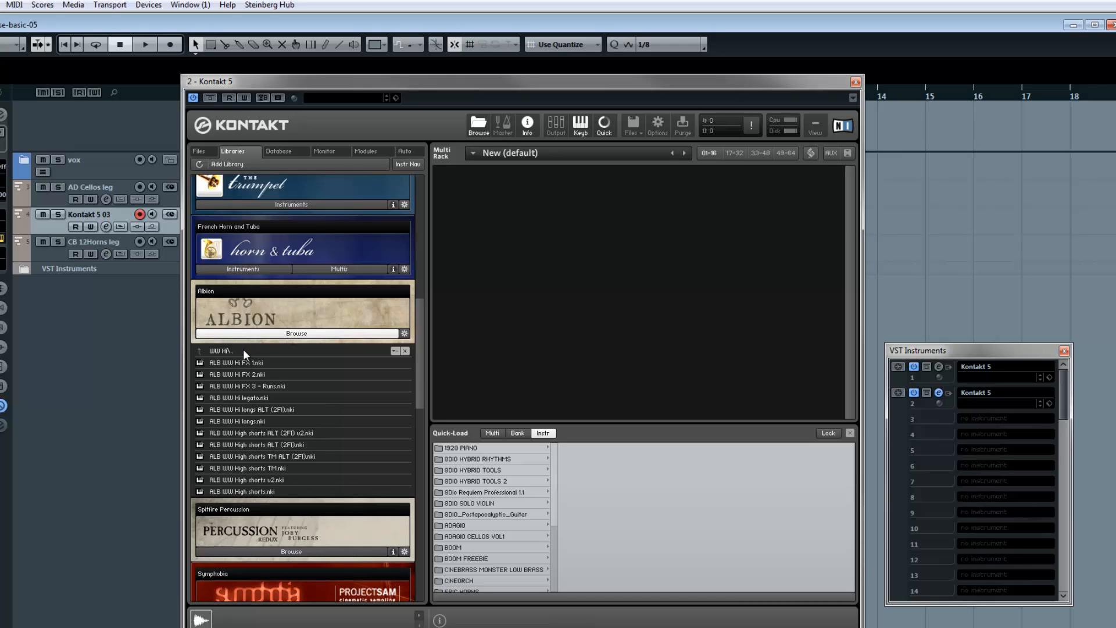
drag(263, 398, 563, 314)
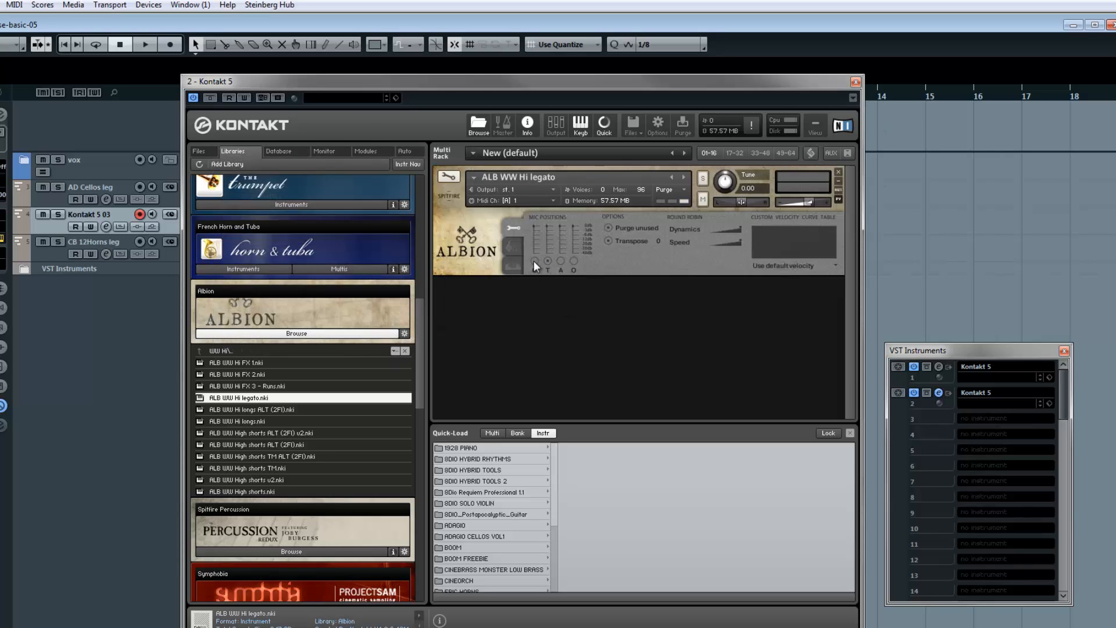
click(855, 81)
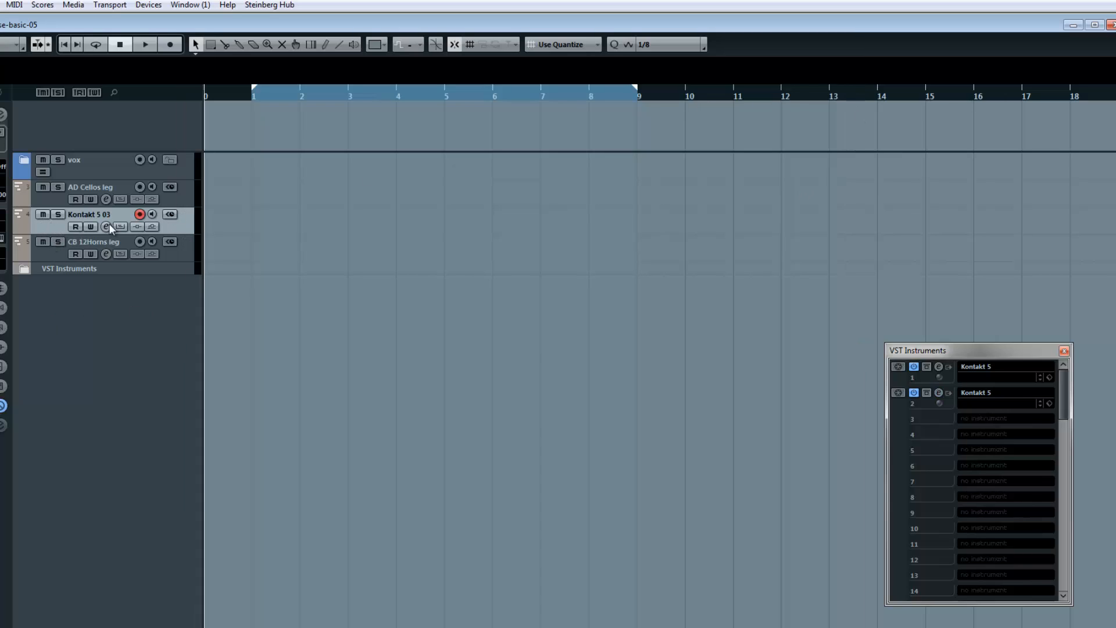
- Move the Kontakt 5 03 track below CB 12Horns leg and set its MIDI output to 2 - Kontakt 5 - Midi In
drag(53, 226, 46, 256)
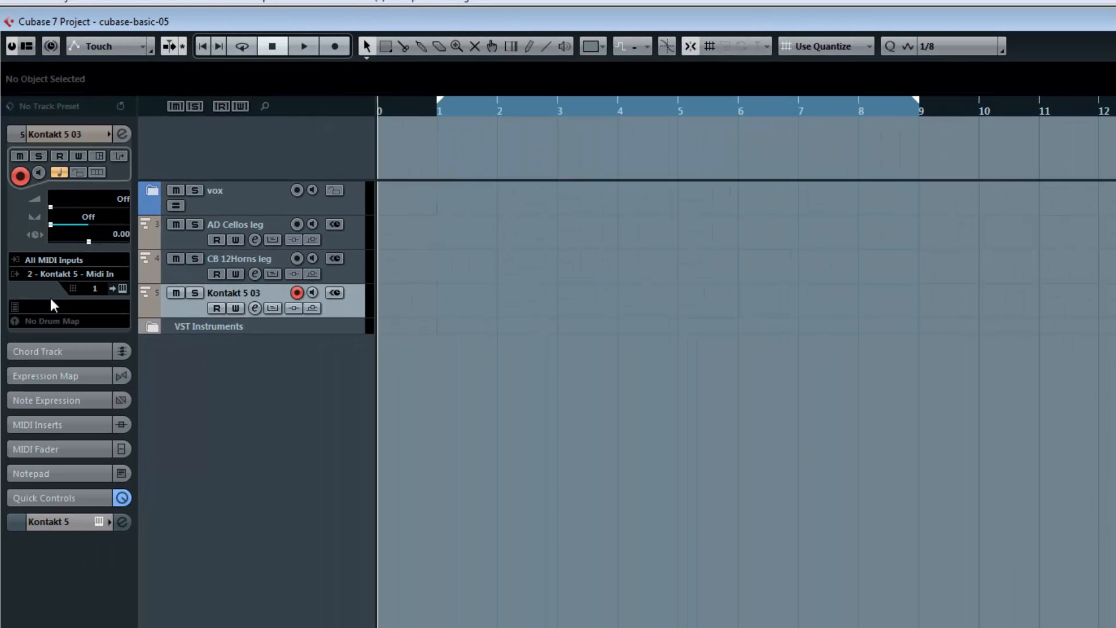
click(66, 275)
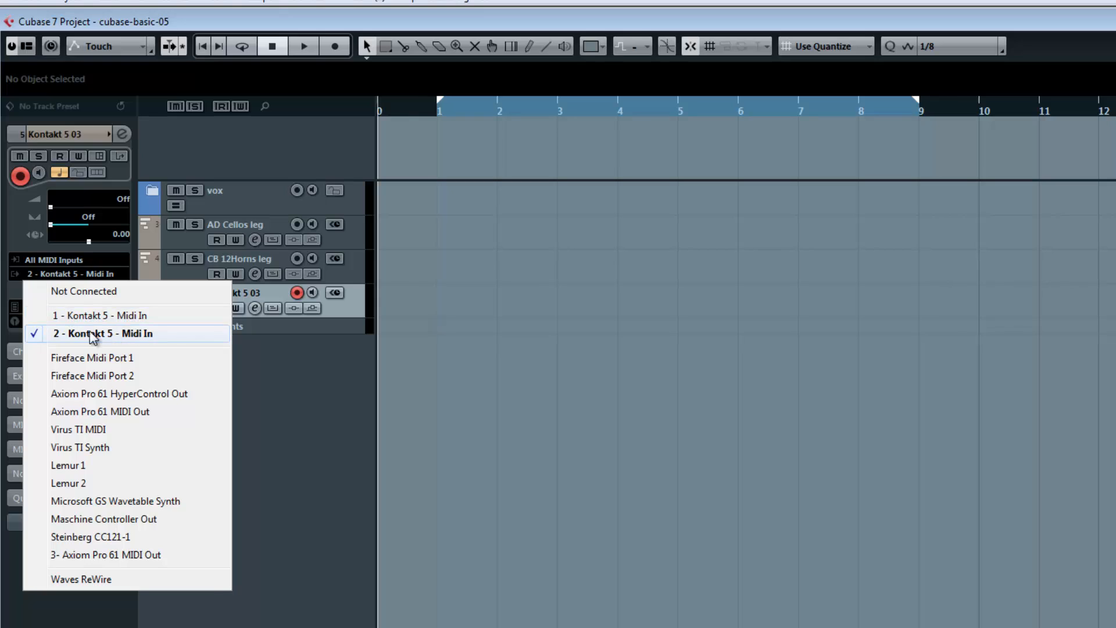
click(357, 392)
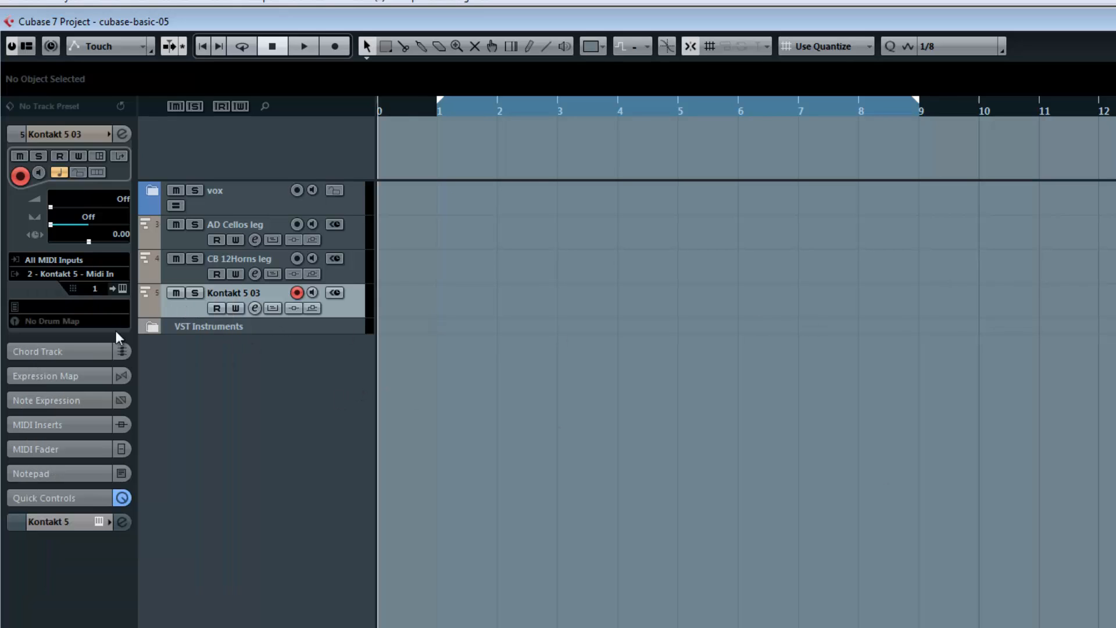
click(51, 275)
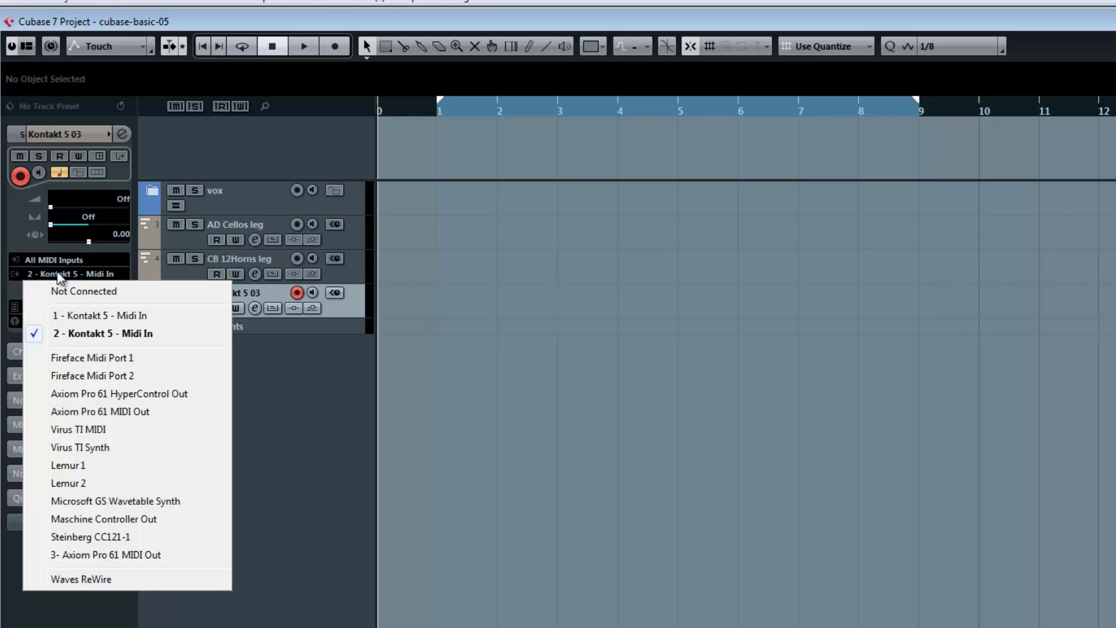
click(92, 334)
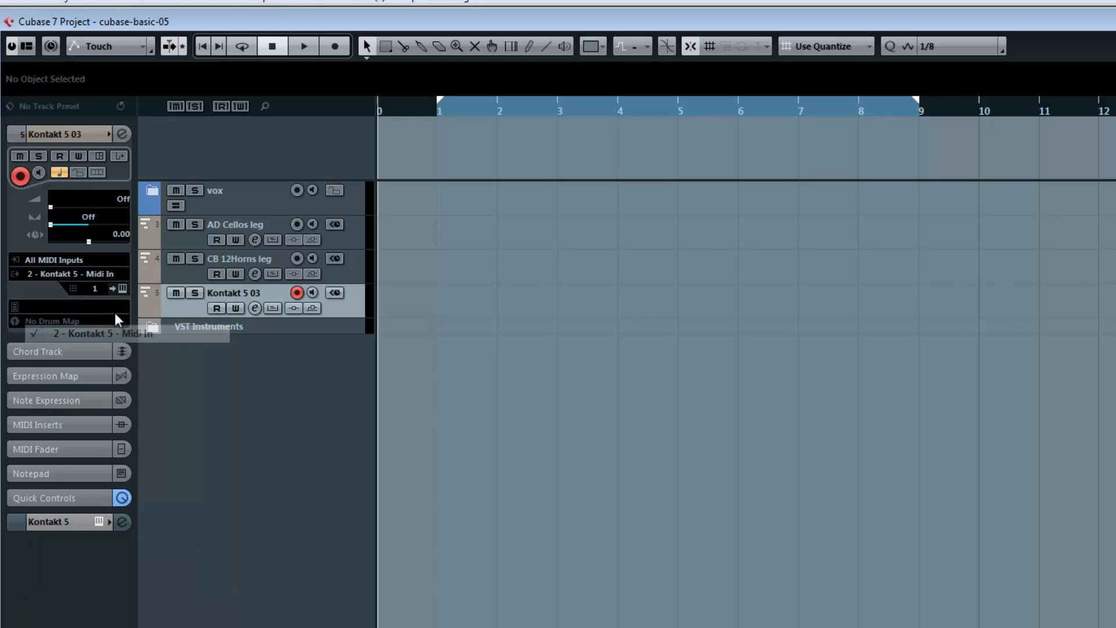
- Check the Kontakt 5 03 track's MIDI channel against the Albion patch in its Kontakt window, and close that window
click(94, 288)
click(218, 381)
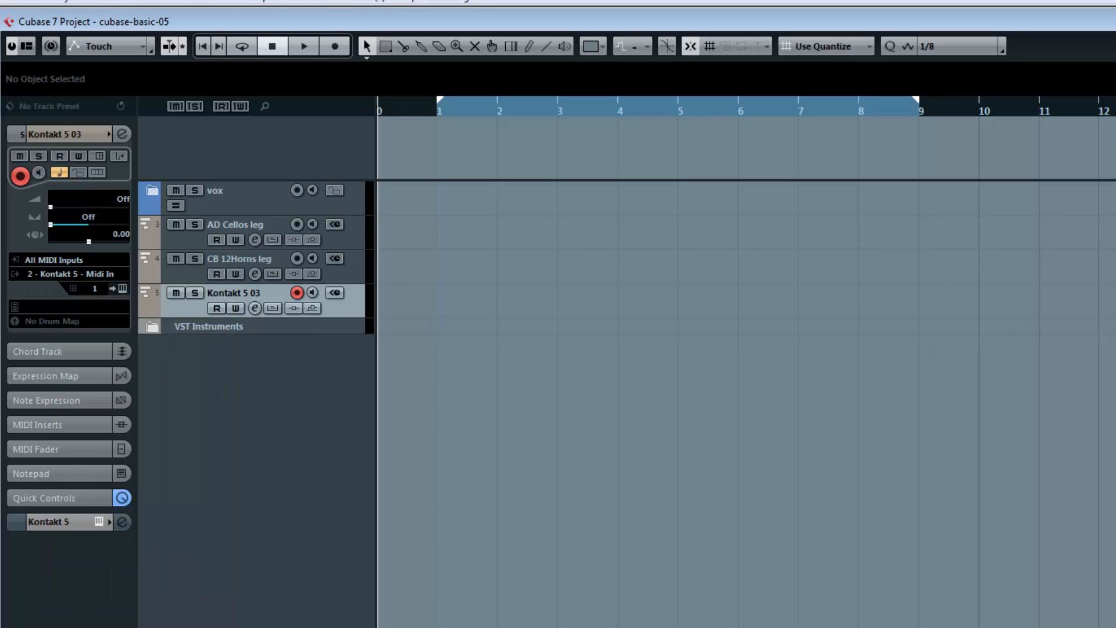
click(122, 289)
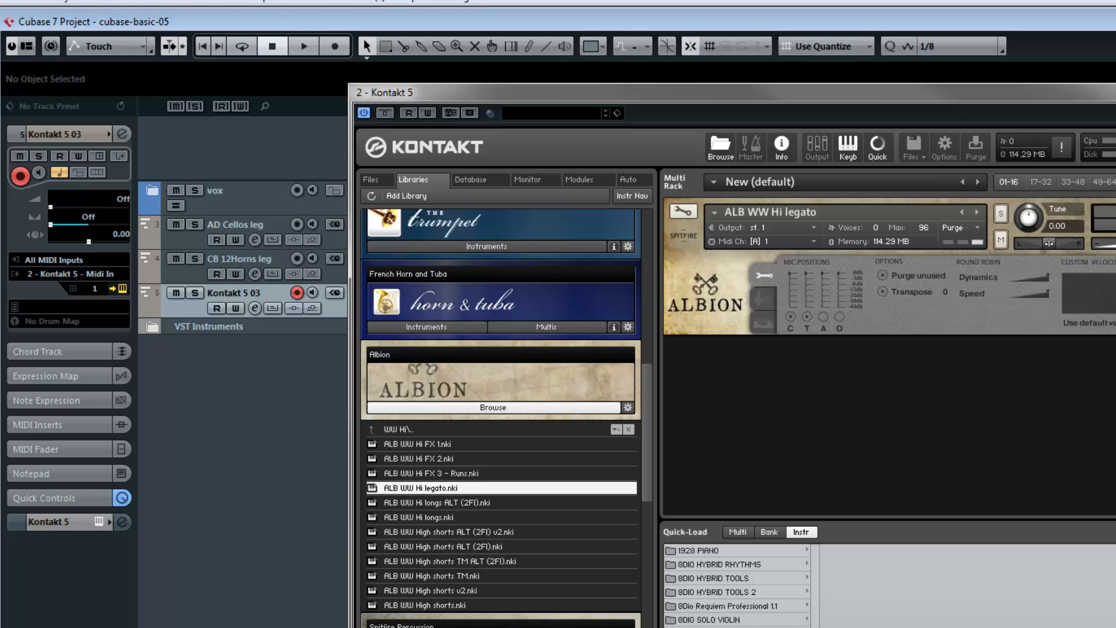
key(ctrl+w)
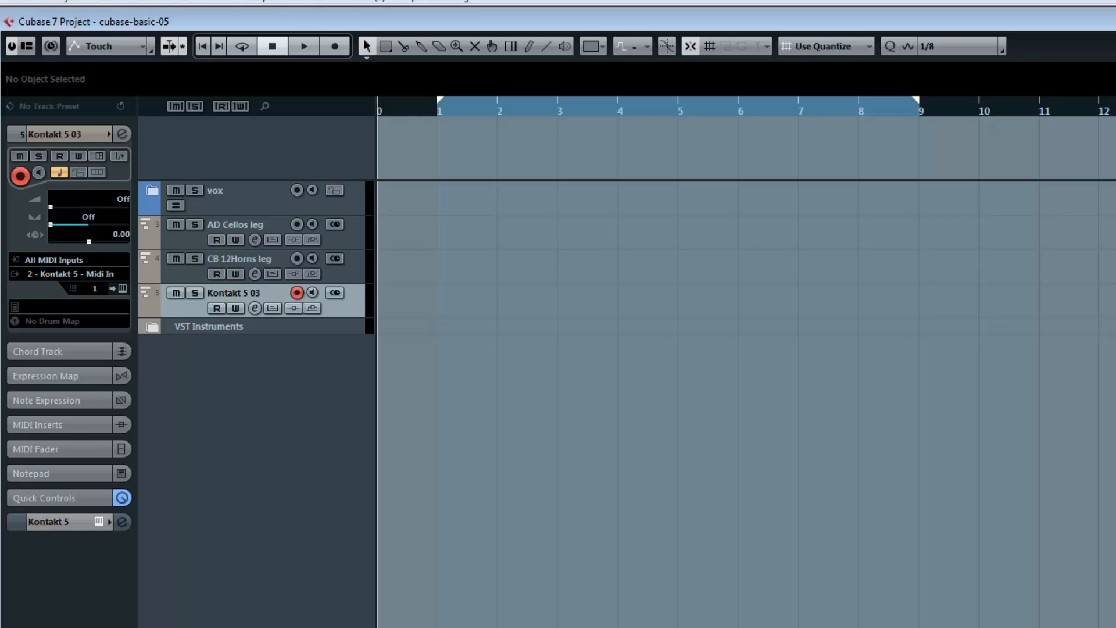
- Rename the second Kontakt's Kt. st.1 mixer channel as ALB WW hi, and close the mixer
key(F3)
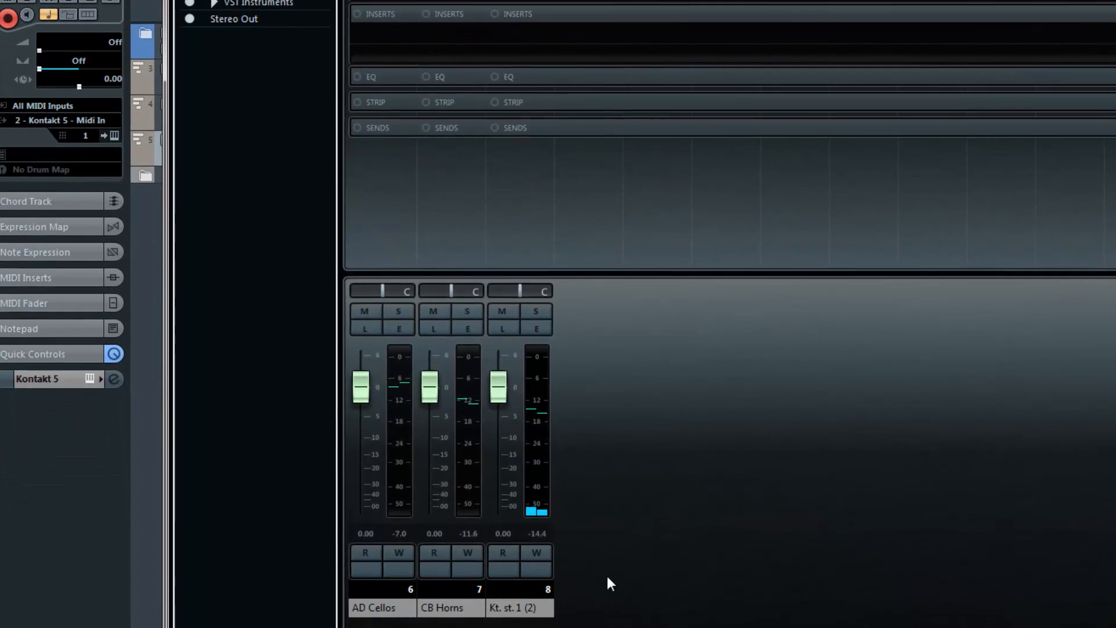
double_click(527, 608)
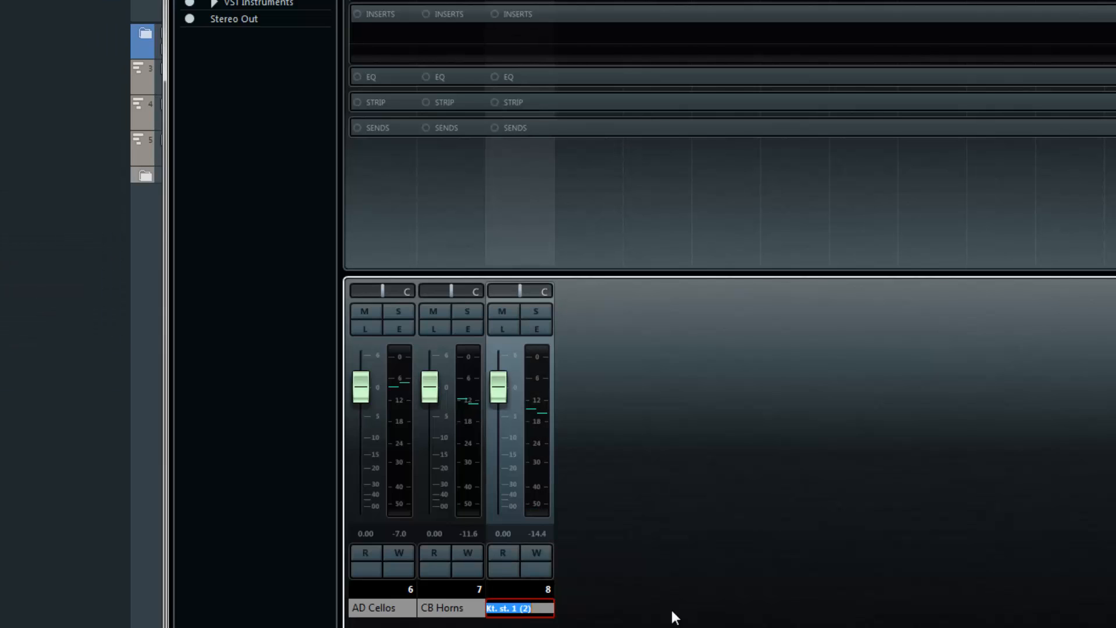
text(ALB WW hi)
key(Return)
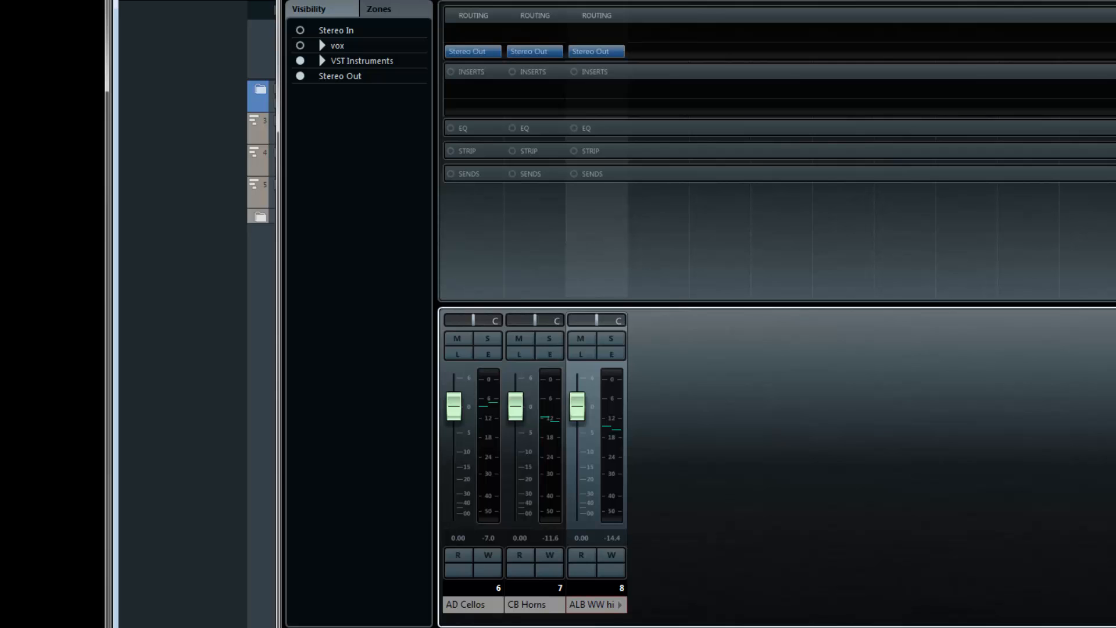
key(F3)
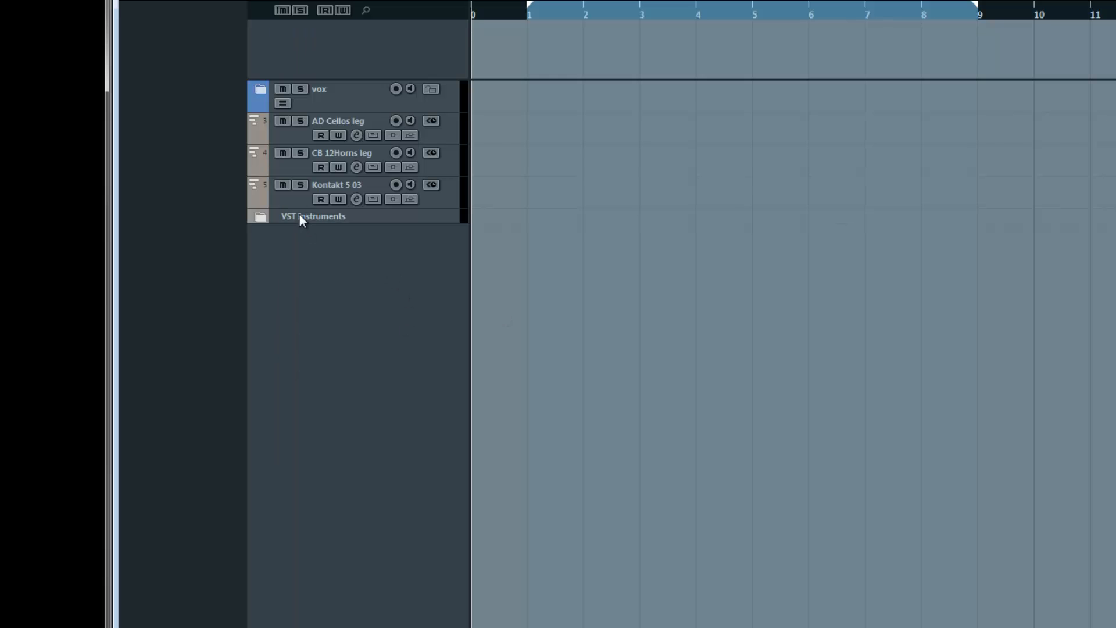
- Rename the Kontakt 5 03 track as ALB Woods
double_click(343, 184)
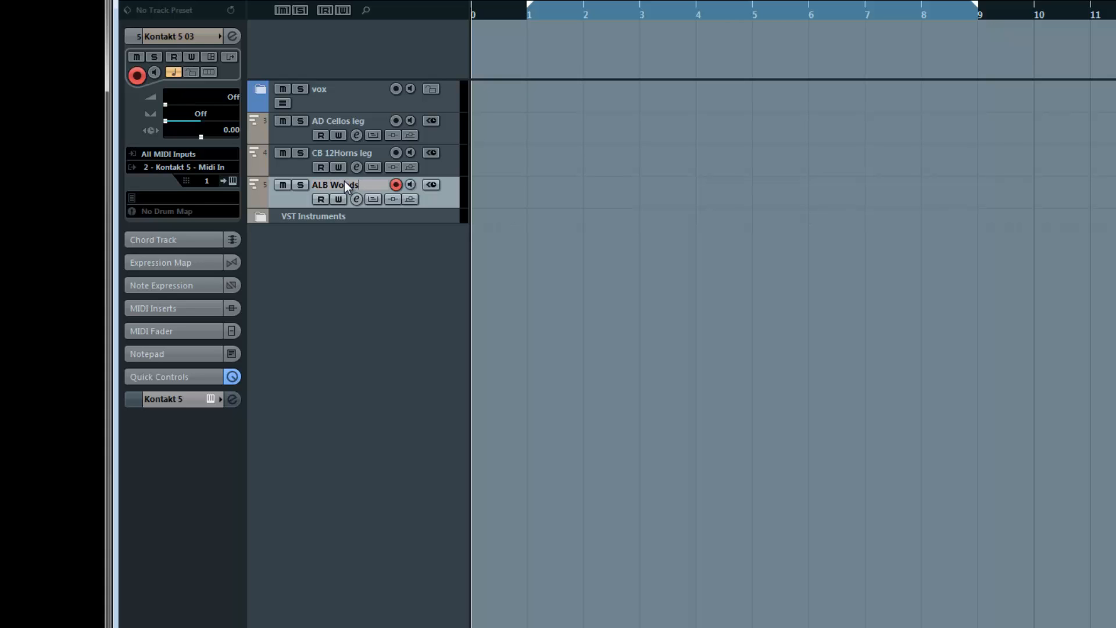
text(ALB Woods)
key(Return)
- Add three stereo group channel tracks to the project
right_click(342, 269)
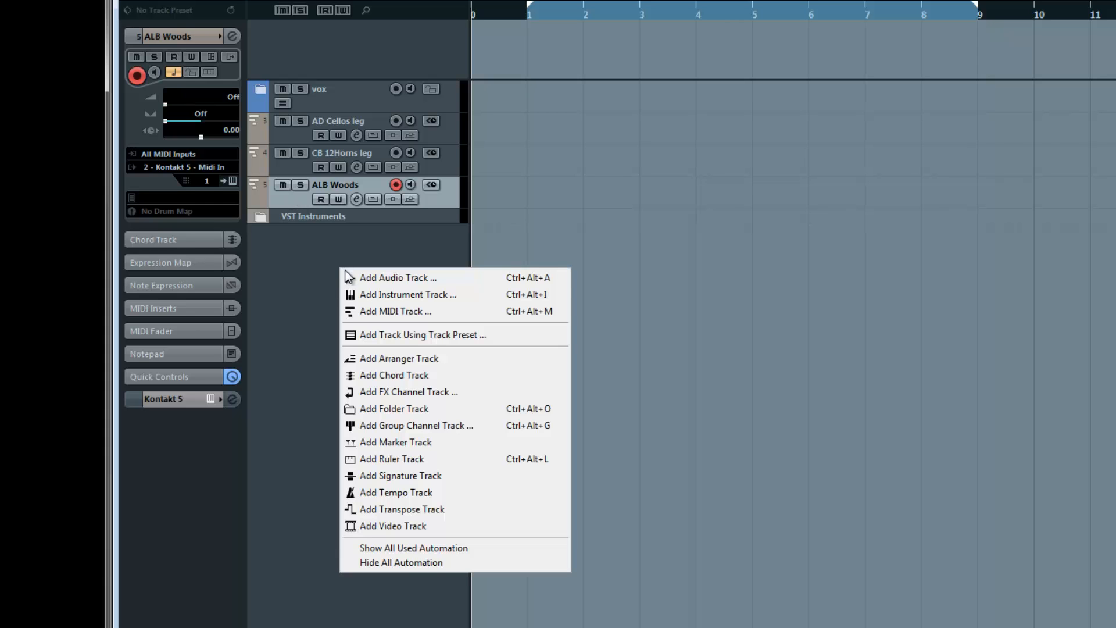
right_click(298, 290)
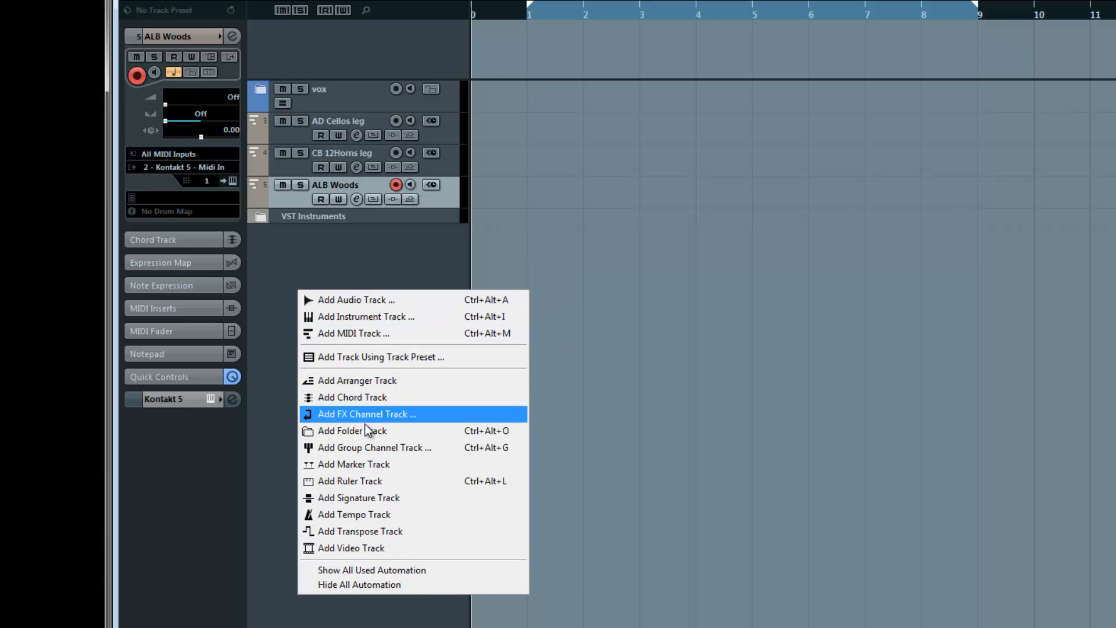
click(368, 447)
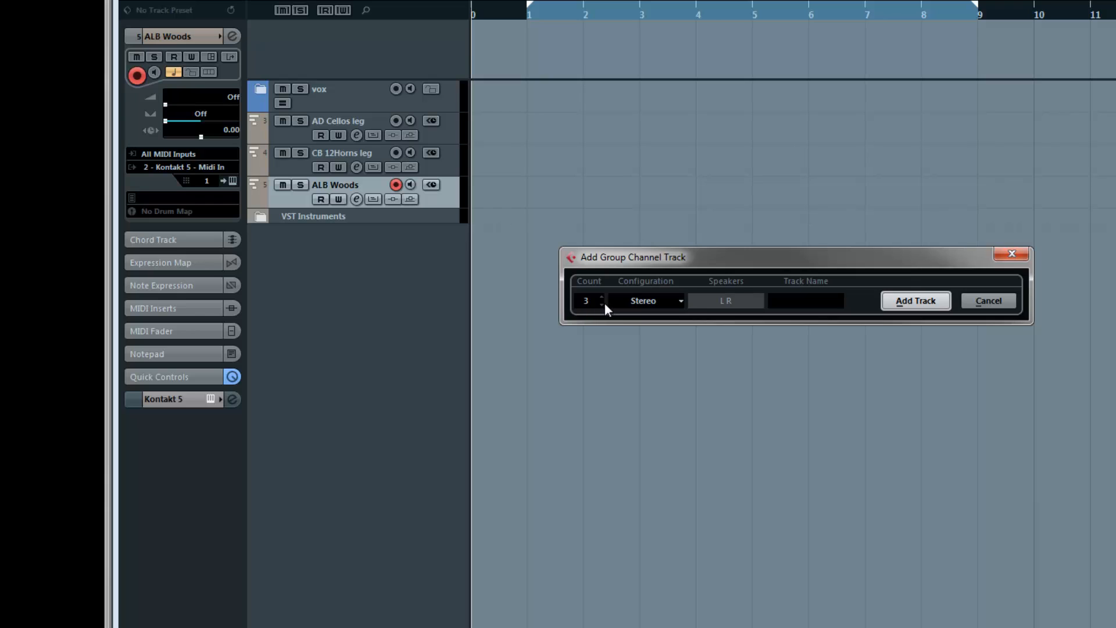
click(911, 305)
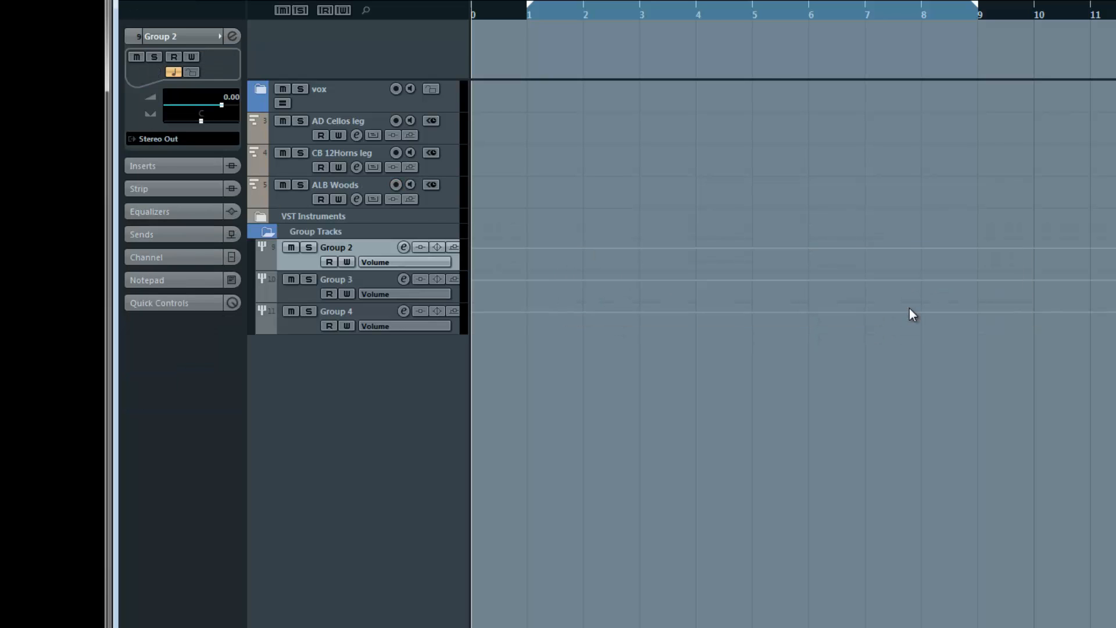
- Inspect the Group Tracks folder by collapsing and expanding it, and select the AD Cellos leg track
click(355, 232)
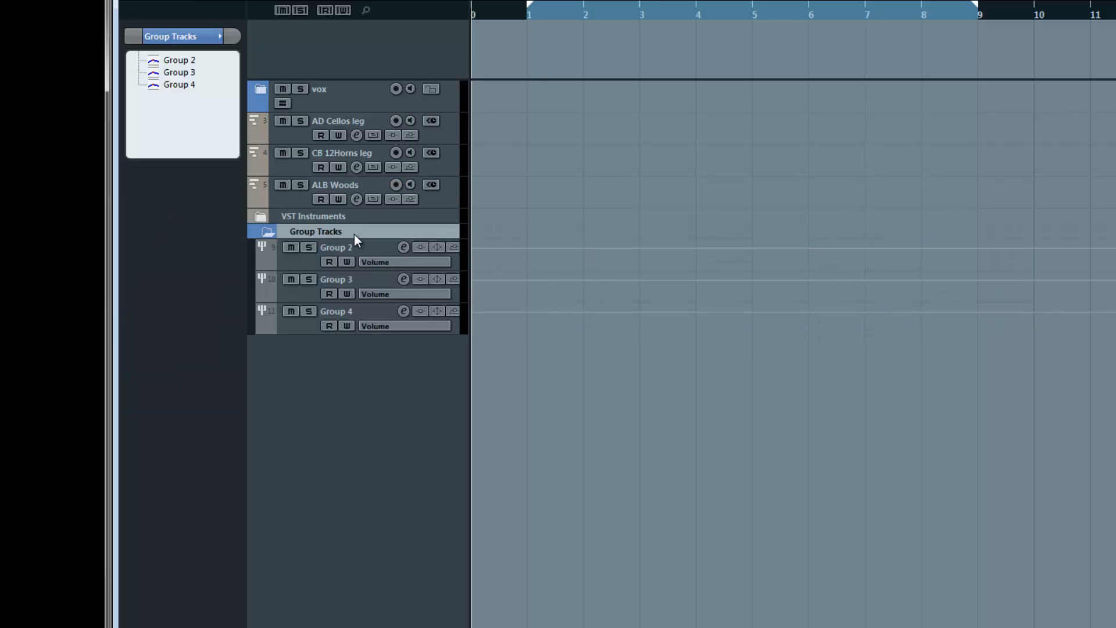
click(268, 232)
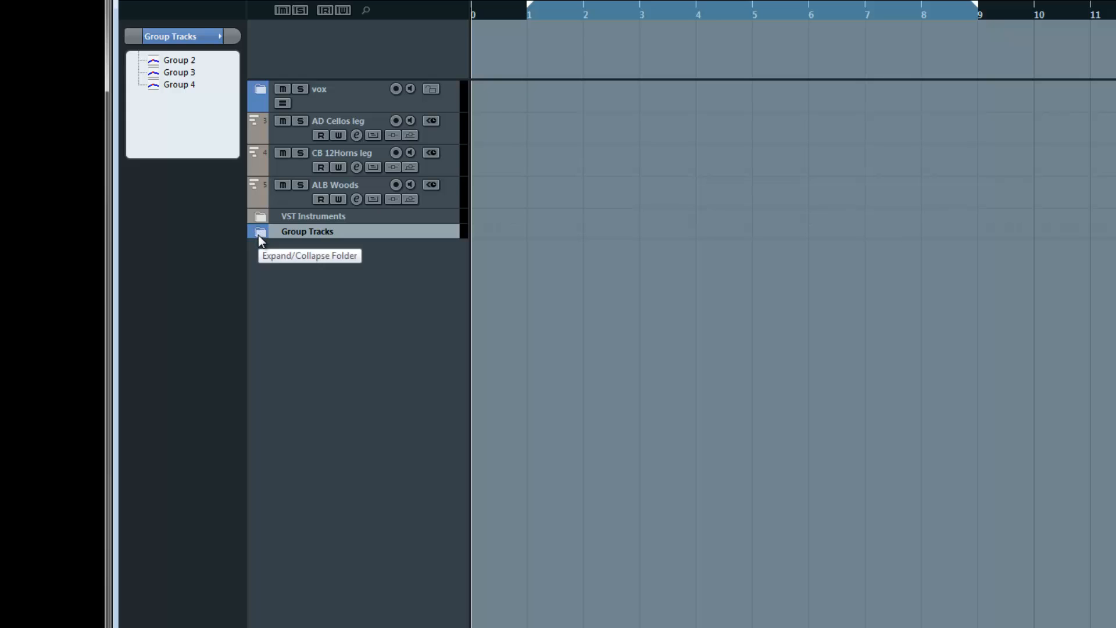
click(260, 233)
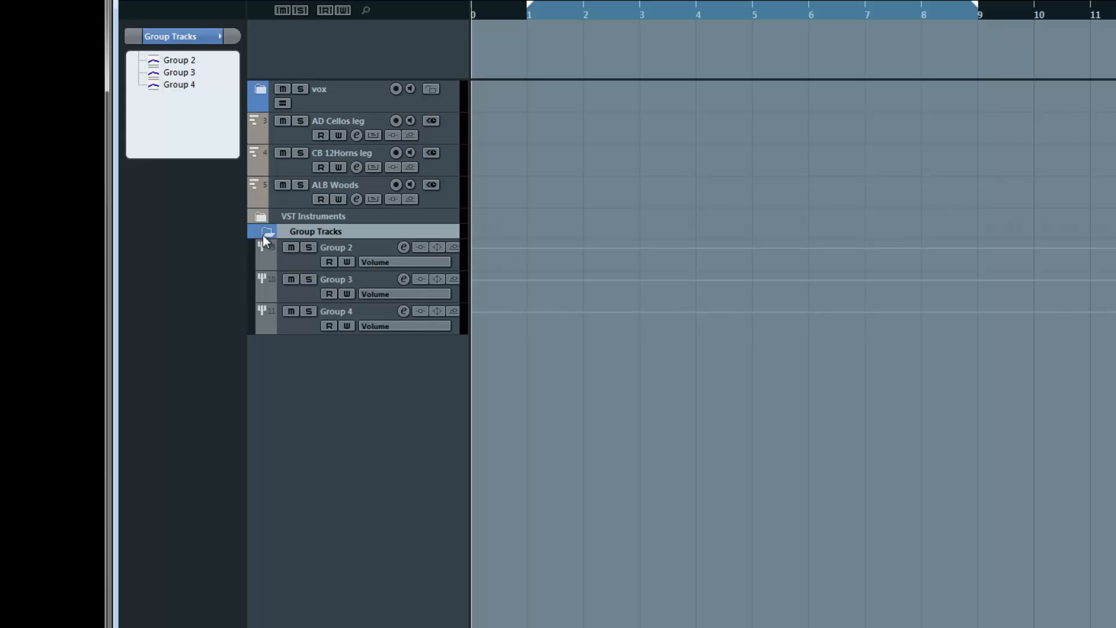
click(285, 261)
click(287, 137)
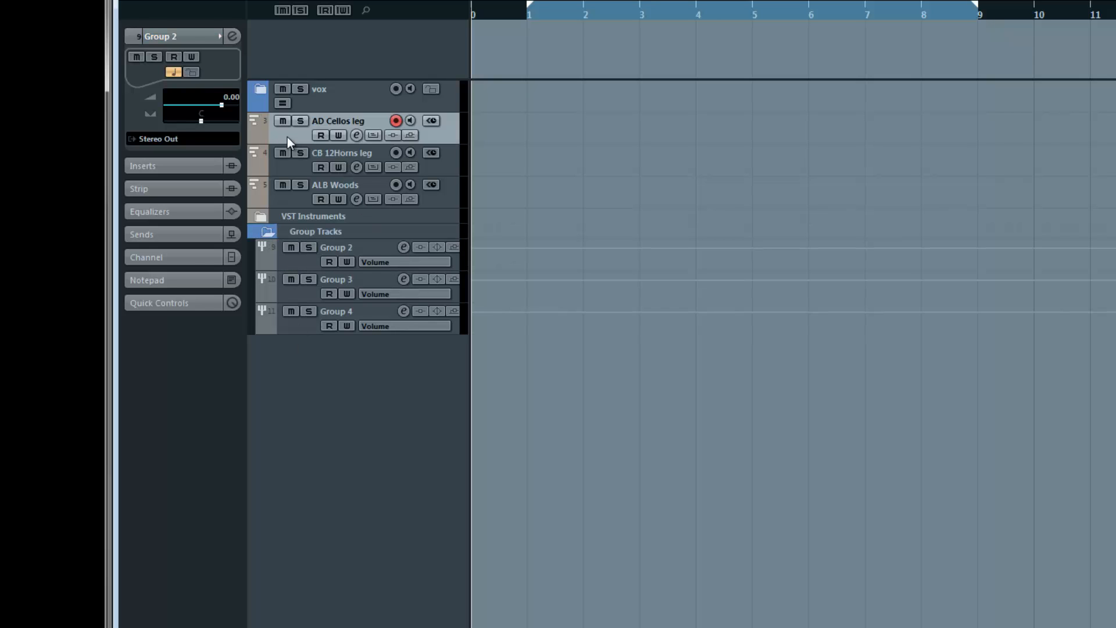
- Open the mixer and rename the Group 2 channel as Strings
key(F3)
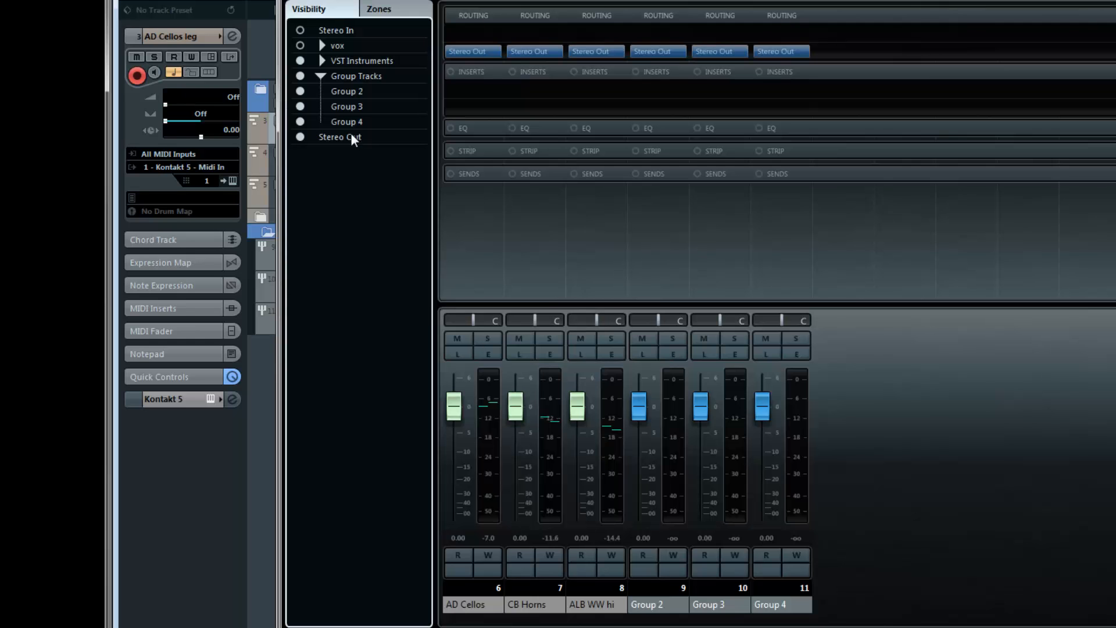
click(667, 605)
double_click(667, 606)
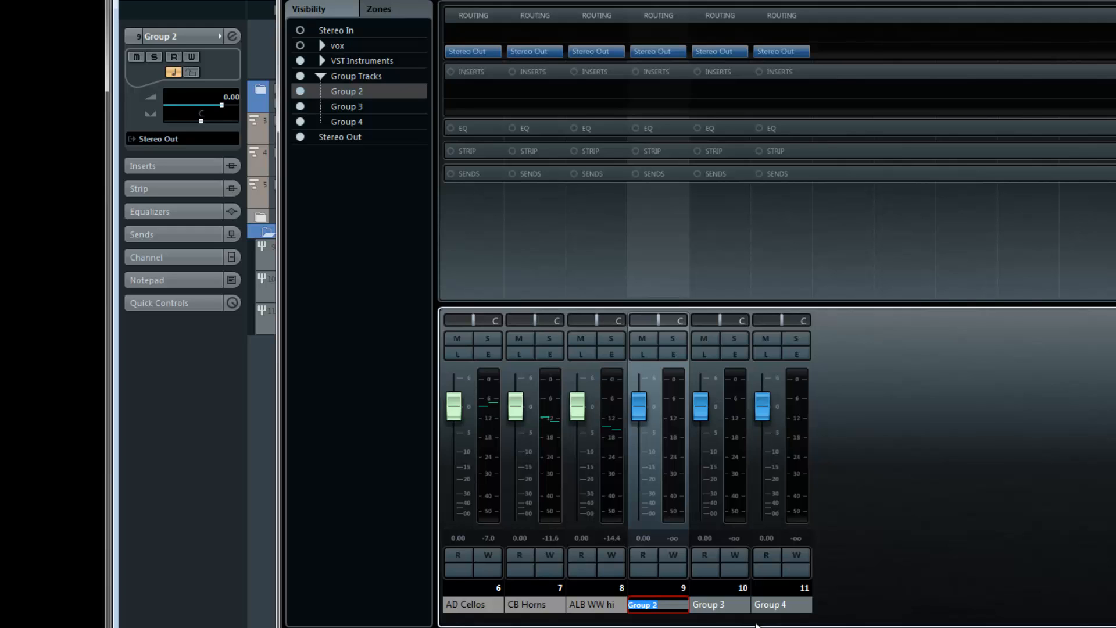
click(889, 435)
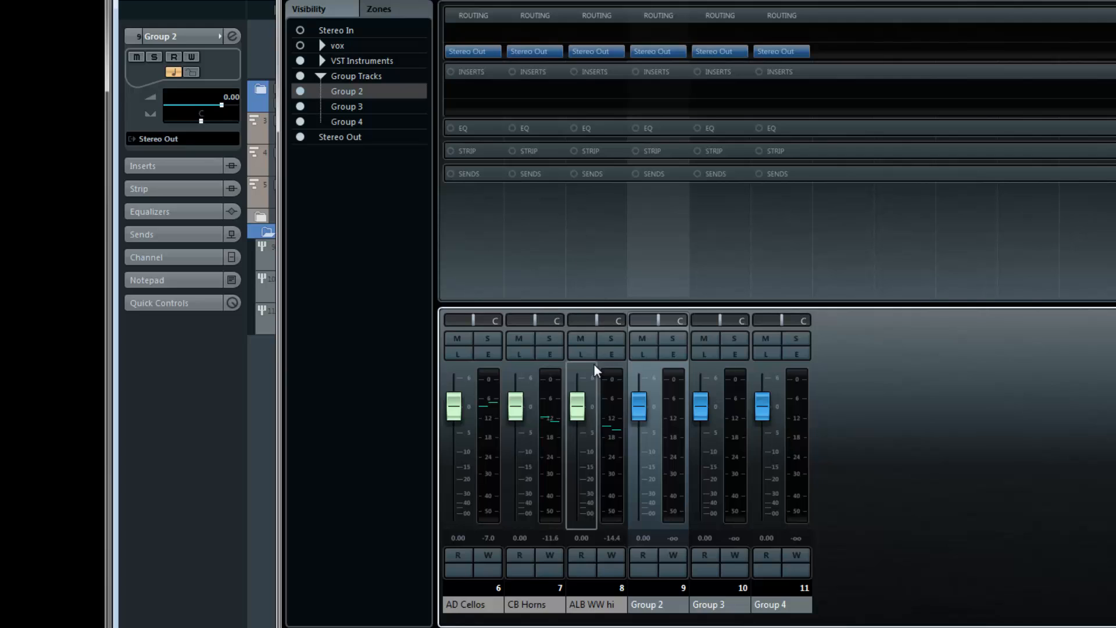
double_click(664, 607)
text(s)
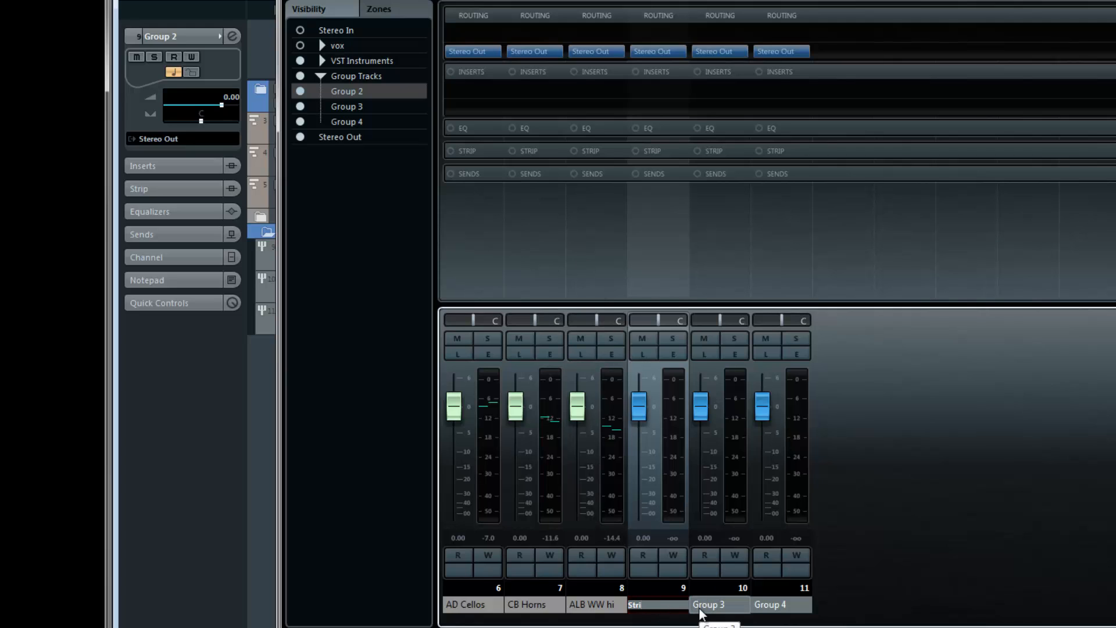
text(trings)
key(Return)
- Rename the Group 3 mixer channel as Brass and the Group 4 channel as Woods
double_click(721, 607)
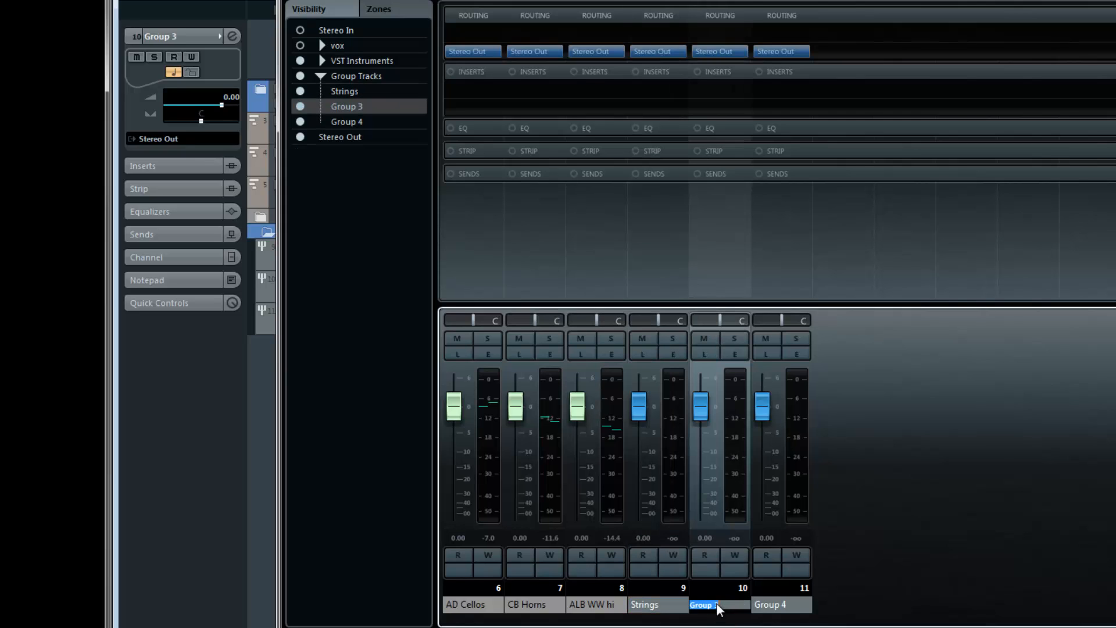
text(Brass)
key(Return)
double_click(779, 607)
text(W)
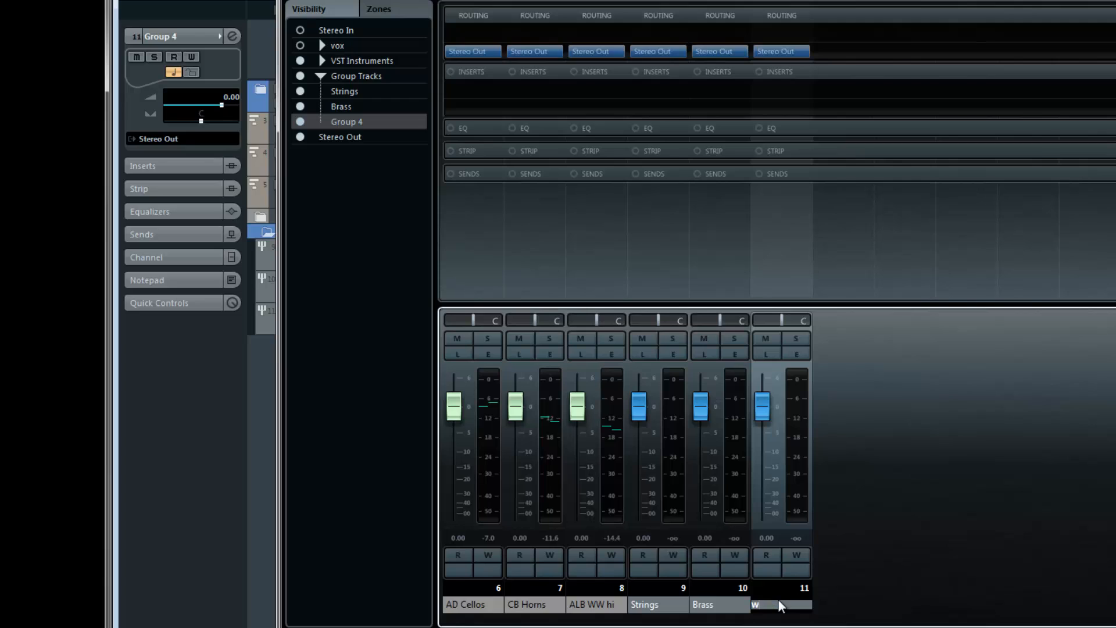
text(oods)
key(Return)
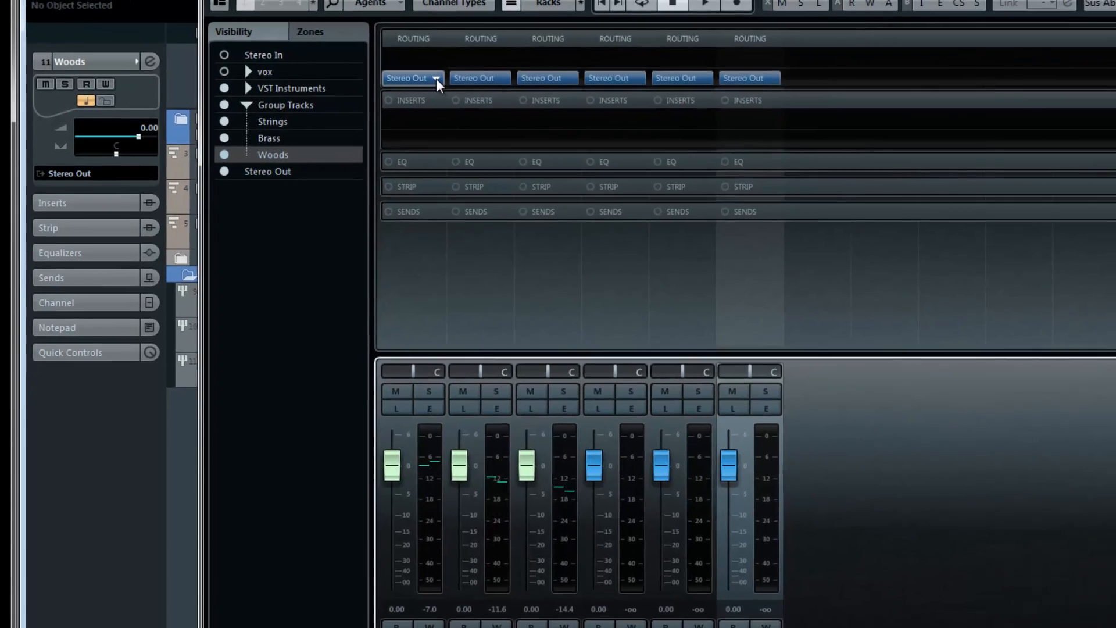
- Route the AD Cellos channel's output to Strings, CB Horns to Brass and ALB WW hi to Woods
click(436, 78)
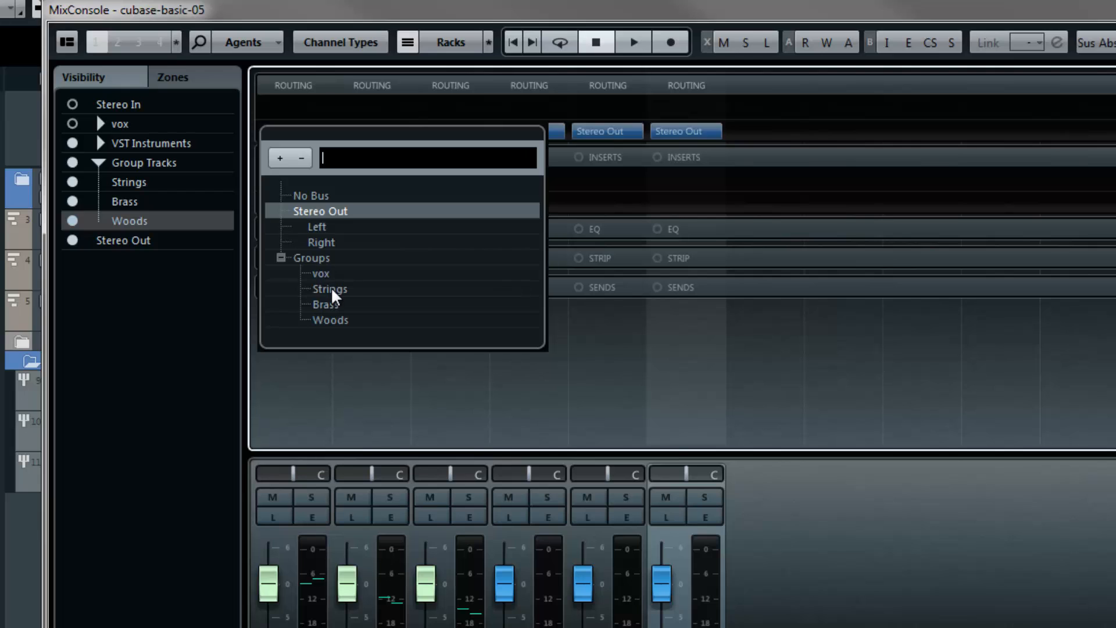
click(331, 289)
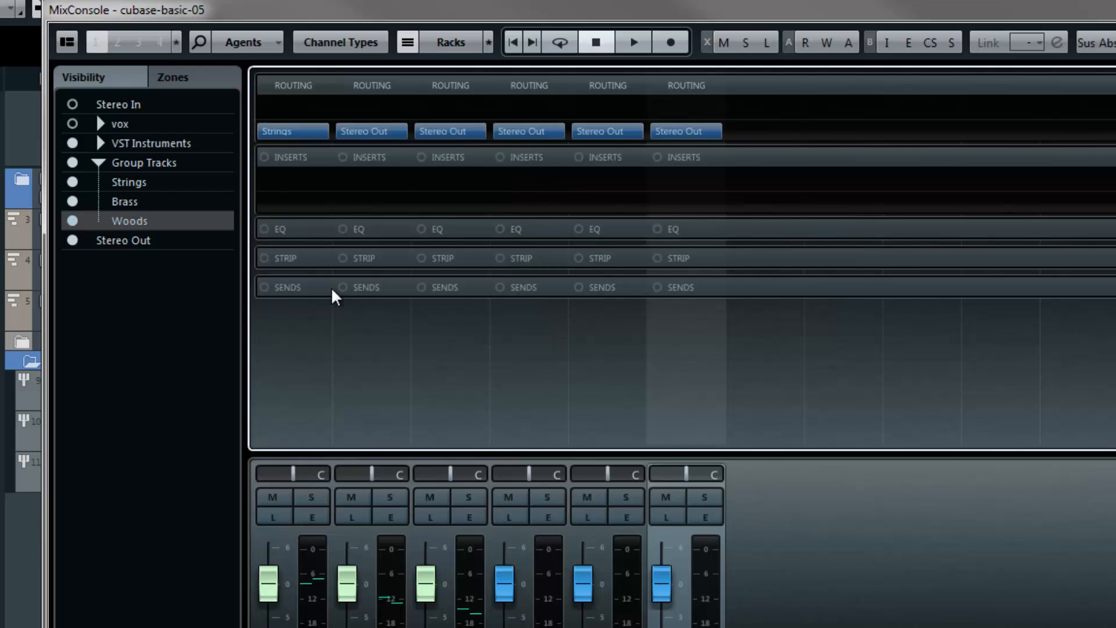
click(397, 133)
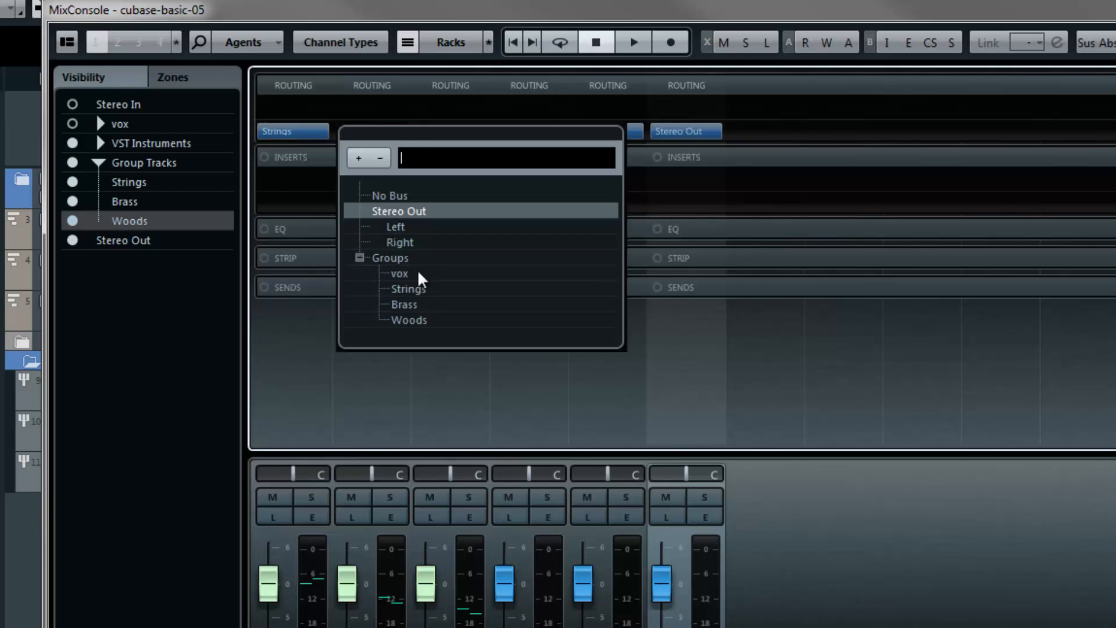
click(411, 303)
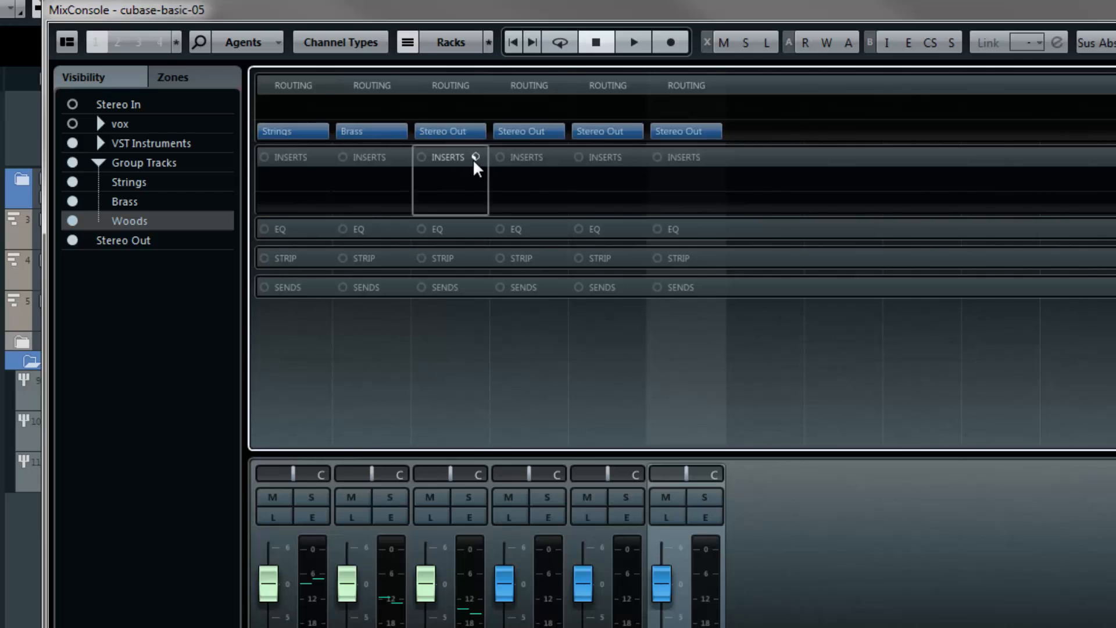
click(477, 129)
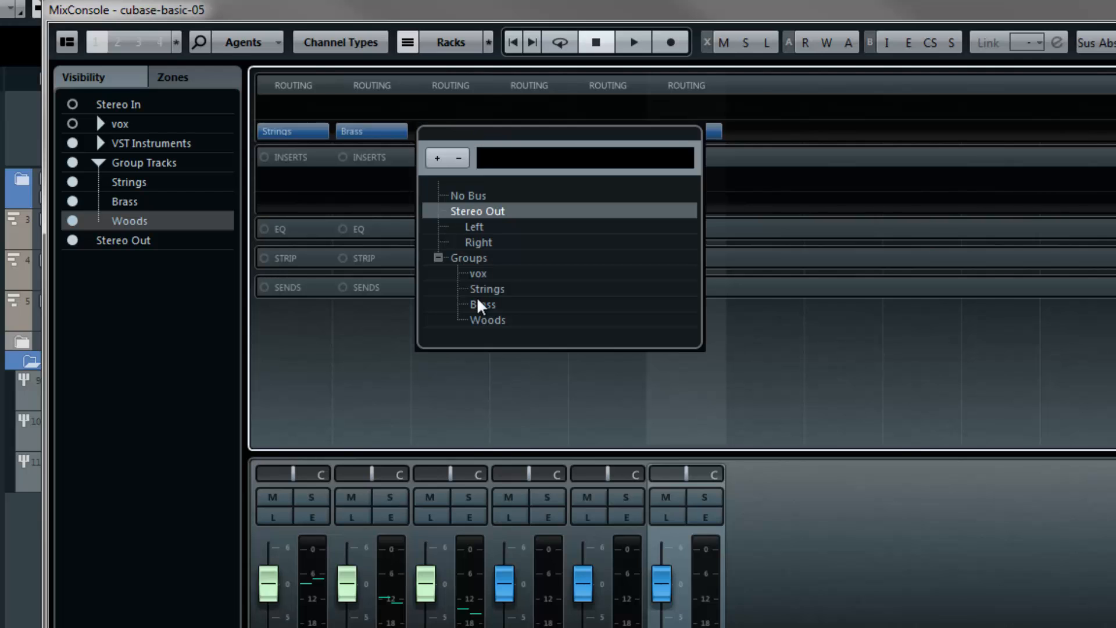
click(485, 324)
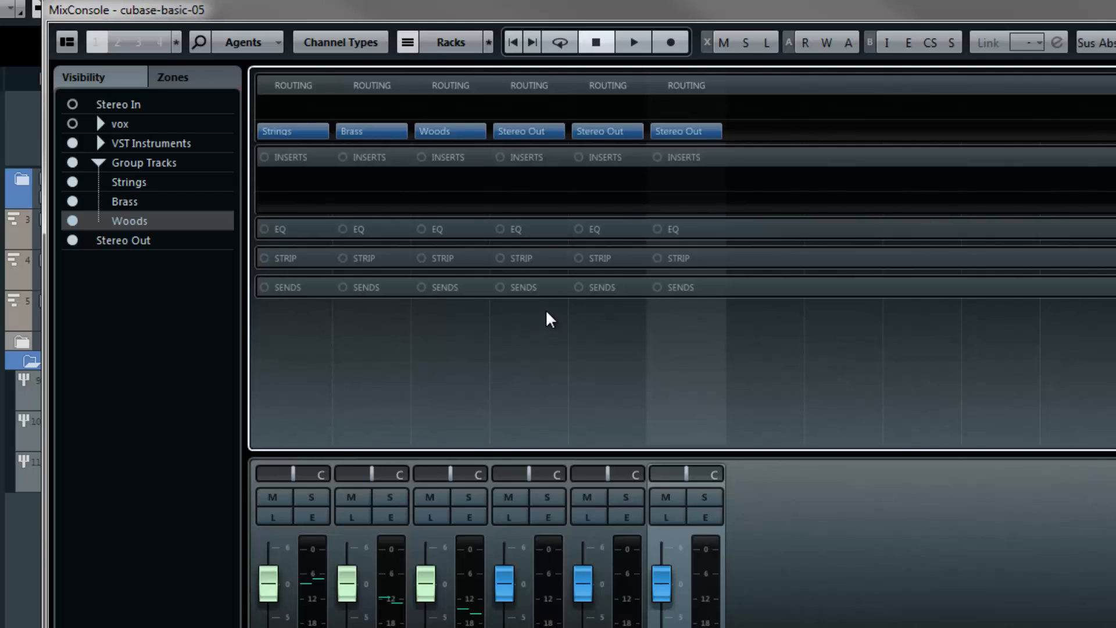
- Check the cello, horn and woodwind tracks in turn on the group and Stereo Out meters, and close the mixer
drag(692, 9, 973, 23)
click(65, 243)
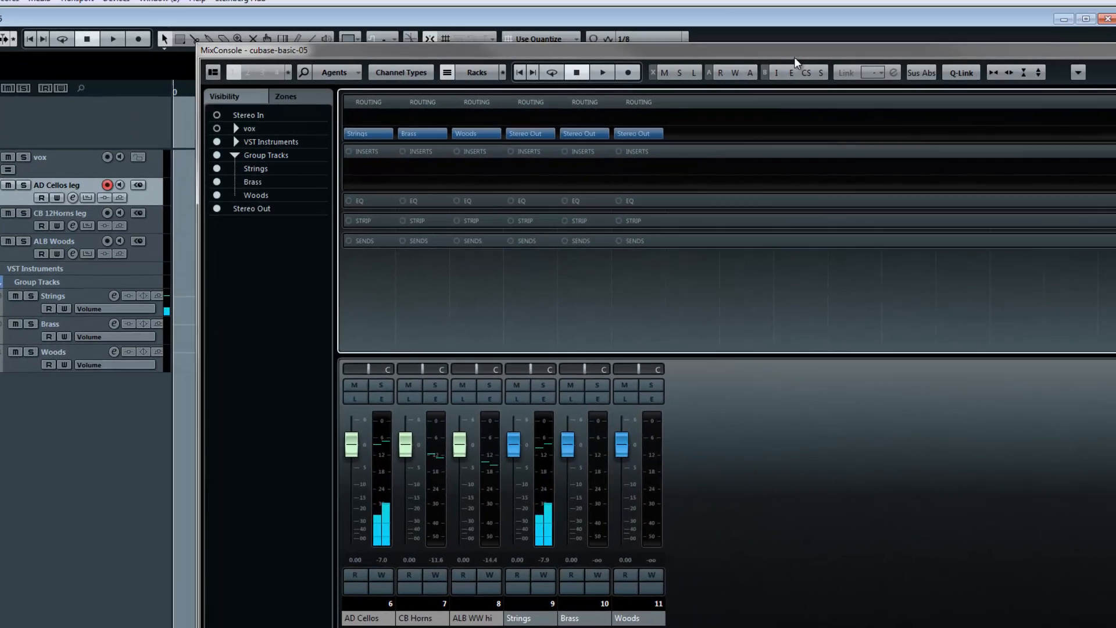
drag(794, 57, 577, 53)
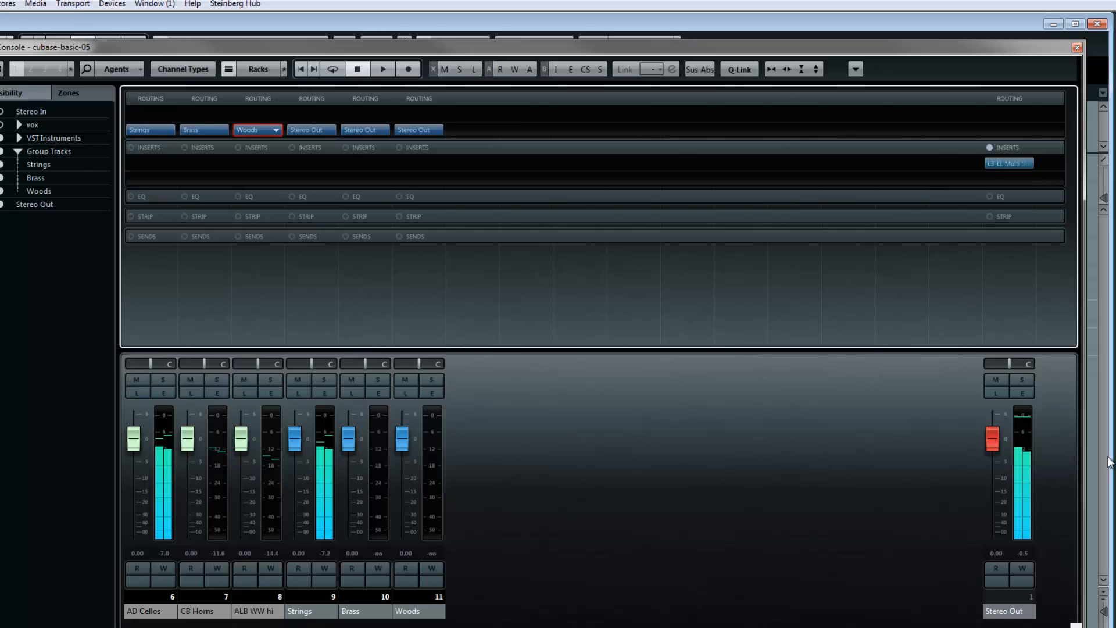
drag(201, 51, 360, 50)
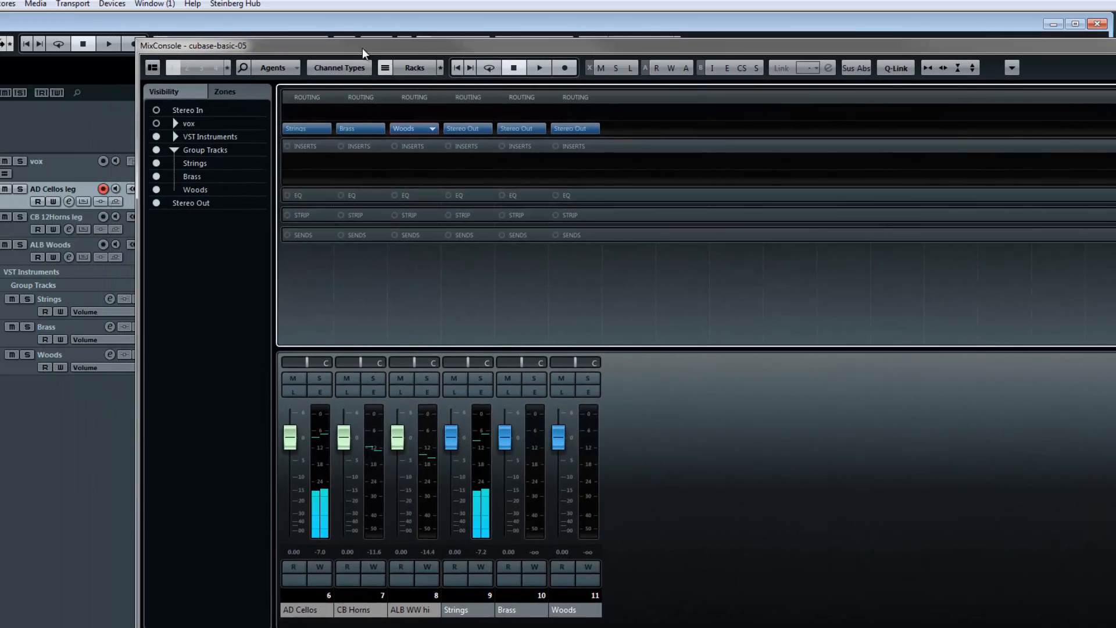
click(8, 226)
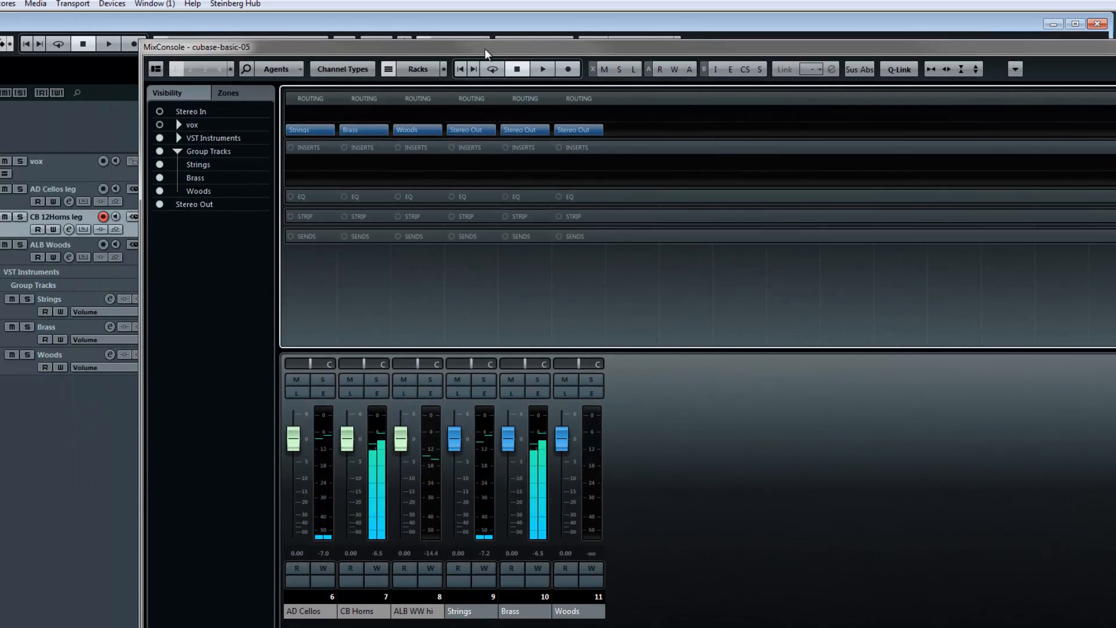
drag(485, 47, 319, 59)
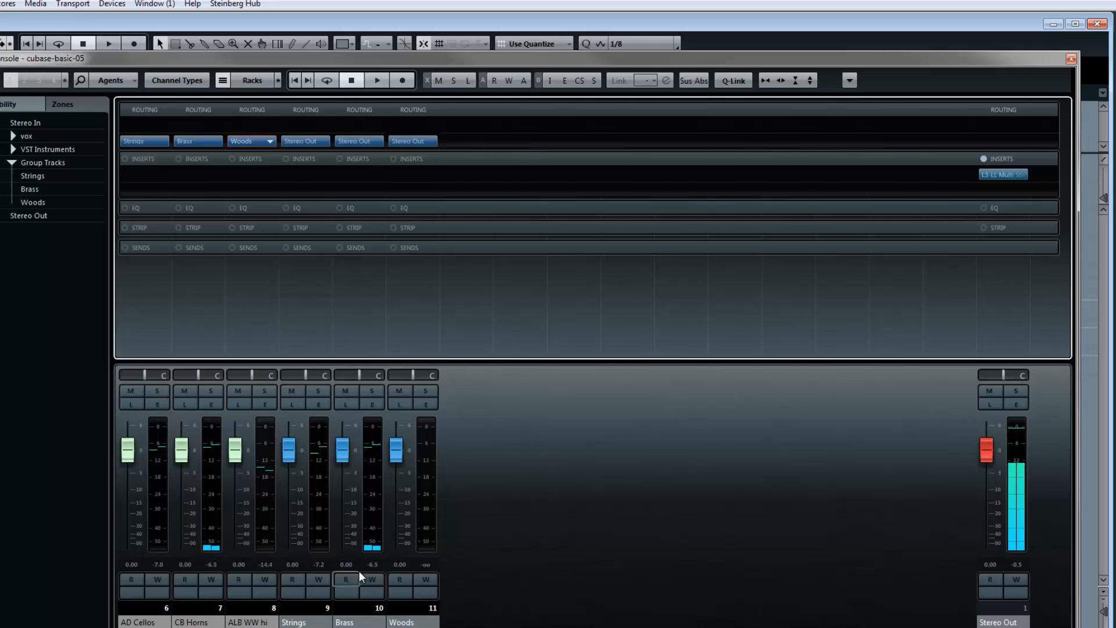
drag(138, 62, 351, 59)
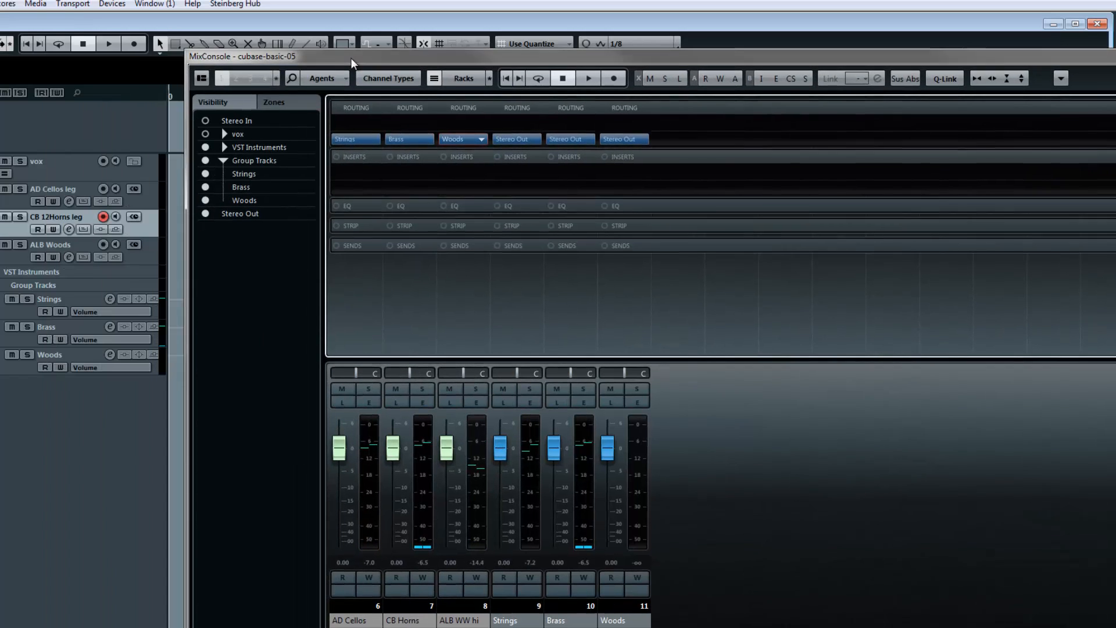
click(16, 260)
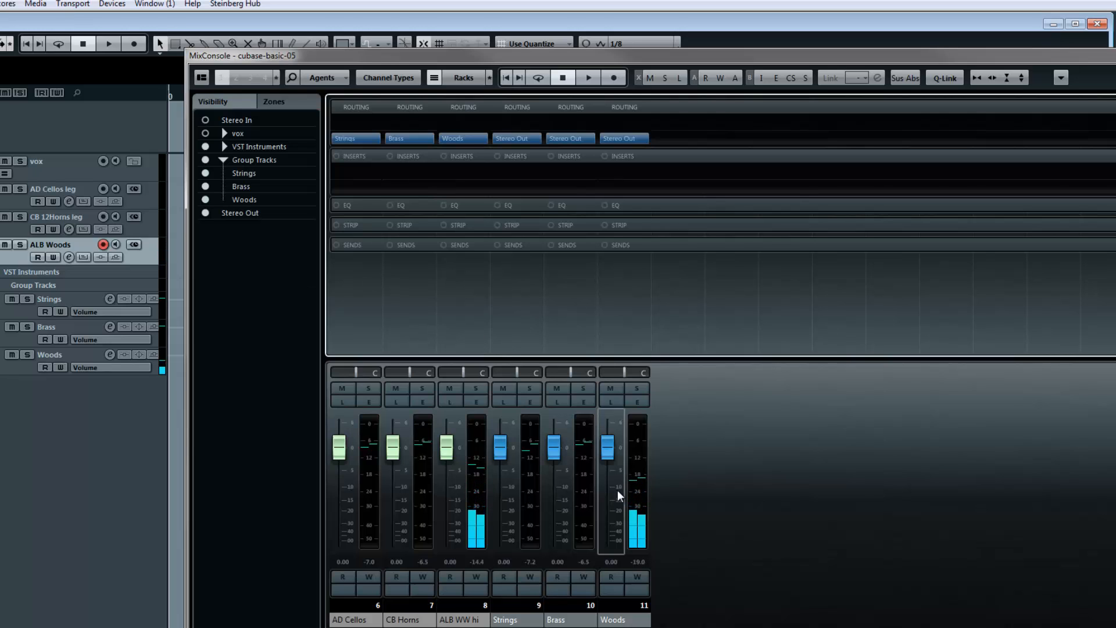
drag(700, 58, 473, 53)
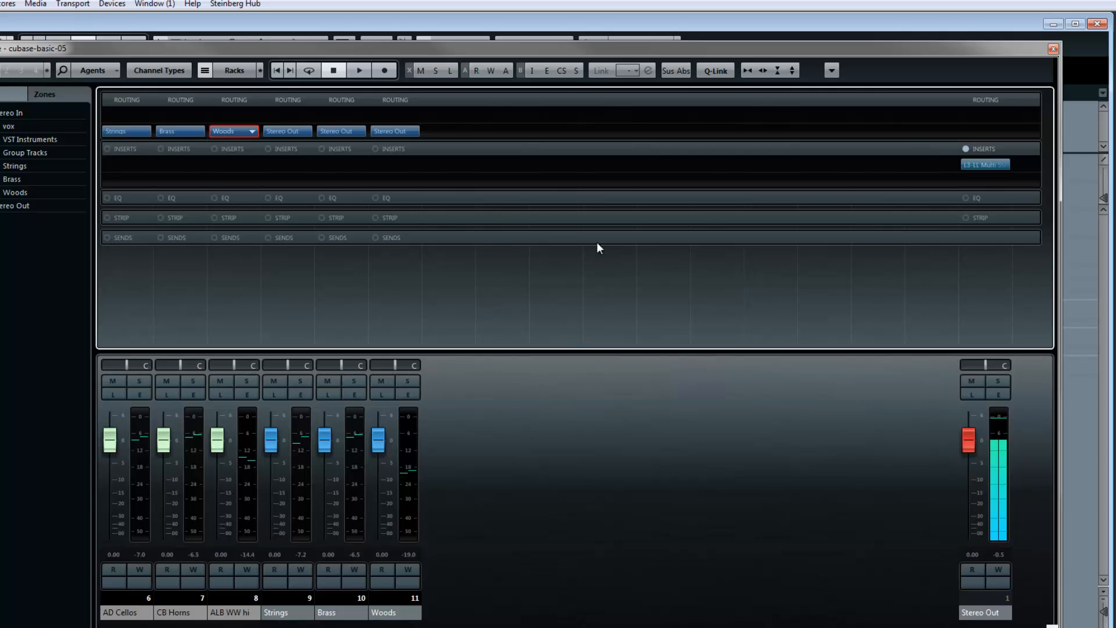
click(1053, 50)
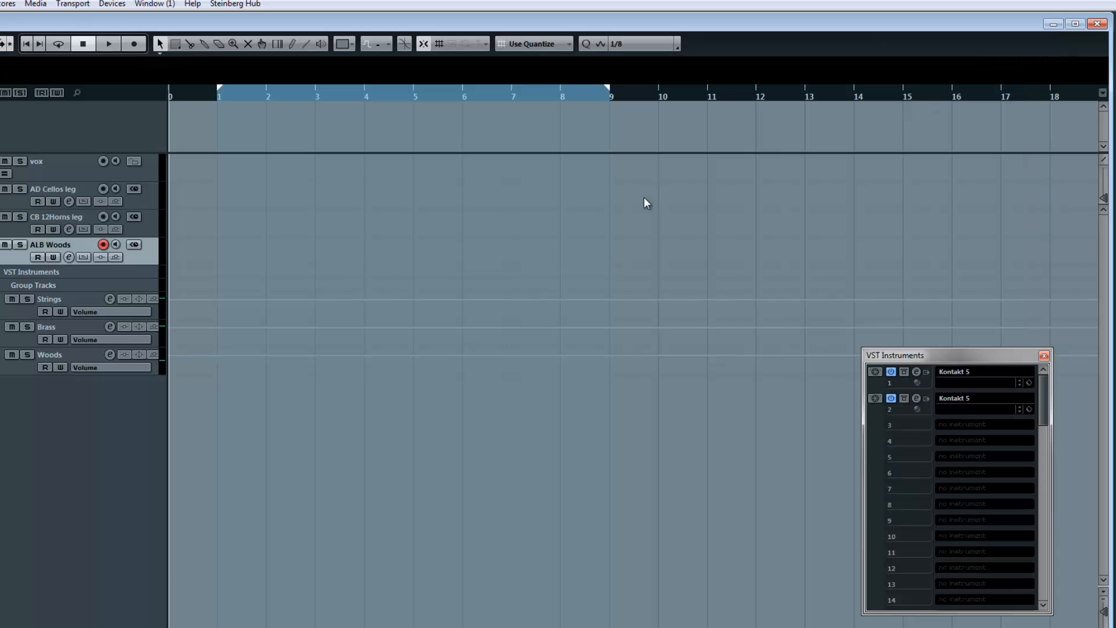
- View the Cinematic Strings instrument list in the first Kontakt 5 instance, and close the instrument window
click(917, 372)
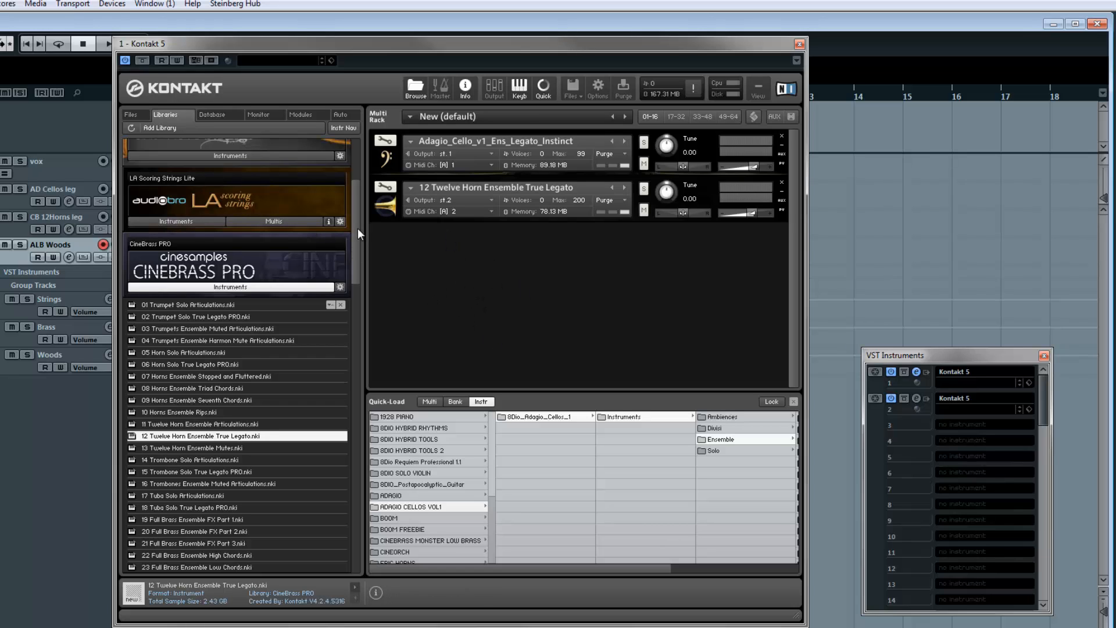
drag(357, 228, 357, 197)
click(179, 271)
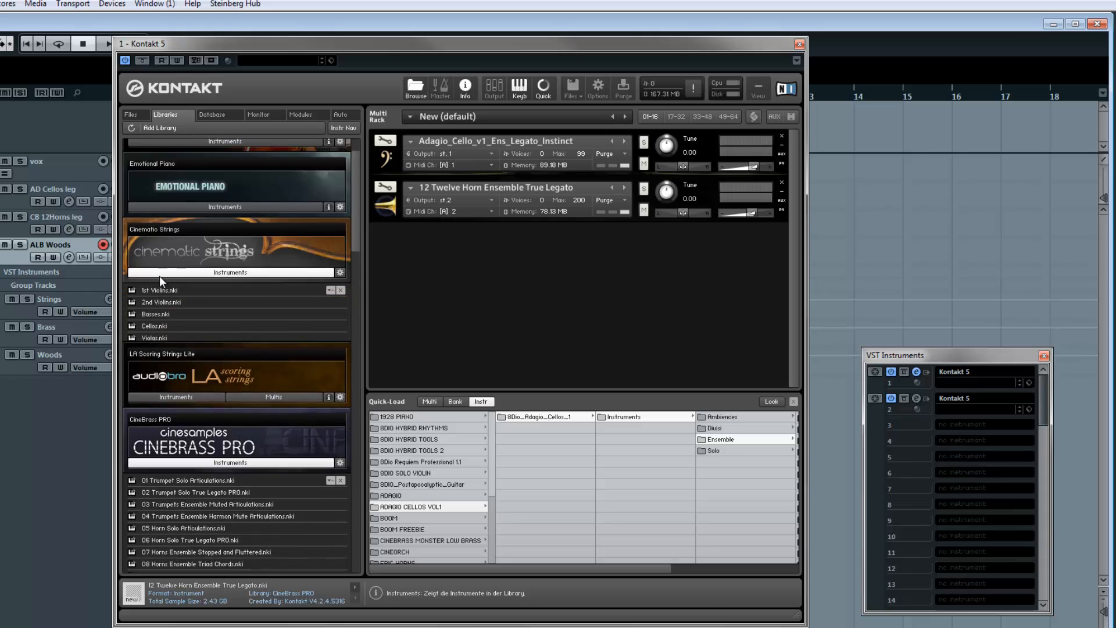
click(192, 271)
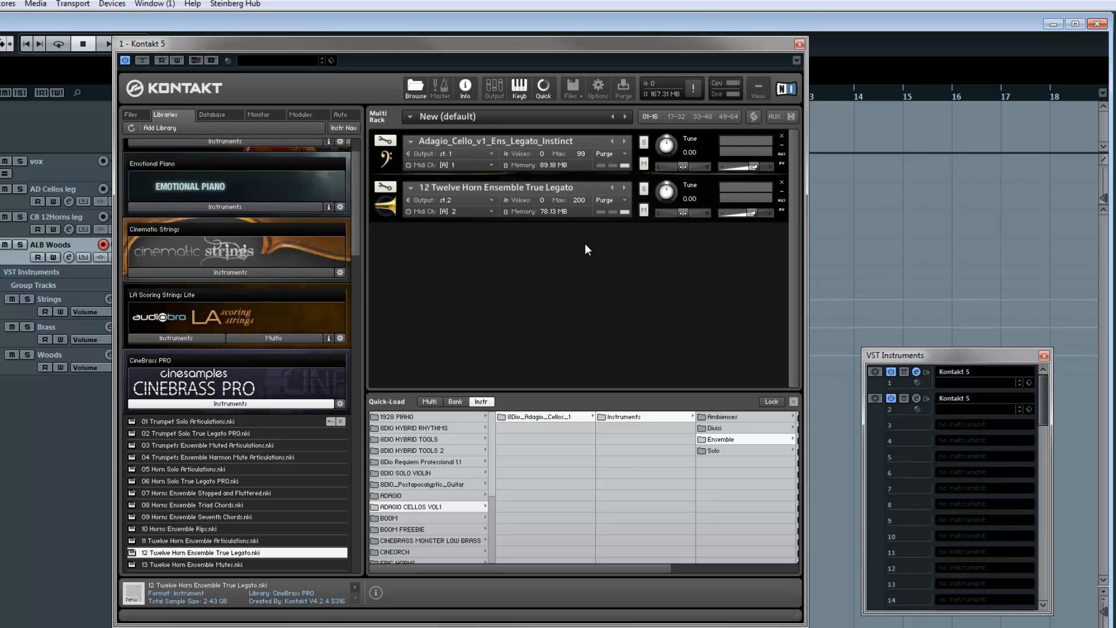
click(800, 44)
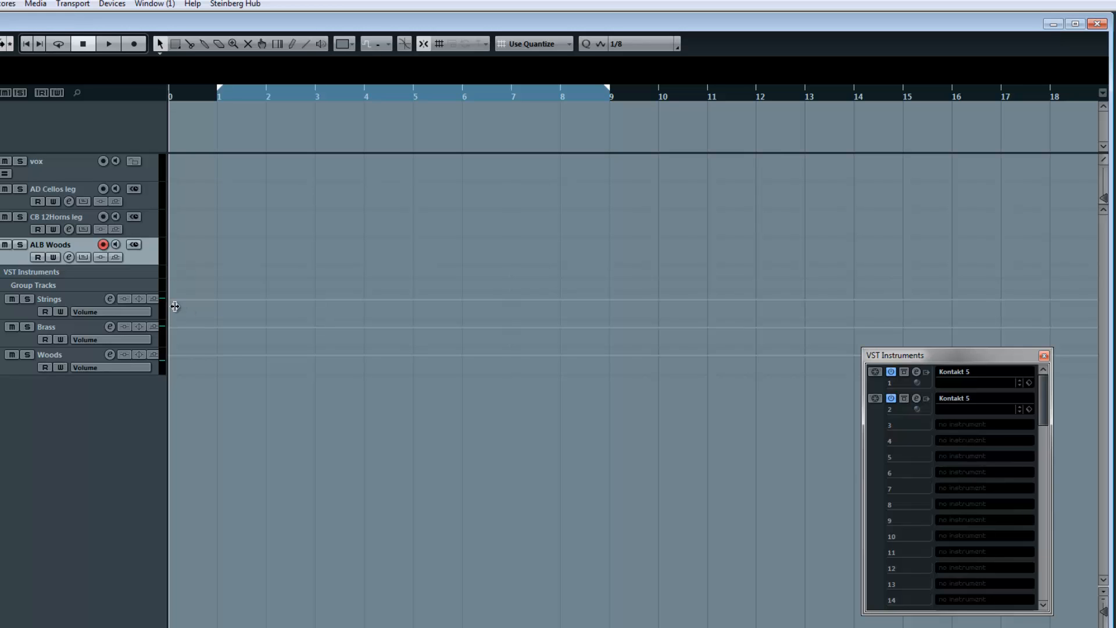
- Add one stereo group channel track below Woods and name it ORCHESTRA
click(24, 368)
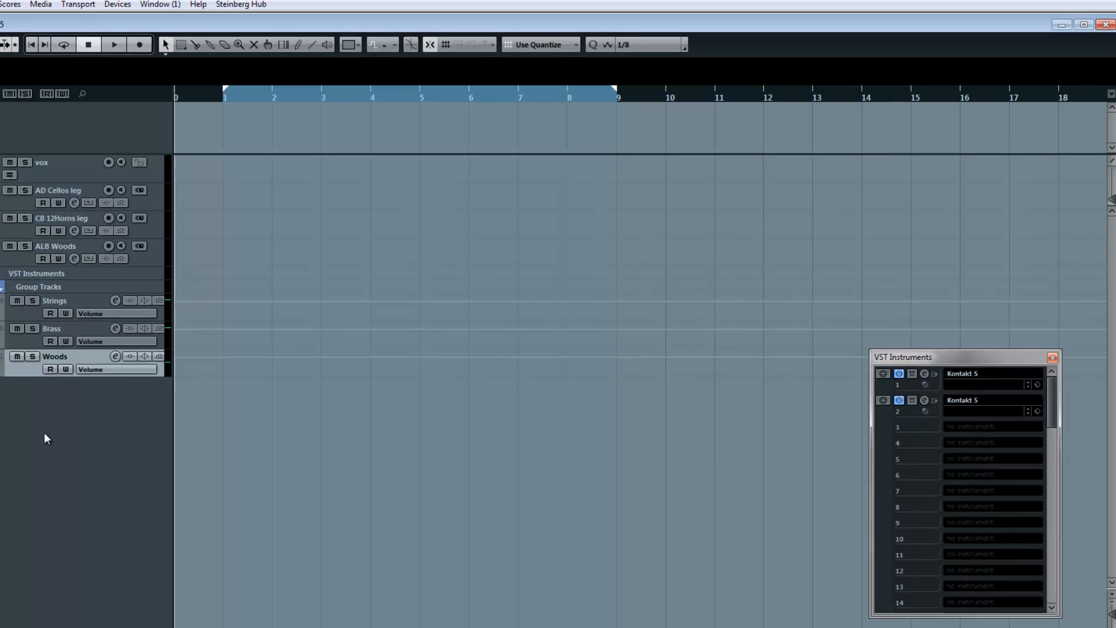
right_click(41, 429)
click(187, 329)
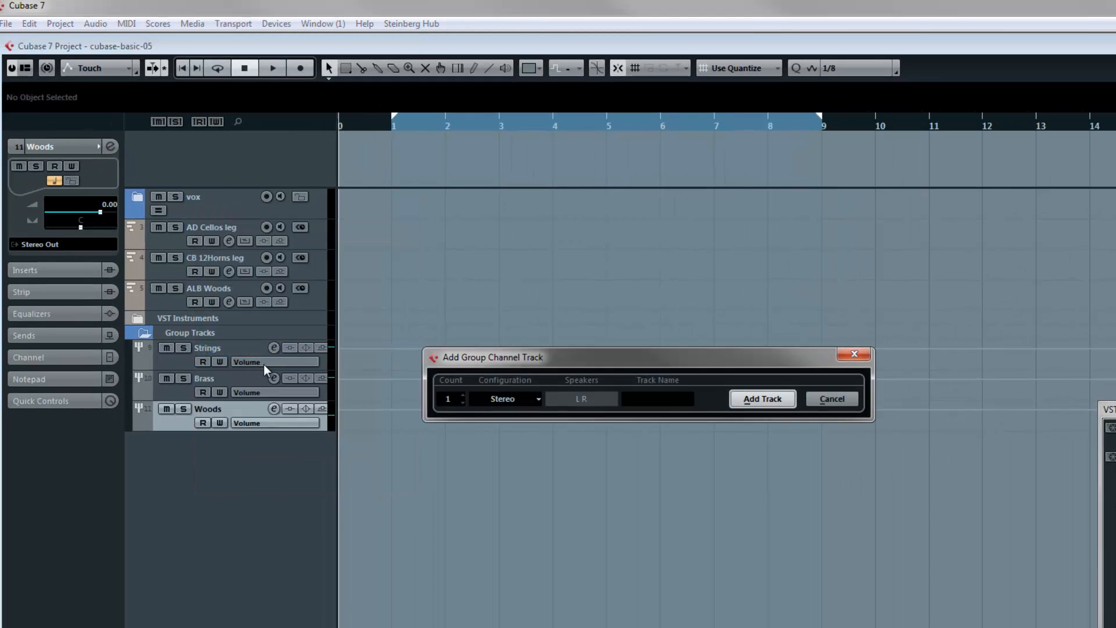
click(759, 400)
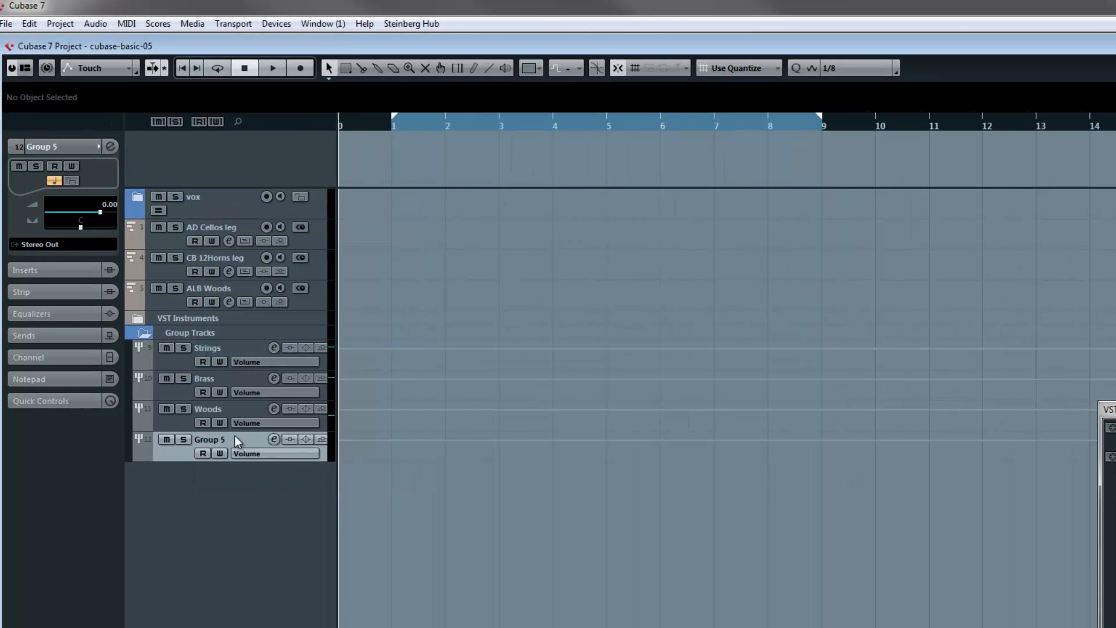
text(ORCHESTRA)
key(Return)
- Open the mixer and route the outputs of the Strings and Brass groups to the ORCHESTRA group
key(F3)
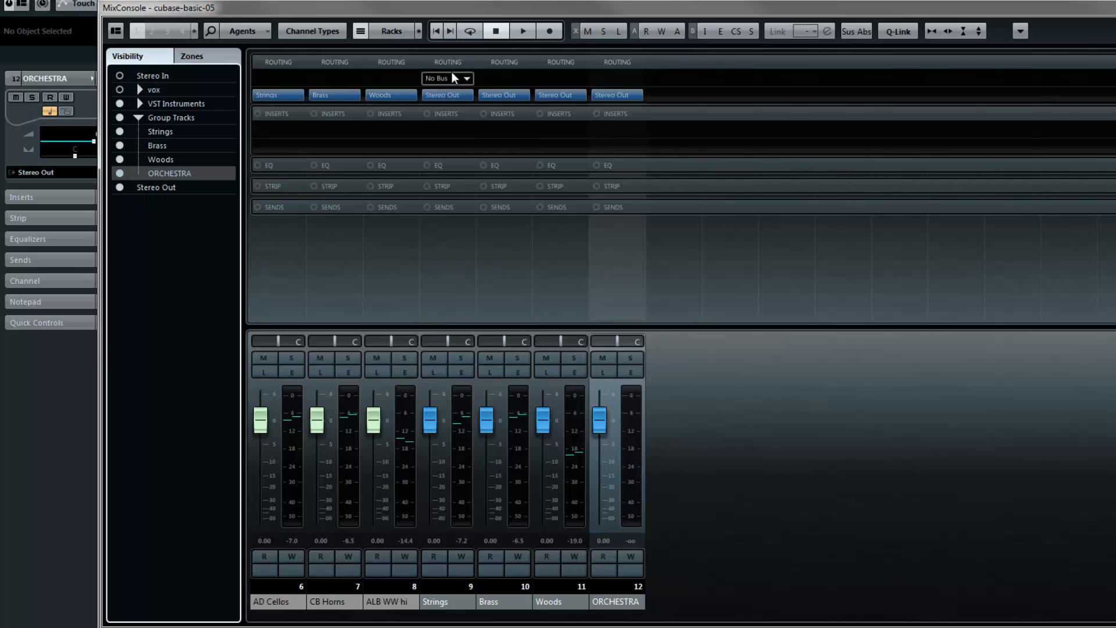
click(464, 96)
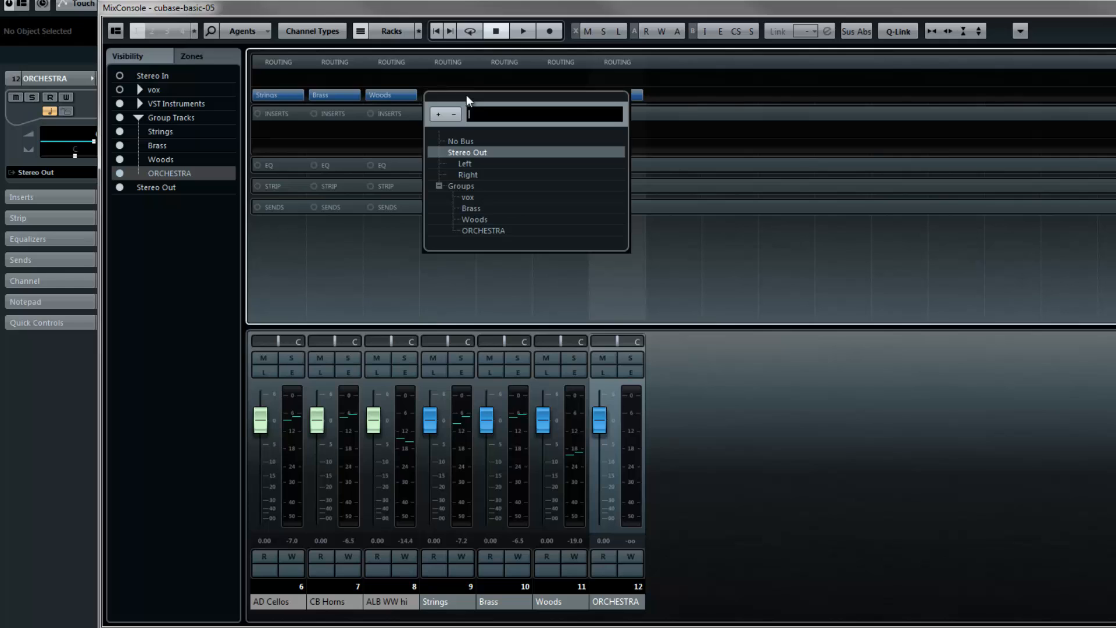
click(479, 231)
click(520, 114)
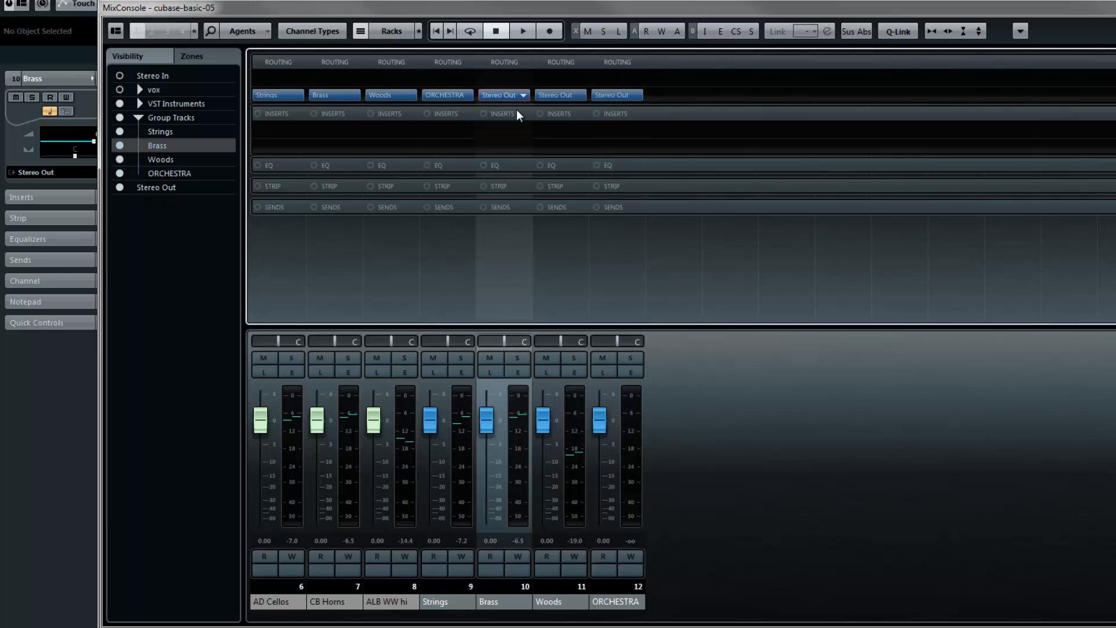
click(520, 96)
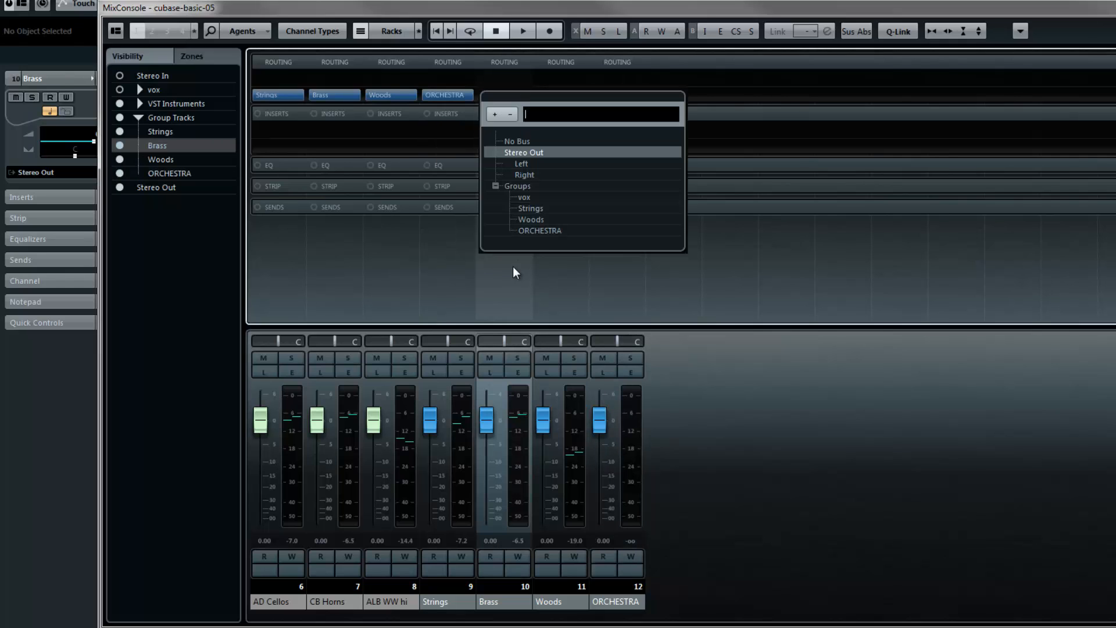
click(535, 231)
- Select the Strings, Brass and Woods groups together and try to route all their outputs to the ORCHESTRA group at once
click(471, 497)
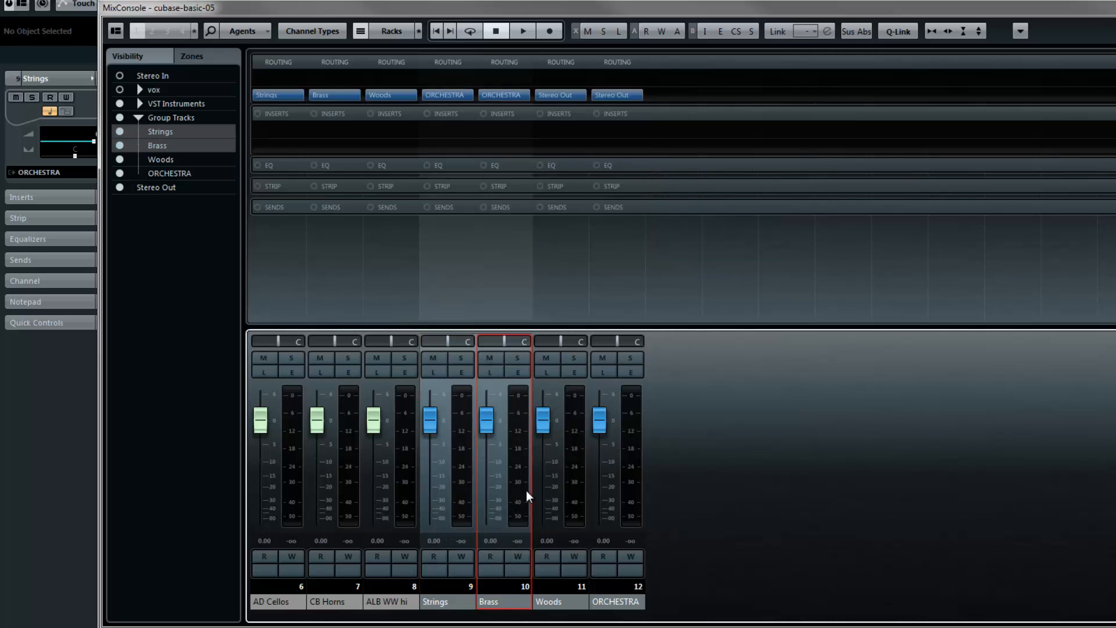
click(568, 488)
mouse_move(581, 135)
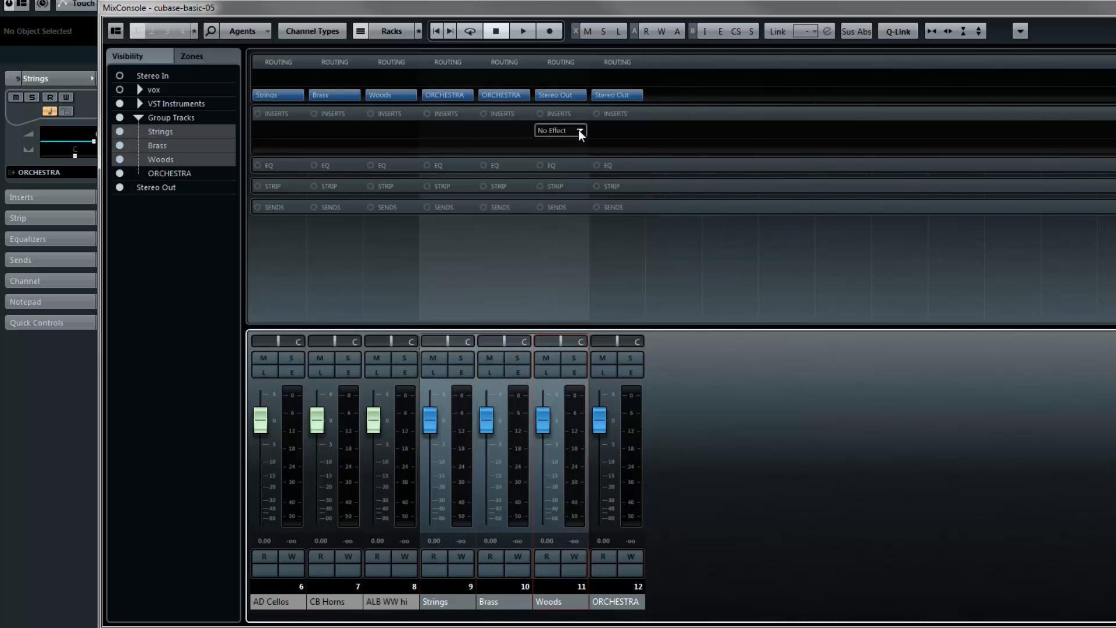
click(469, 96)
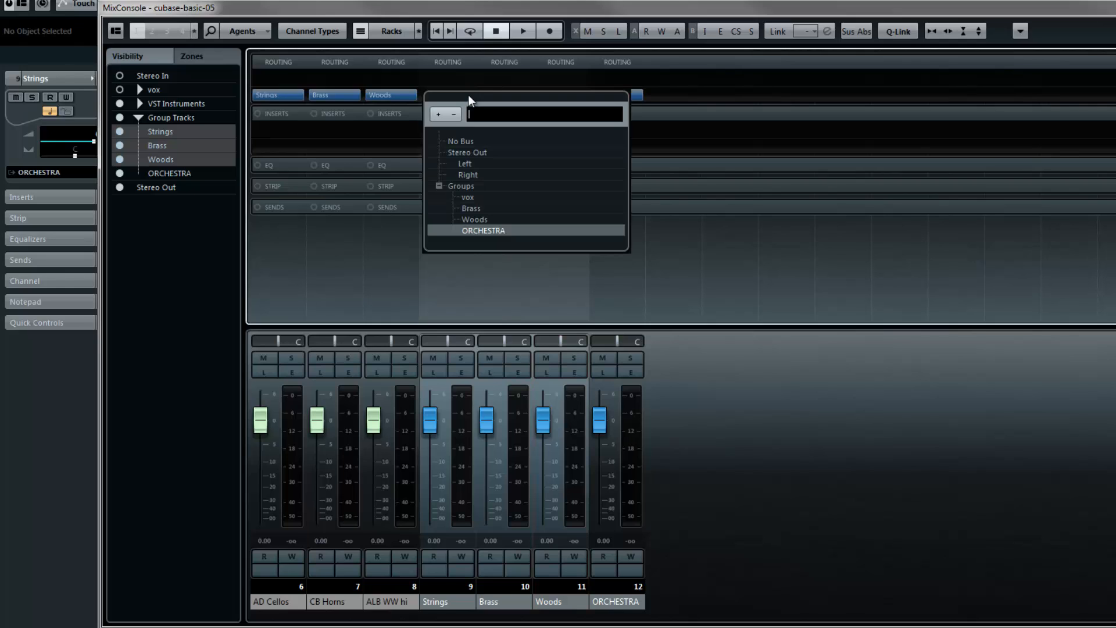
click(490, 232)
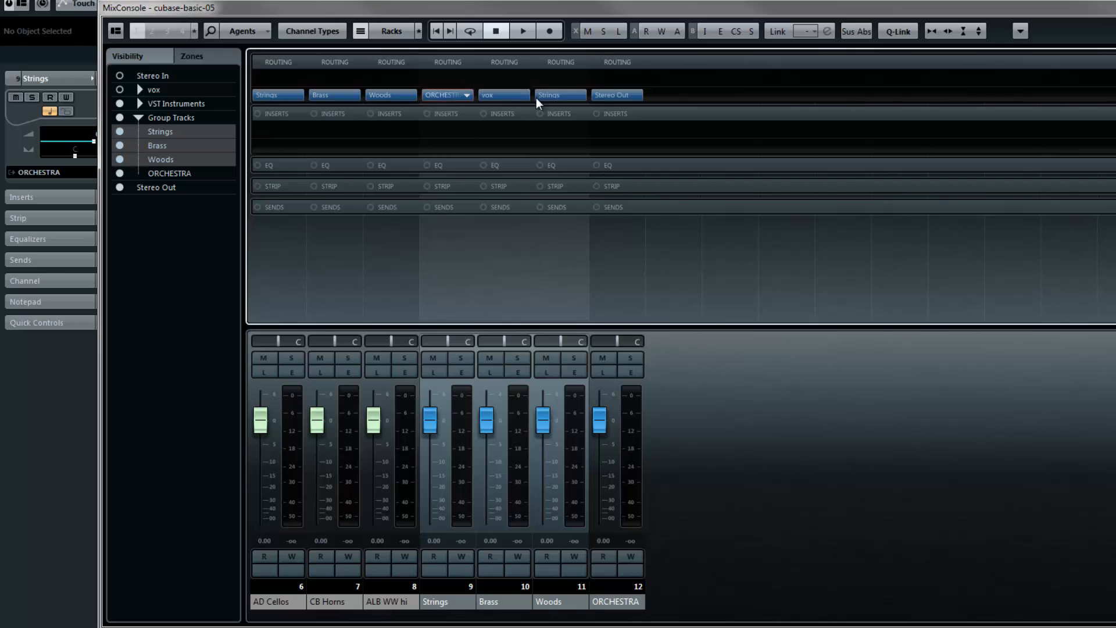
click(469, 98)
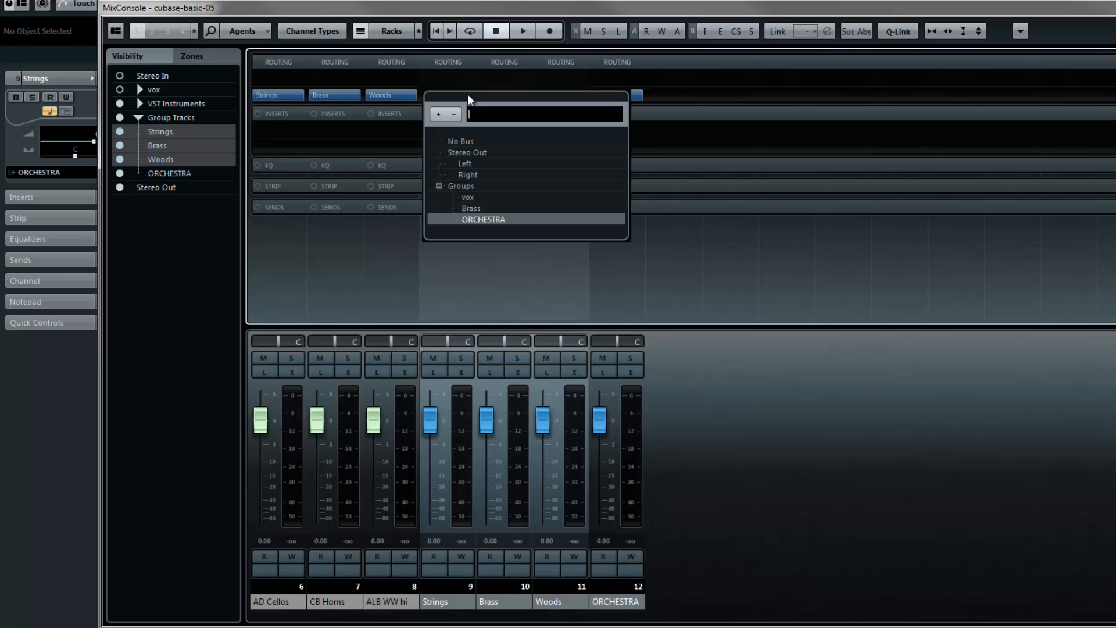
click(762, 187)
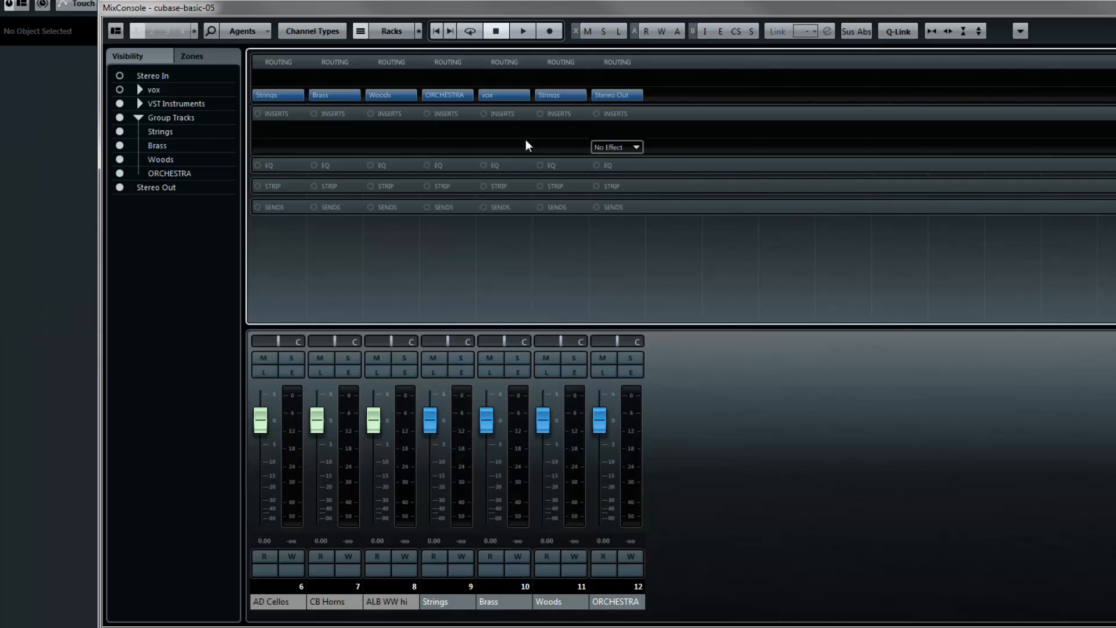
- Route the outputs of the Strings, Brass and Woods groups to the ORCHESTRA group one by one
click(464, 99)
click(464, 102)
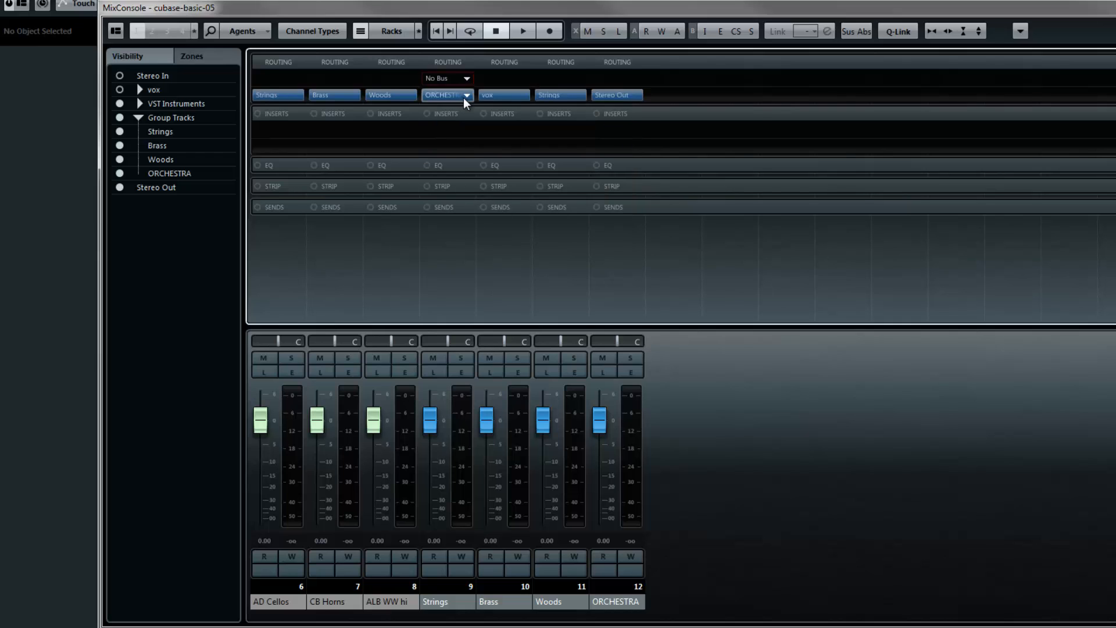
click(464, 100)
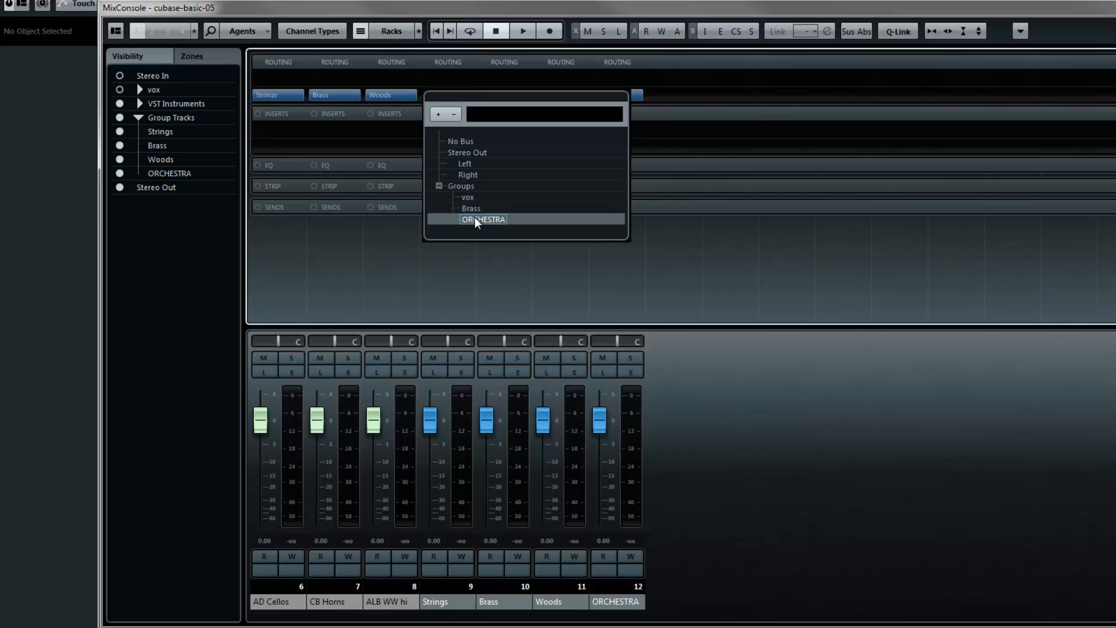
click(475, 220)
click(469, 100)
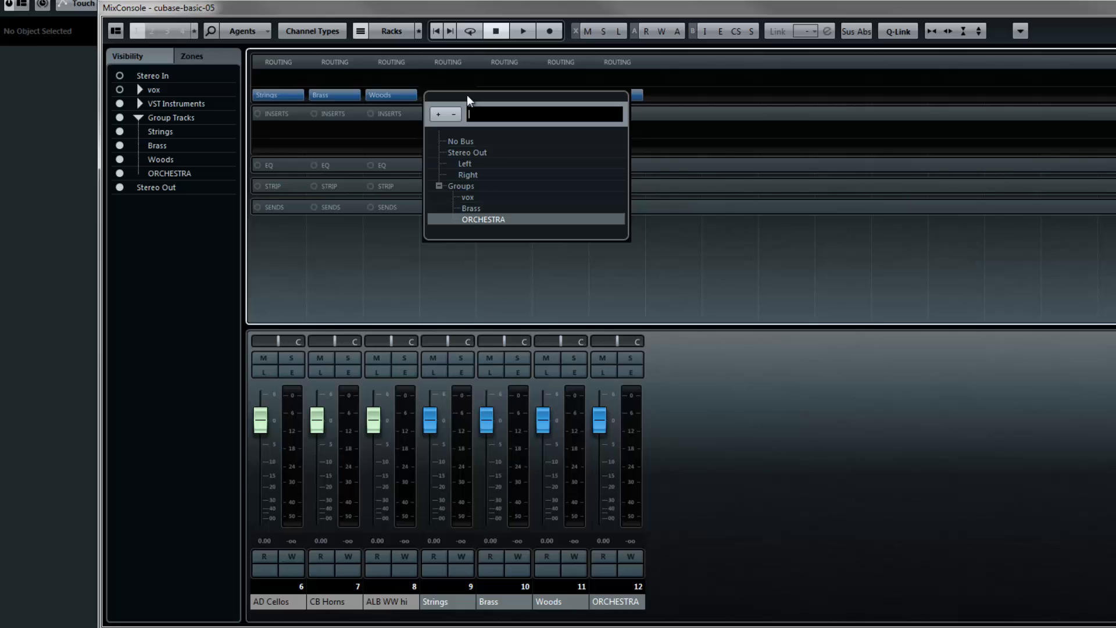
click(474, 220)
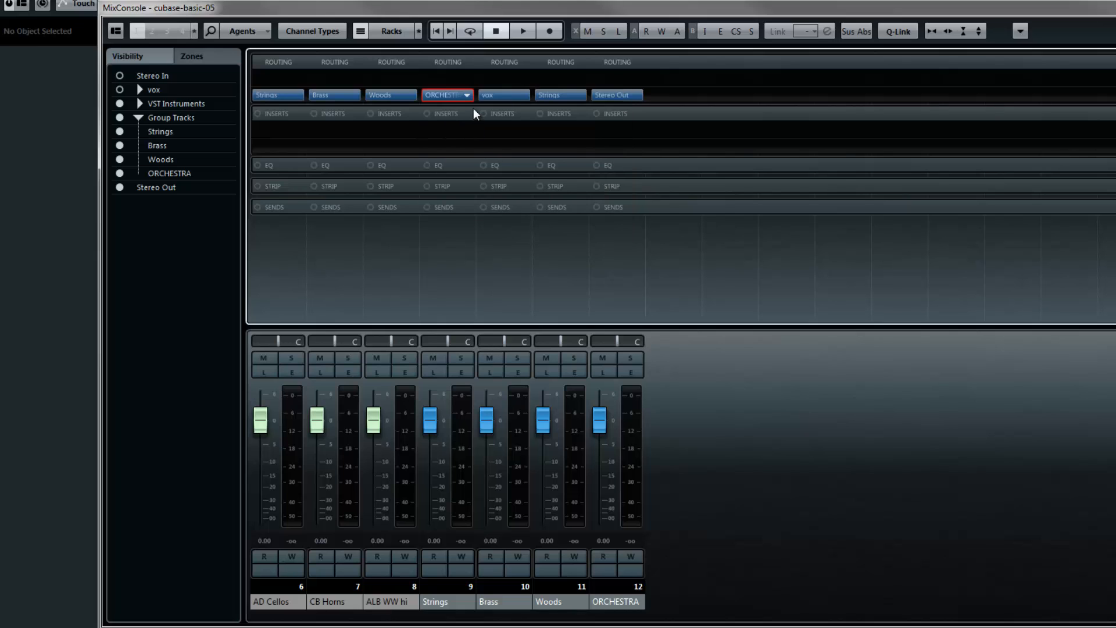
click(524, 98)
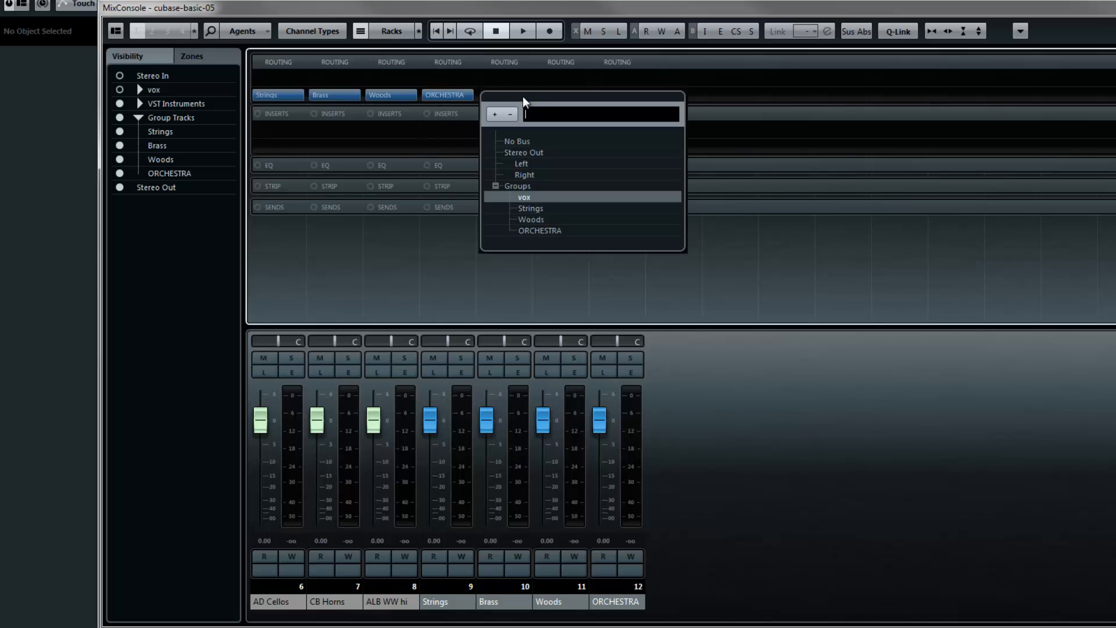
click(529, 231)
click(584, 95)
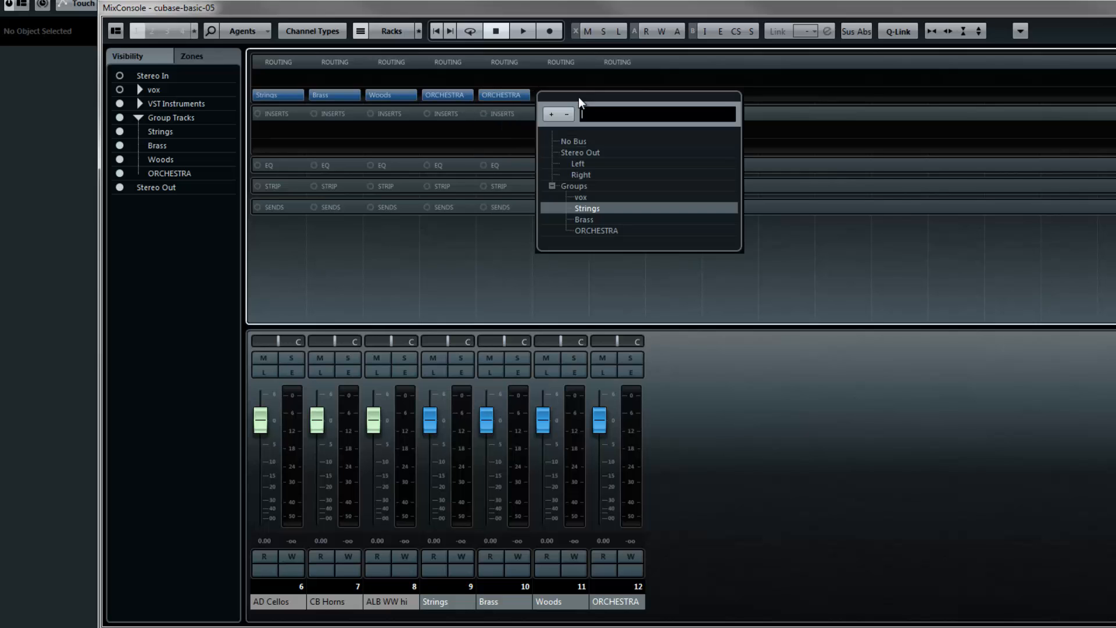
click(596, 230)
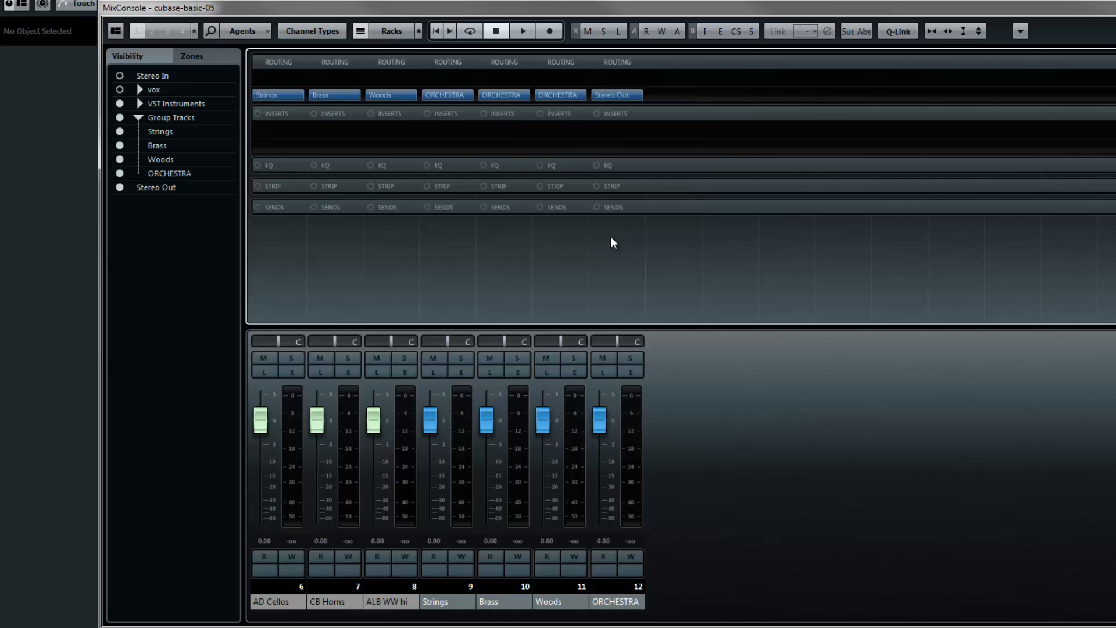
- Select the AD Cellos leg track for playing, and load ValhallaRoom_x64 in the first insert slot of the ORCHESTRA group
drag(488, 7, 695, 9)
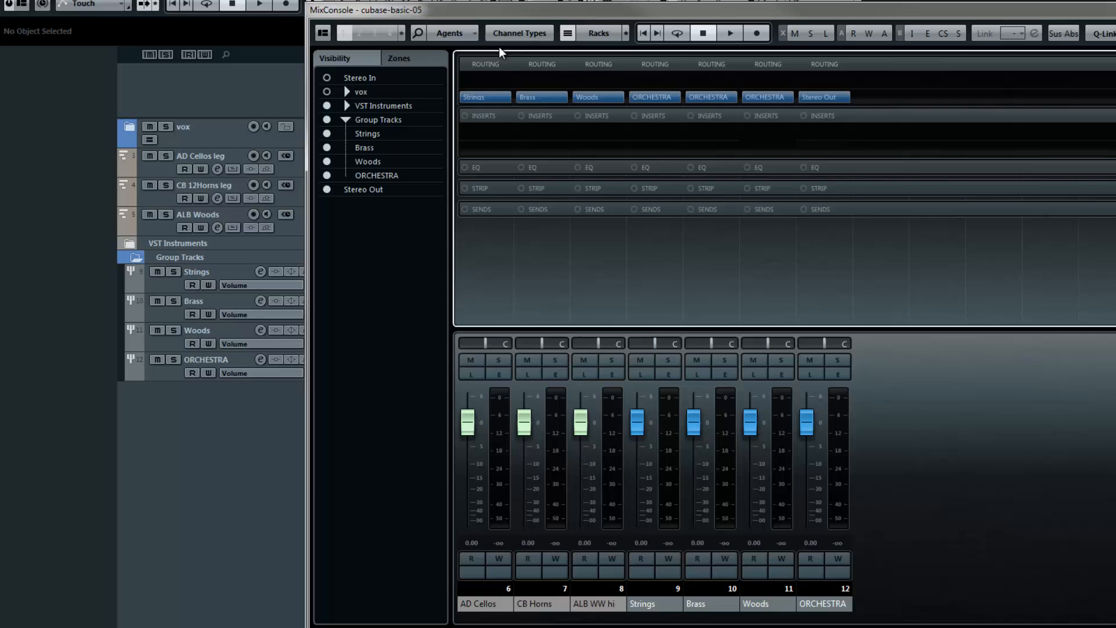
click(163, 172)
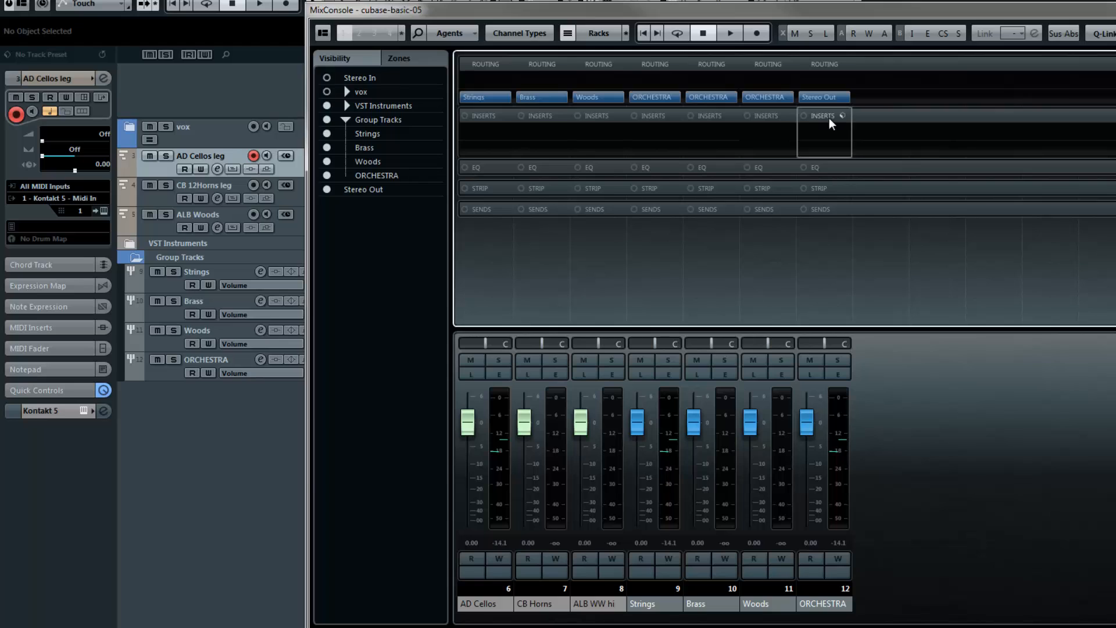
click(843, 133)
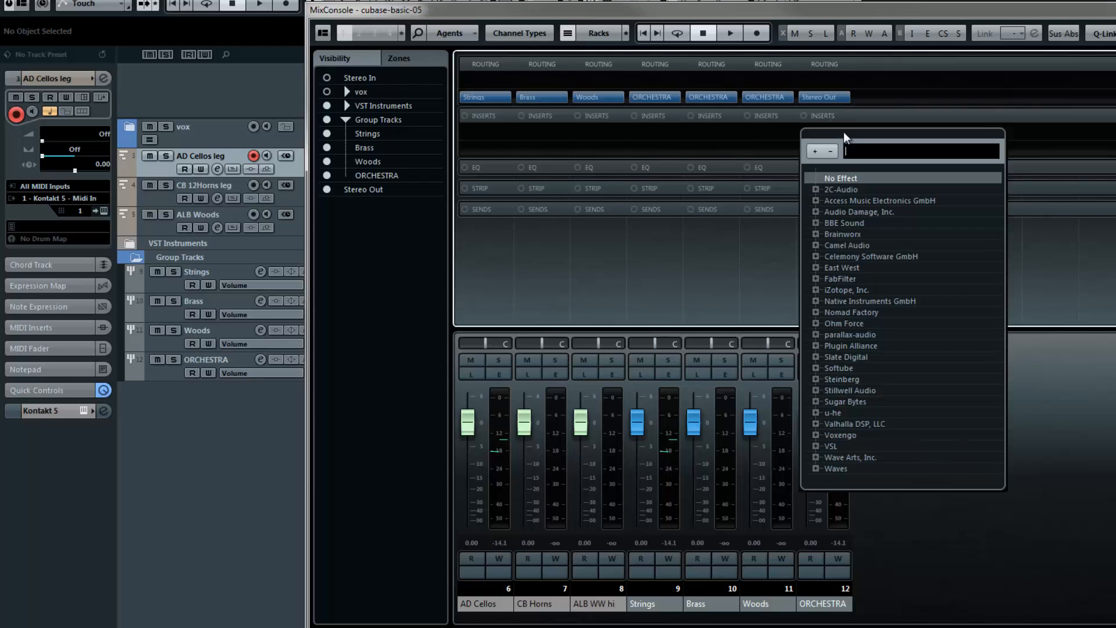
text(val)
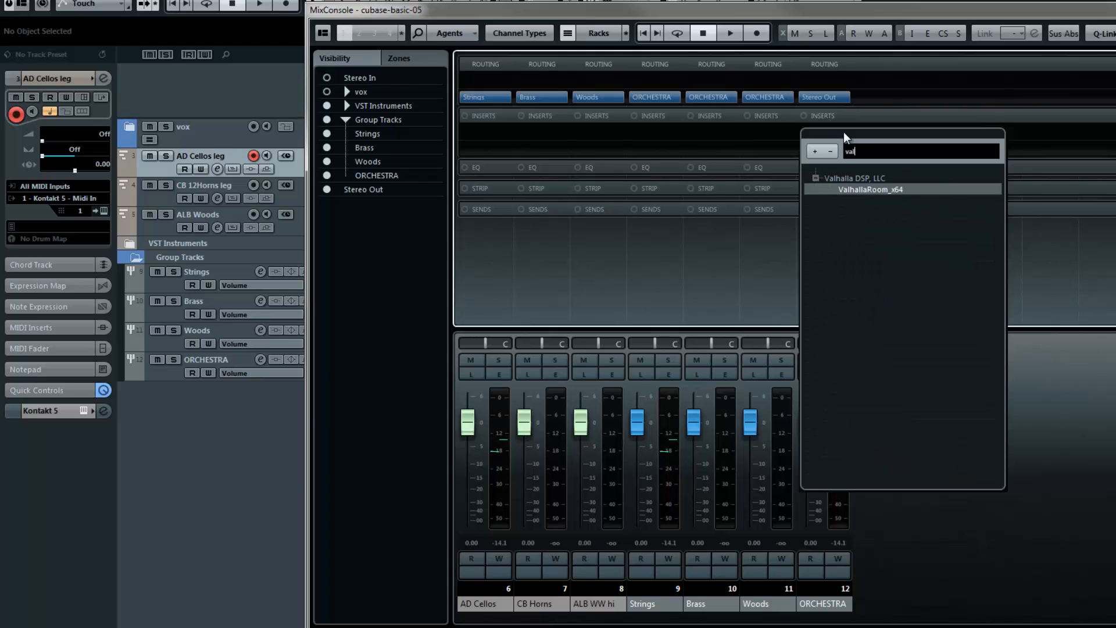
click(878, 193)
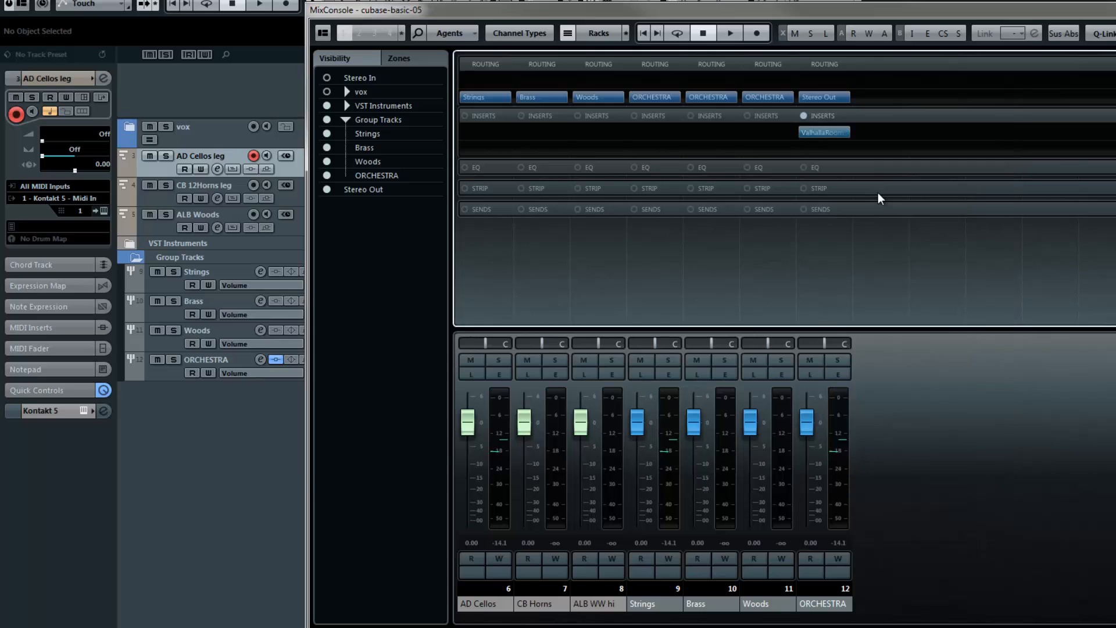
- Open the ValhallaRoom reverb, load its AlbertHallD preset and set the mix to 14.3 %
click(832, 136)
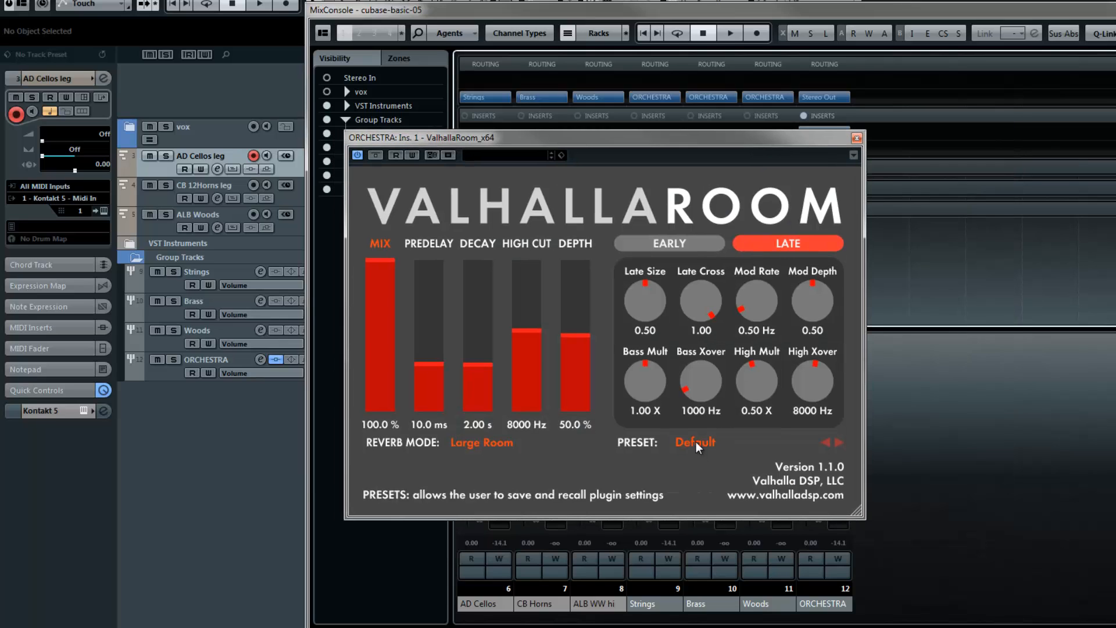
click(696, 441)
mouse_move(700, 317)
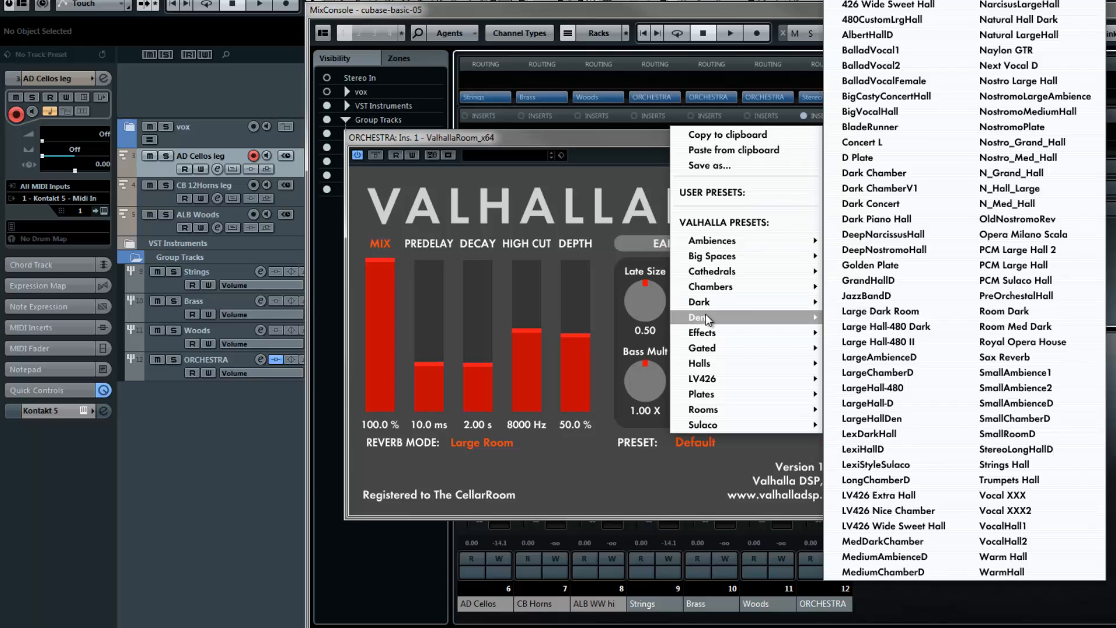
click(869, 35)
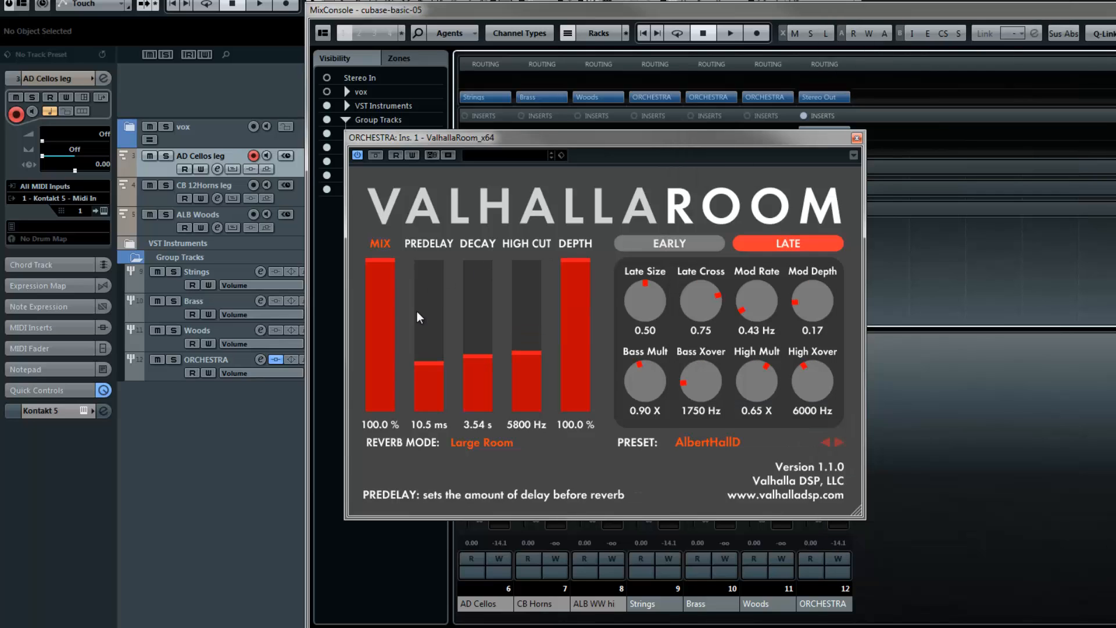
drag(381, 263, 382, 401)
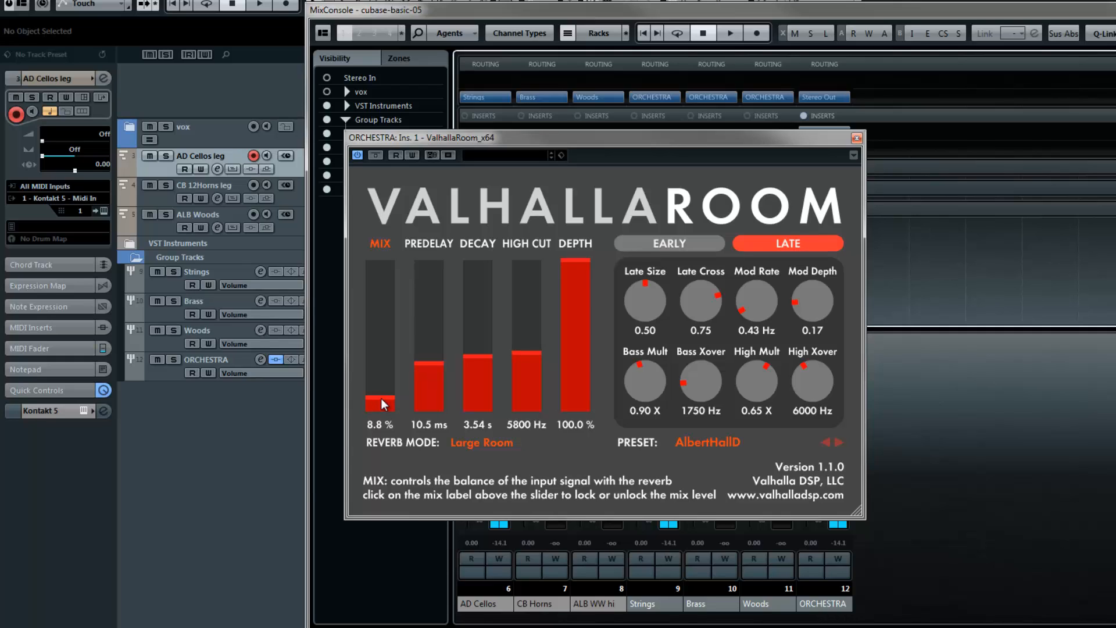
drag(381, 389, 389, 399)
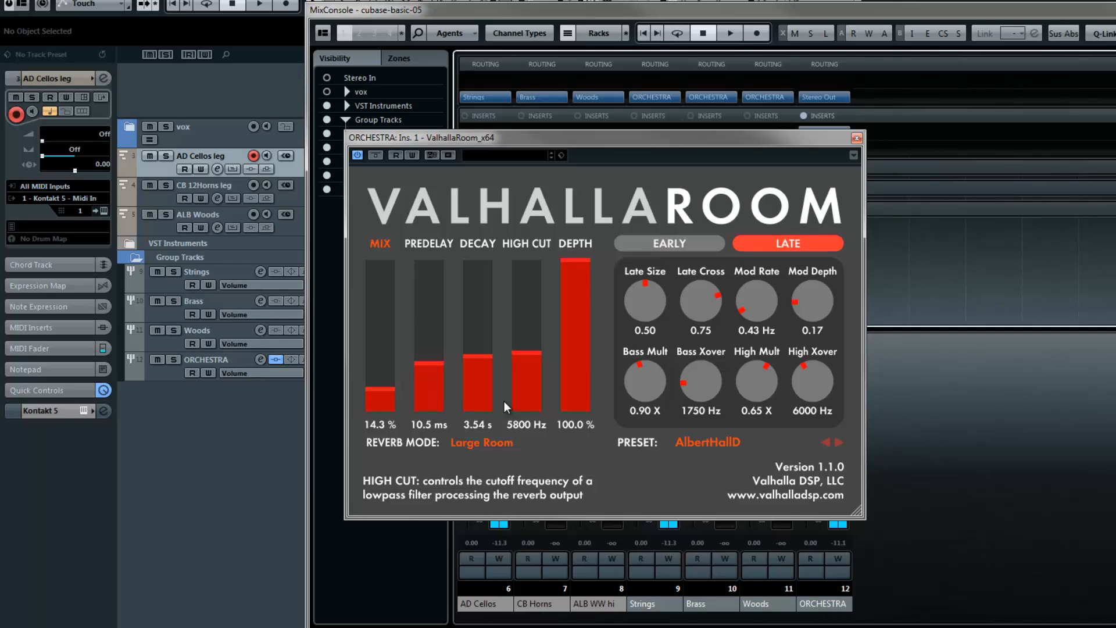
- Select the CB 12Horns leg track to audition it through the reverb, and close the reverb and mixer windows
key(Down)
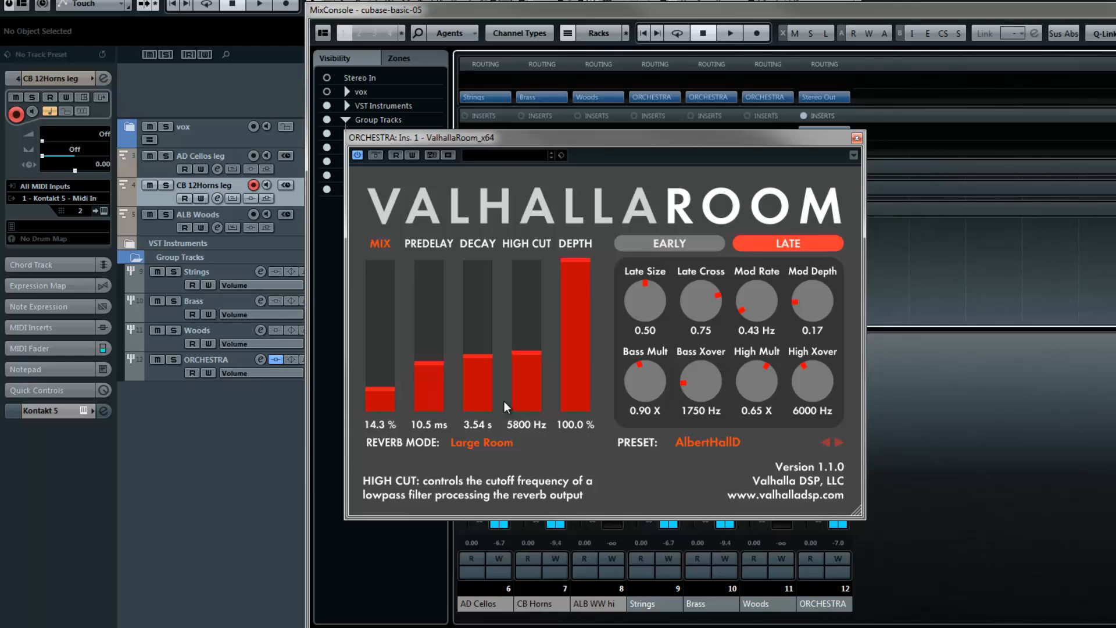
click(856, 138)
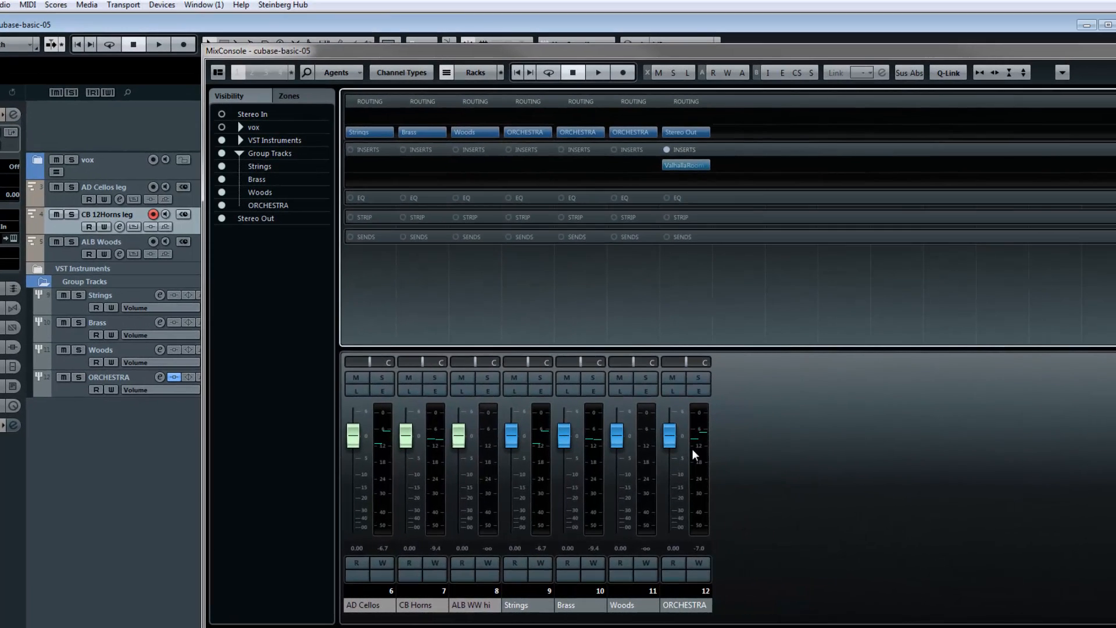
drag(793, 51, 571, 34)
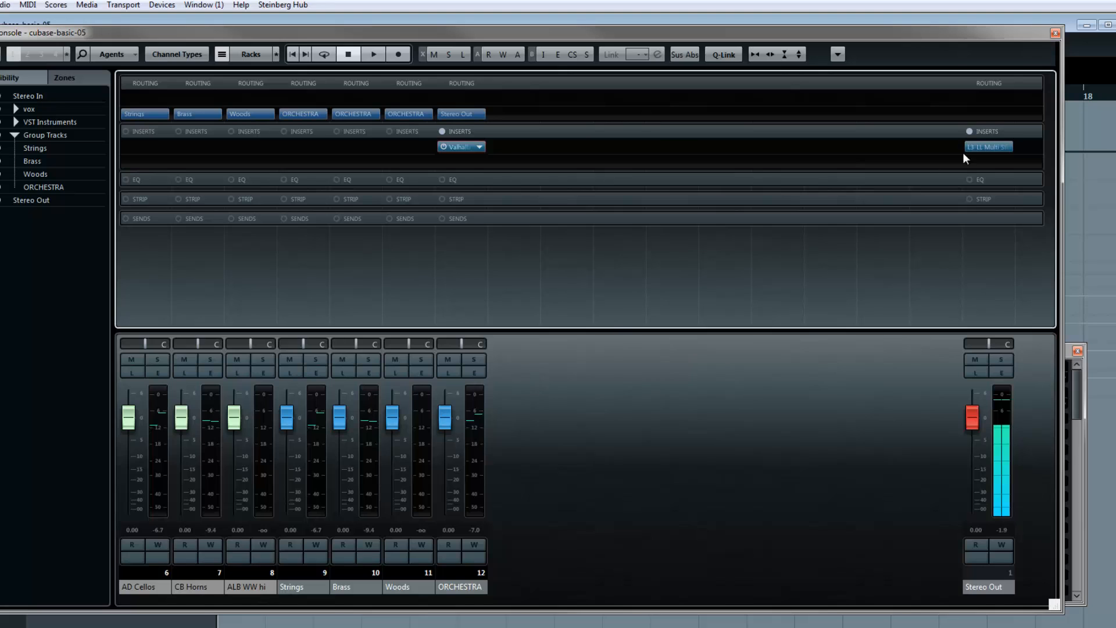
click(1056, 33)
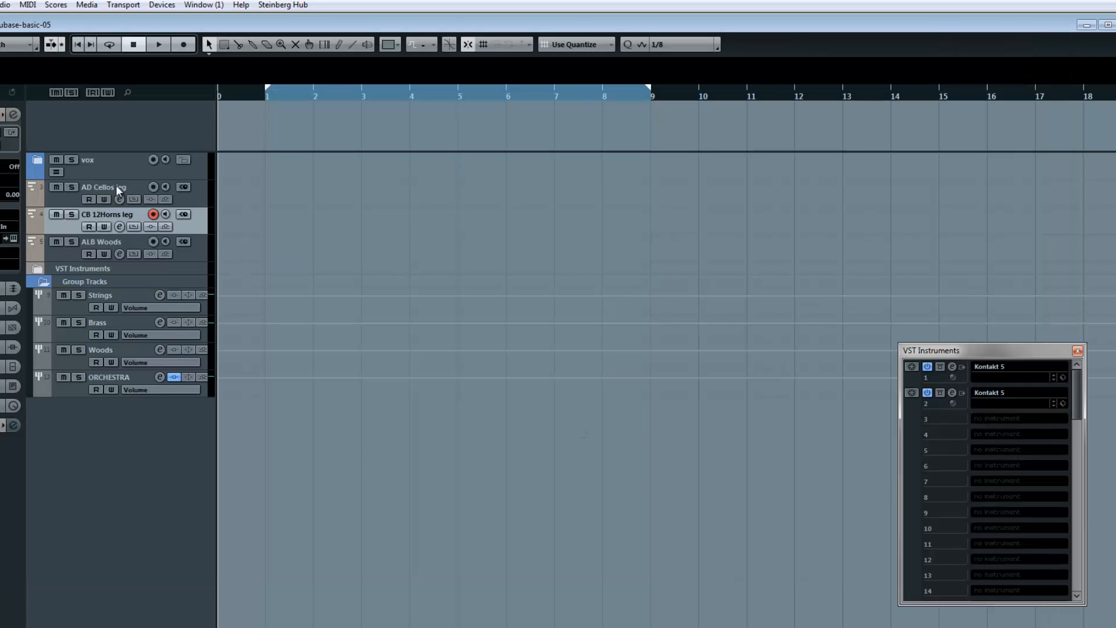
- Select the record-enabled AD Cellos leg track, move the playhead between the two locators and leave it at the left locator
click(67, 197)
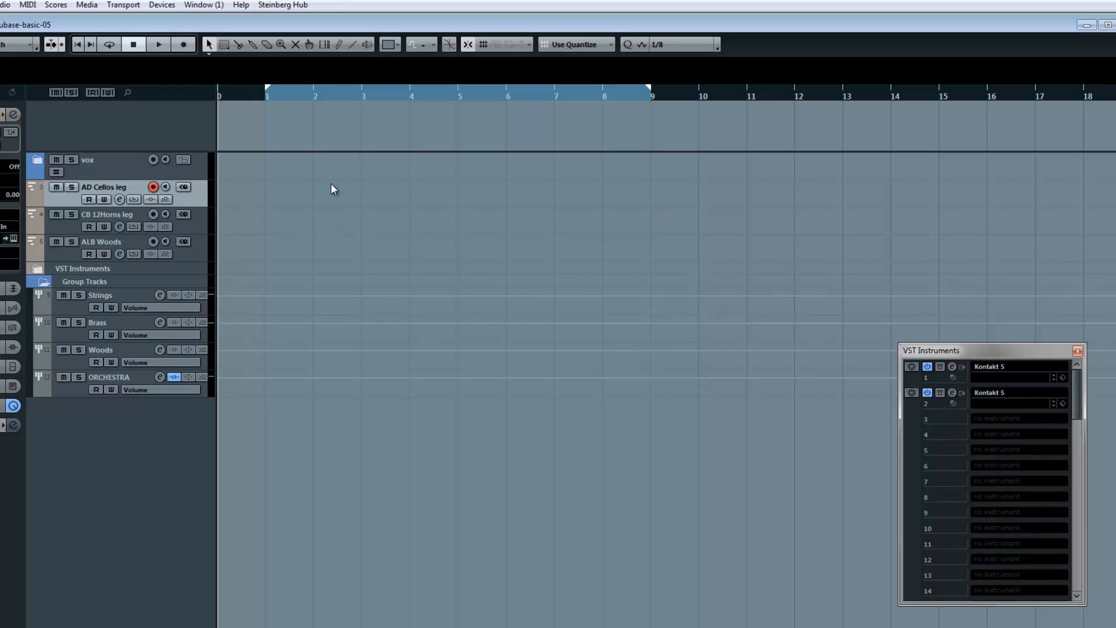
key(KP_1)
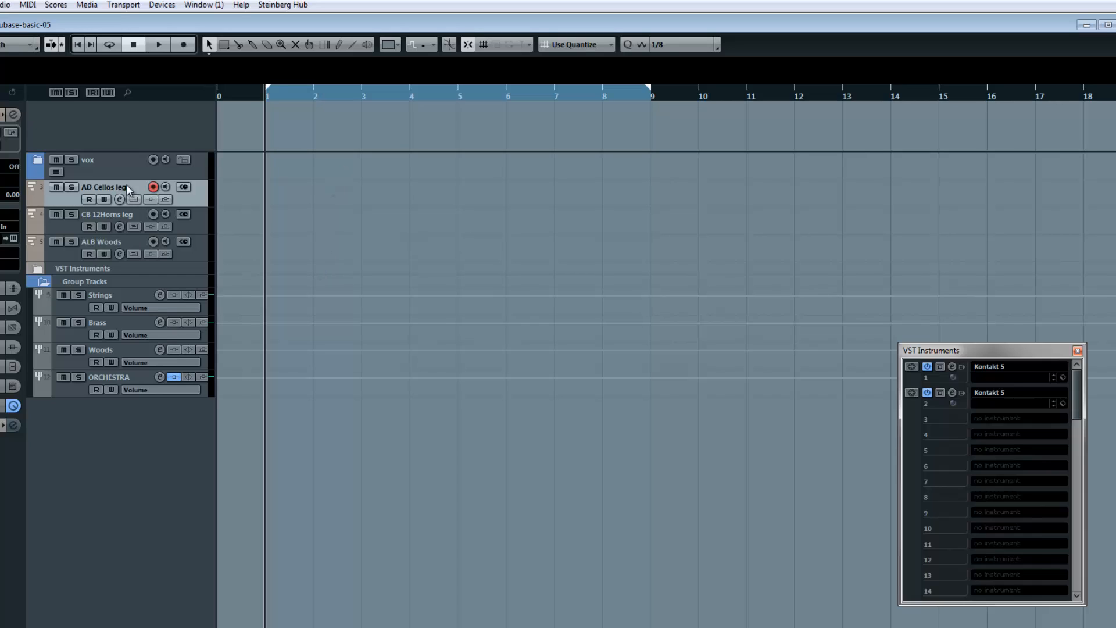
click(153, 187)
click(153, 188)
key(KP_2)
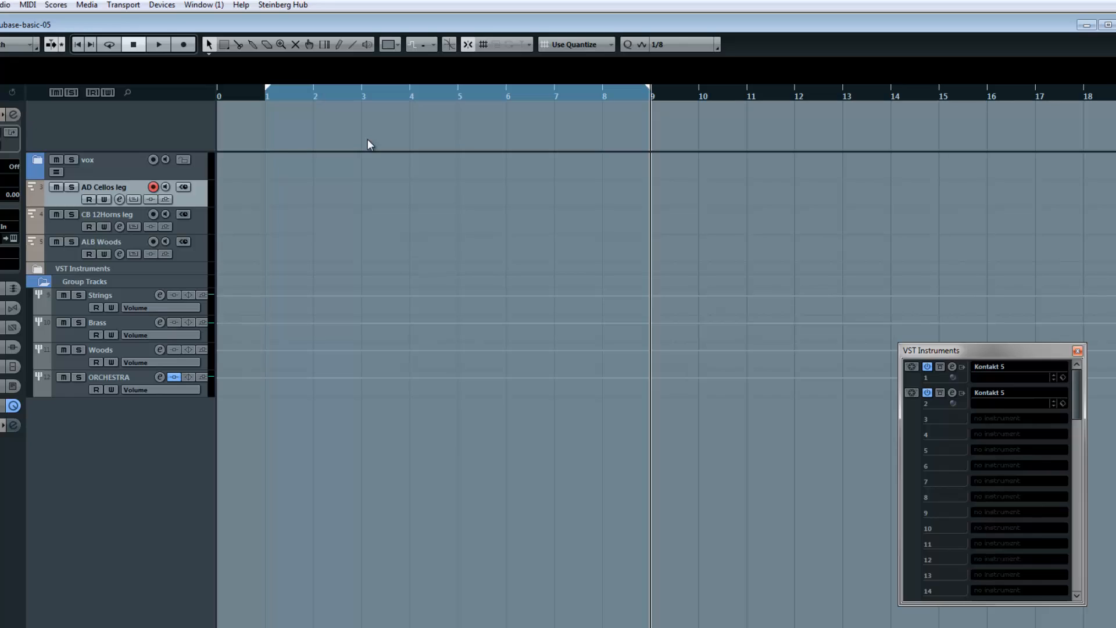
key(KP_1)
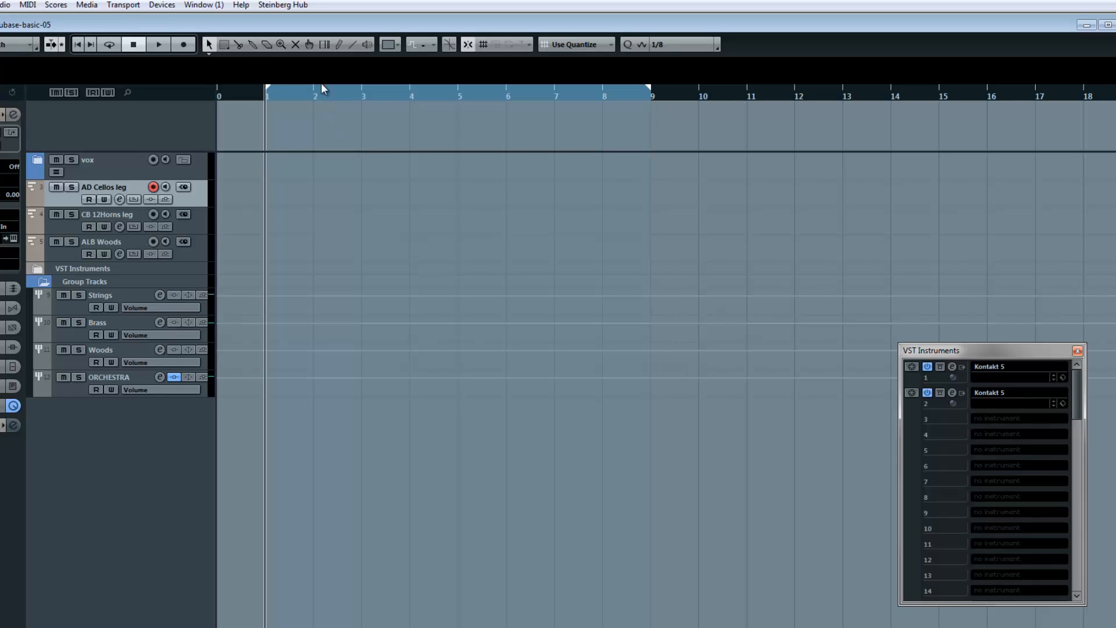
- Set the left locator to bar 2 and the right locator to bar 8
drag(263, 86, 321, 90)
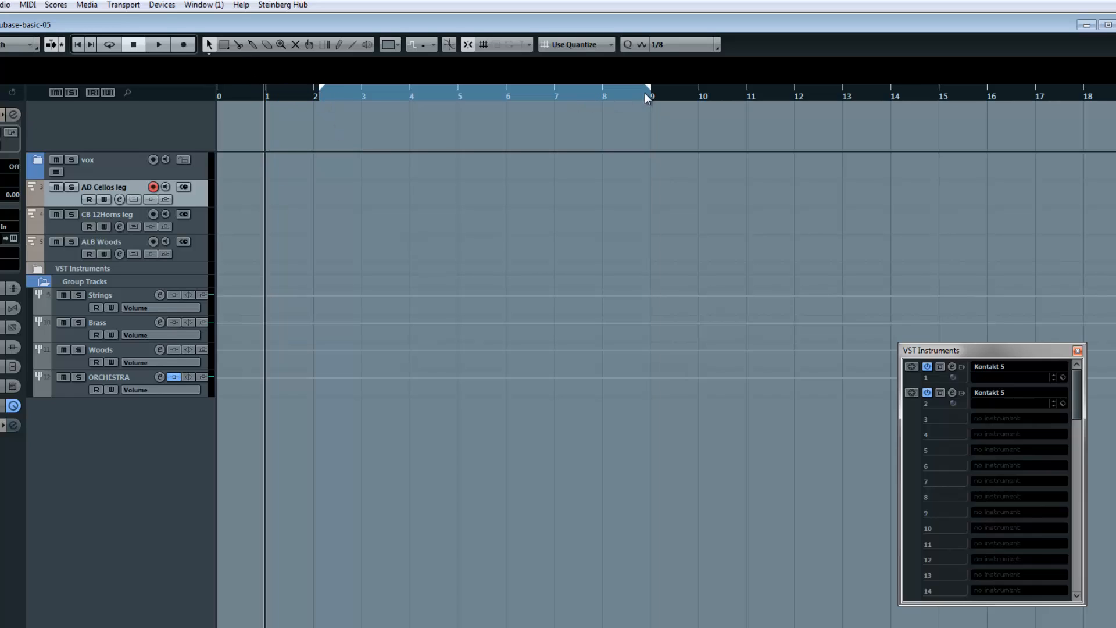
drag(647, 93, 601, 93)
drag(321, 94, 317, 99)
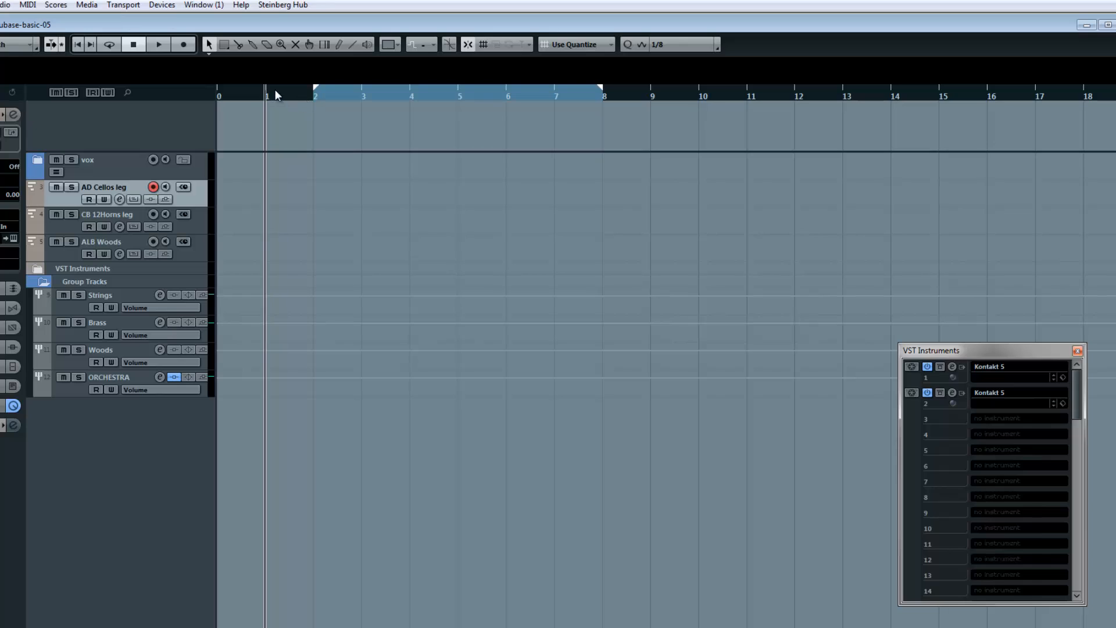
ctrl+click(276, 90)
ctrl+click(322, 90)
- Set the quantize value to 1/1, and step the left locator through whole bars up to bar 4 and back to bar 2
click(675, 44)
click(686, 64)
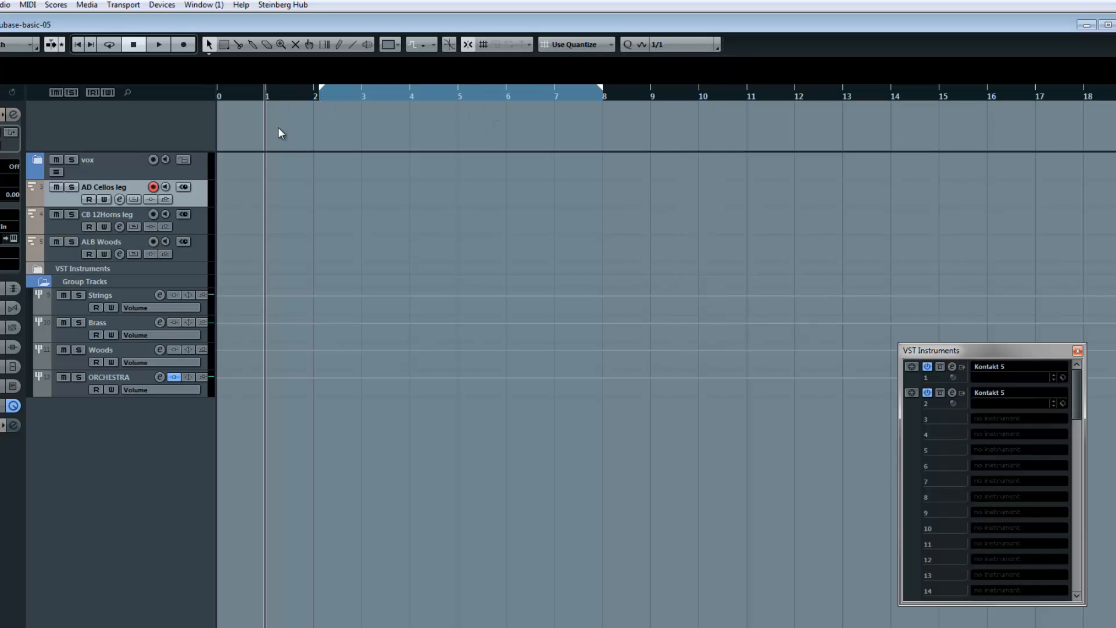
ctrl+click(273, 95)
ctrl+click(311, 94)
ctrl+click(366, 95)
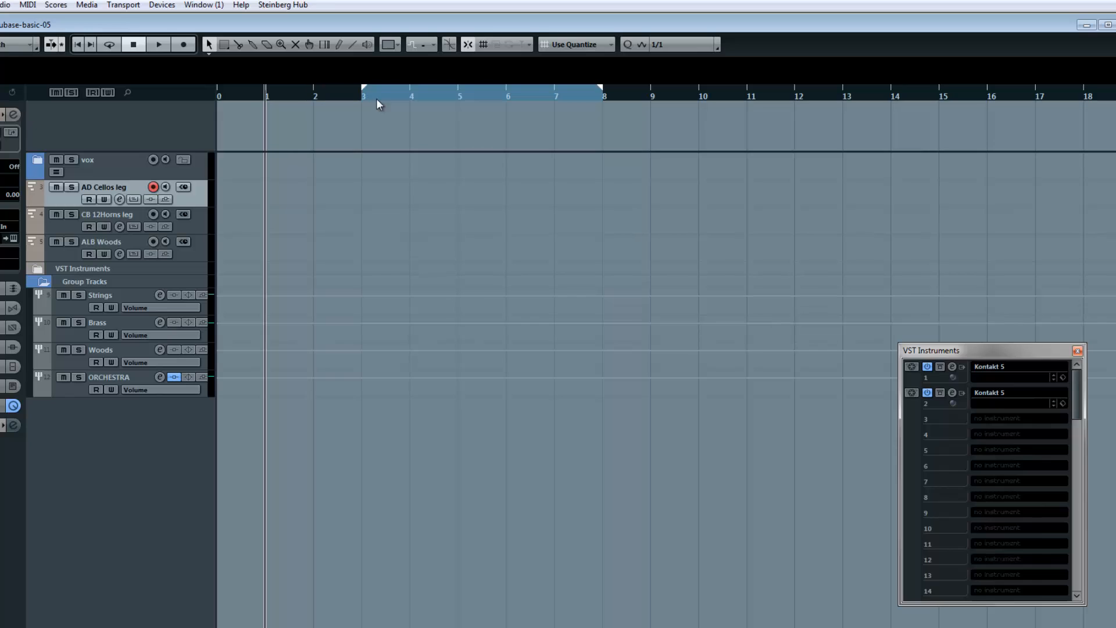
ctrl+click(414, 94)
ctrl+click(367, 94)
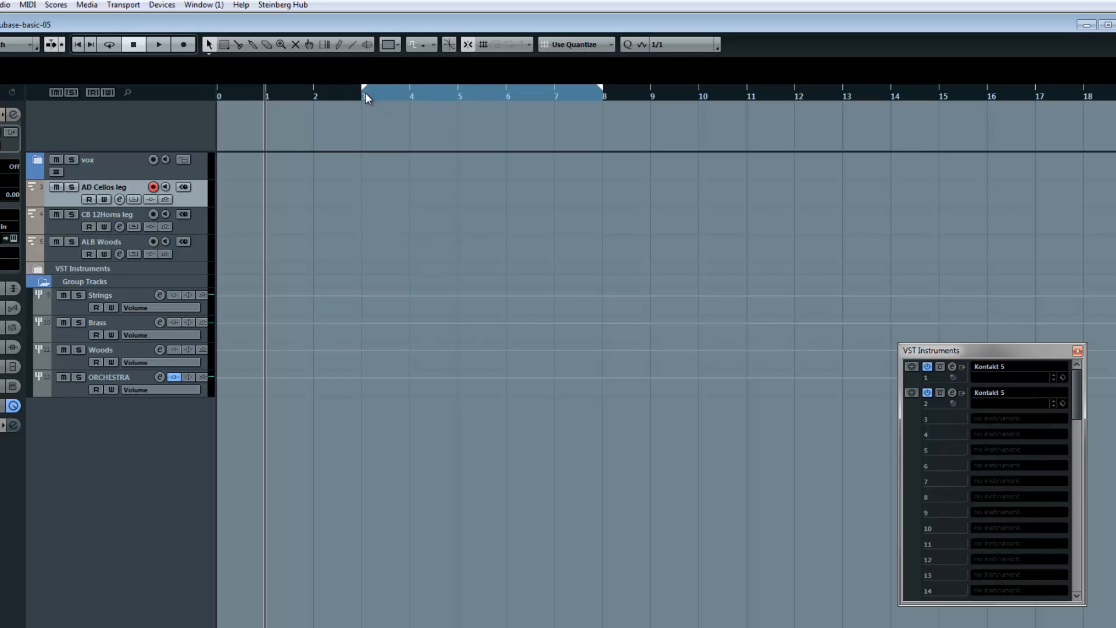
ctrl+click(316, 93)
ctrl+click(323, 94)
- Move the right locator to bar 10 and return it to bar 8
ctrl+click(324, 97)
alt+click(693, 96)
alt+click(612, 99)
alt+click(665, 100)
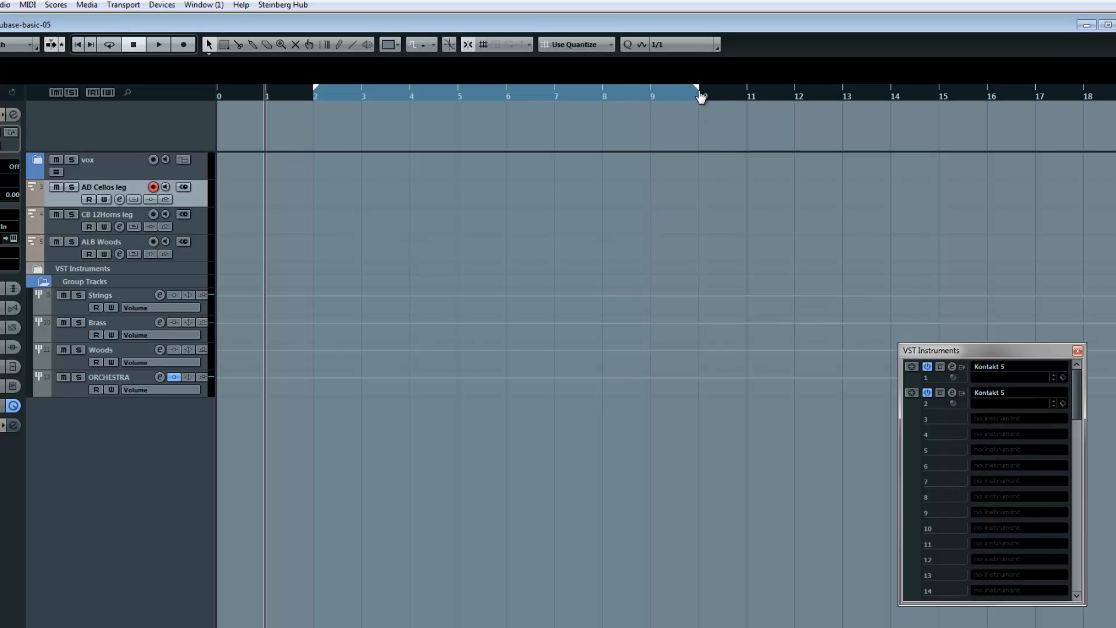
alt+click(621, 102)
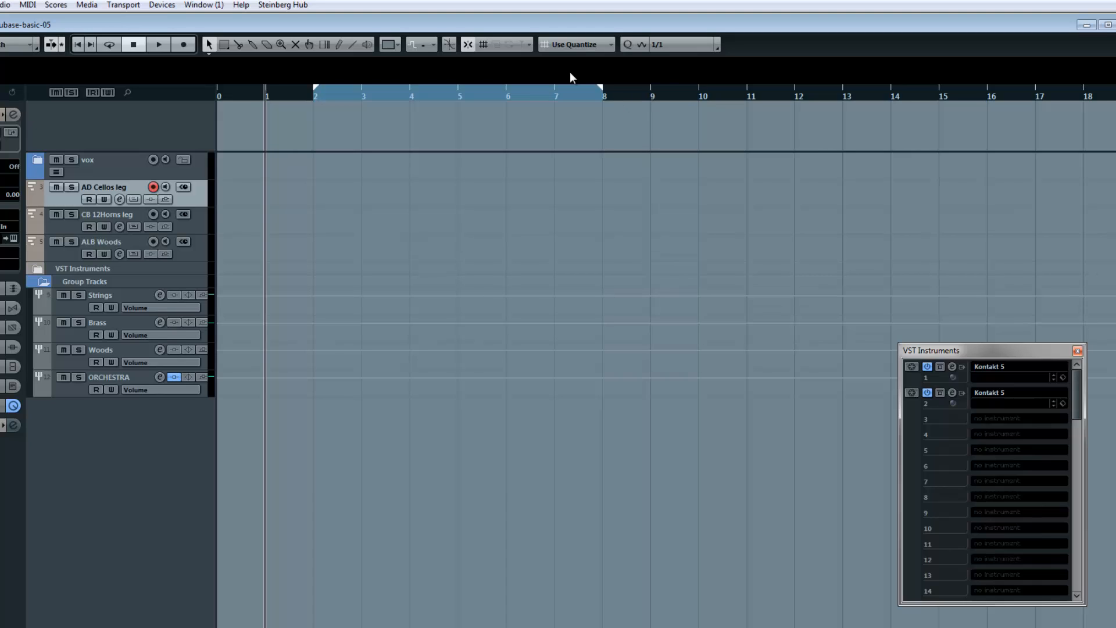
- Start and stop playback briefly, and toggle the metronome click, leaving it switched on
key(space)
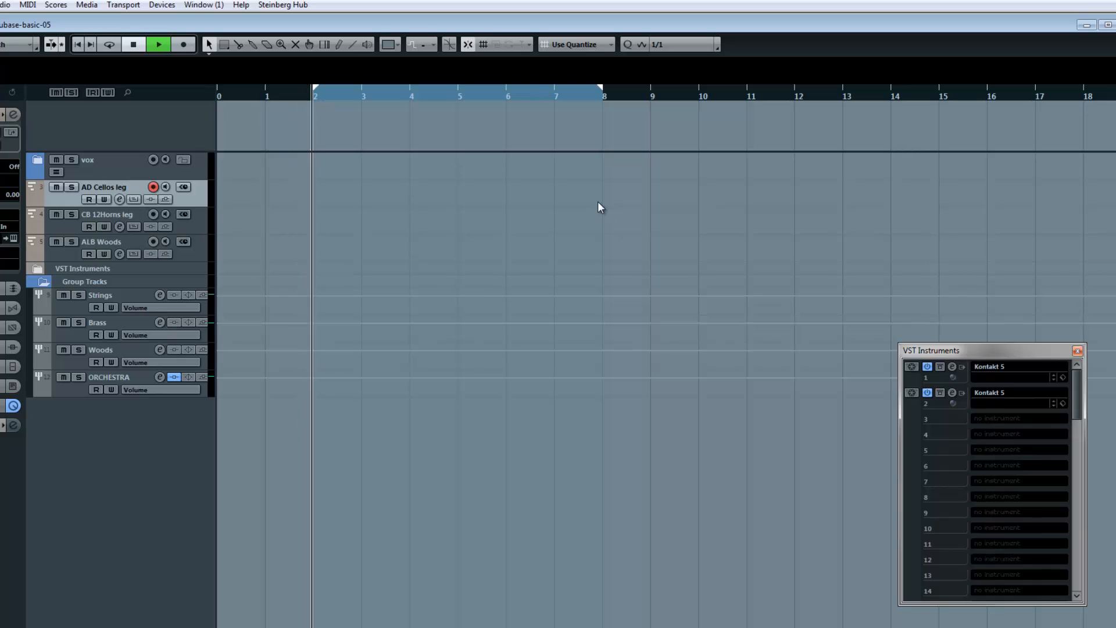
key(space)
drag(1110, 603, 367, 621)
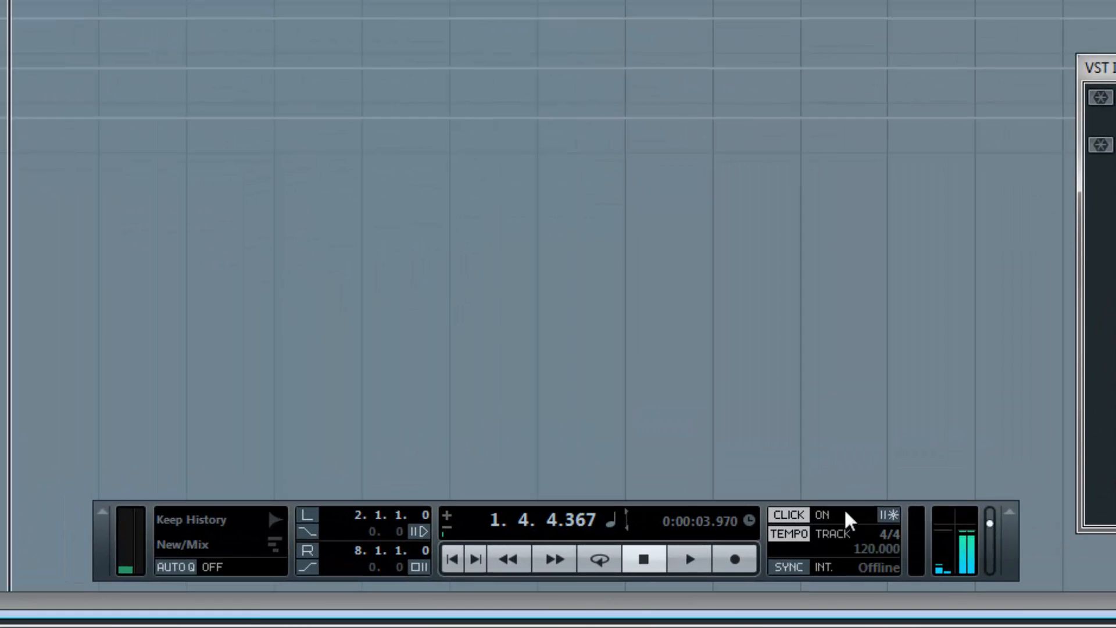
click(839, 515)
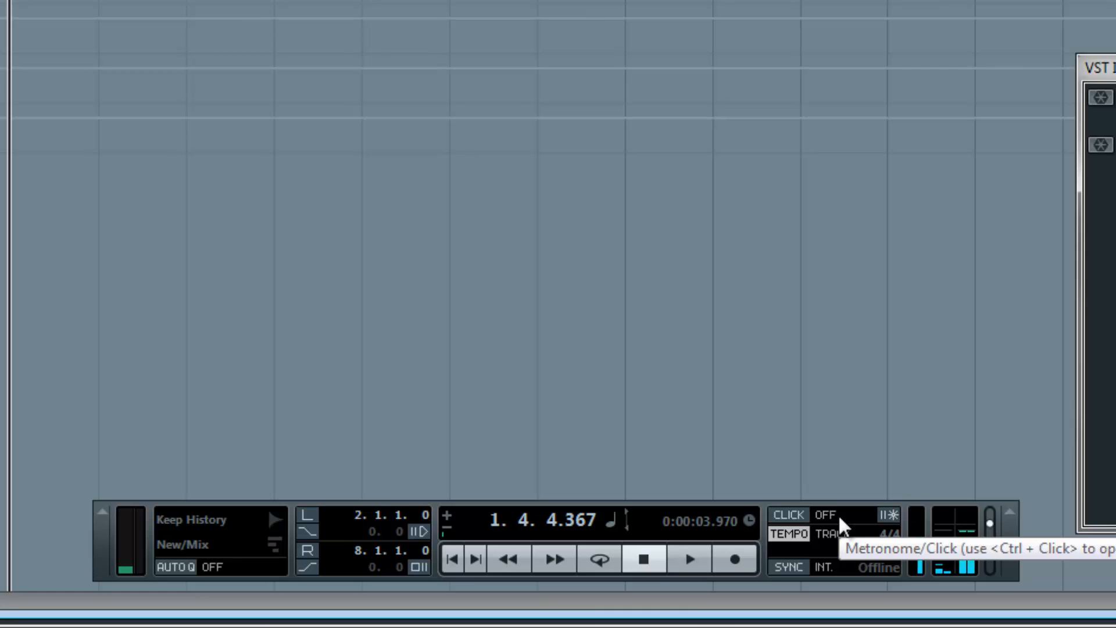
click(839, 515)
click(839, 516)
click(840, 516)
- Record the AD Cellos leg part from the left locator at bar 2, stop near bar 7, and deselect the recorded part
key(KP_1)
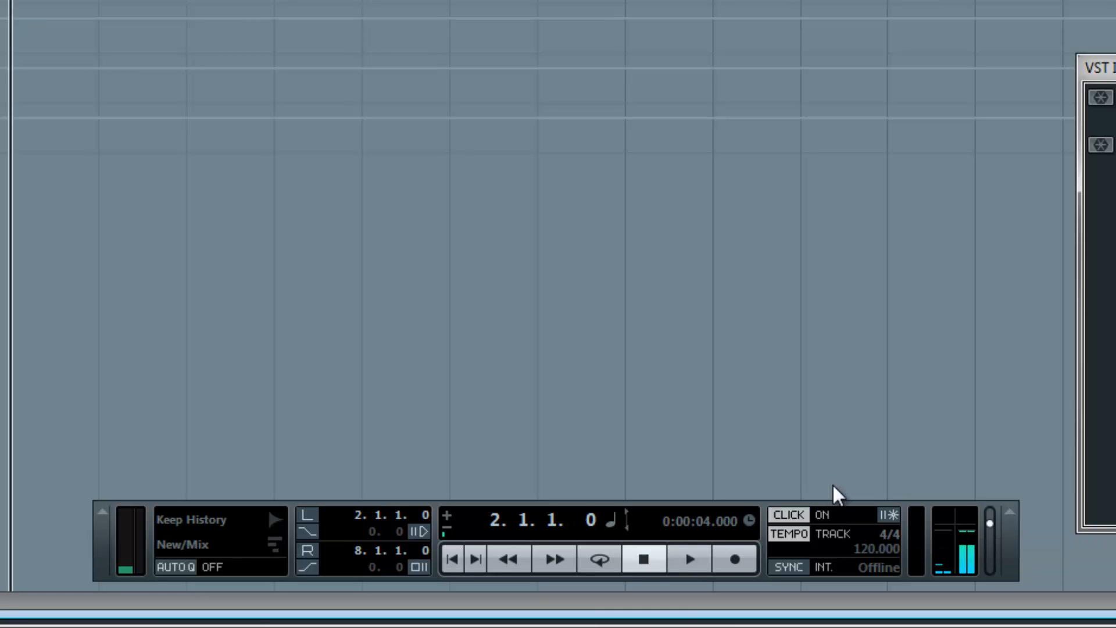
key(KP_Multiply)
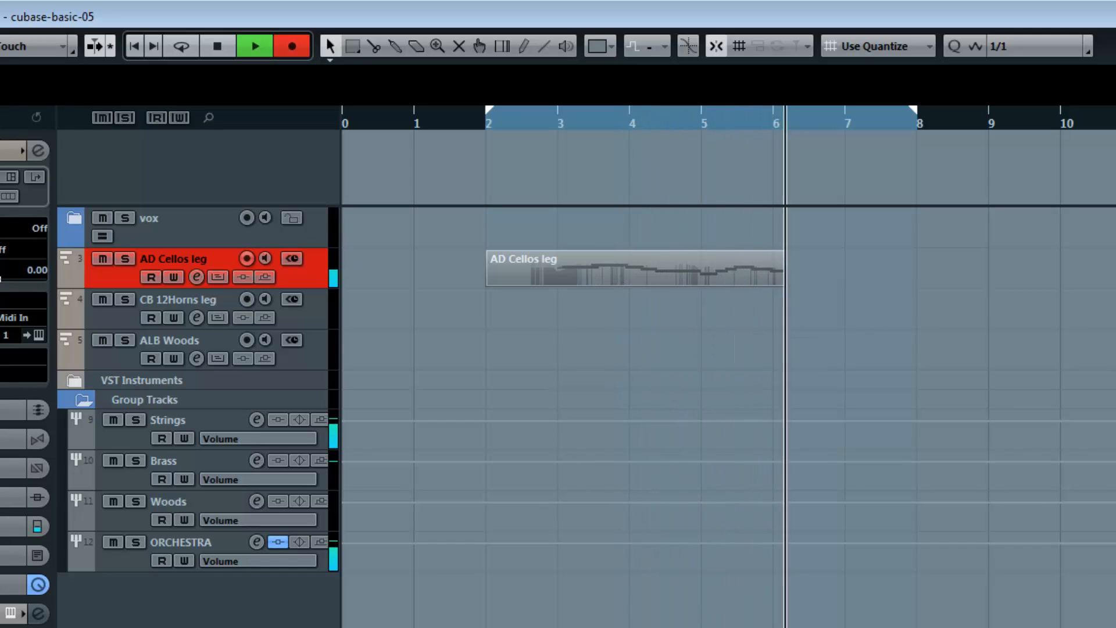
key(space)
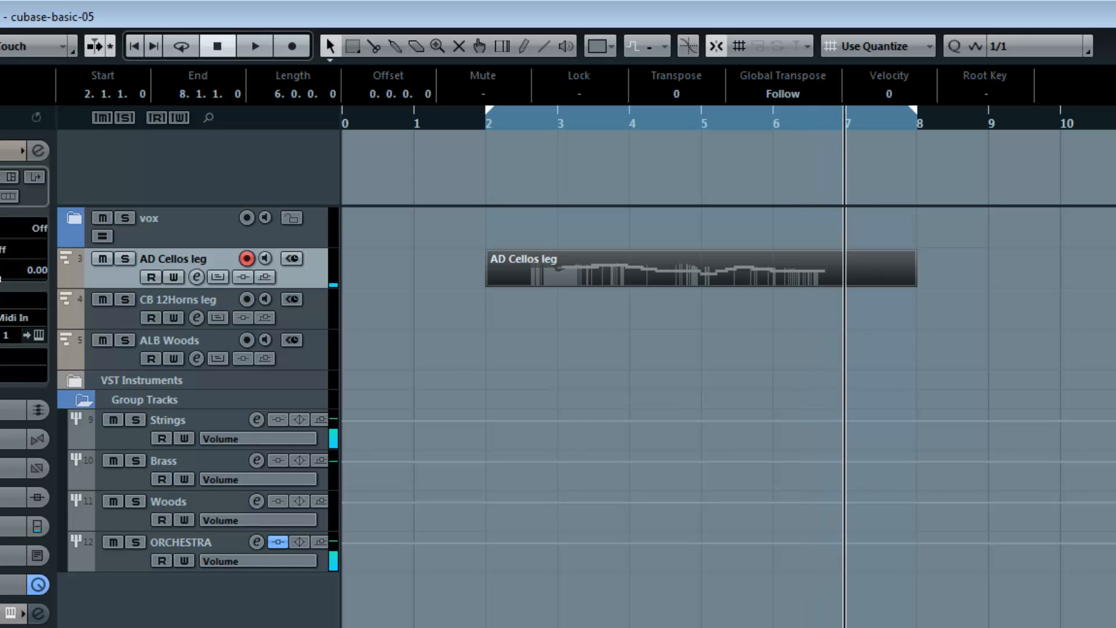
click(1054, 285)
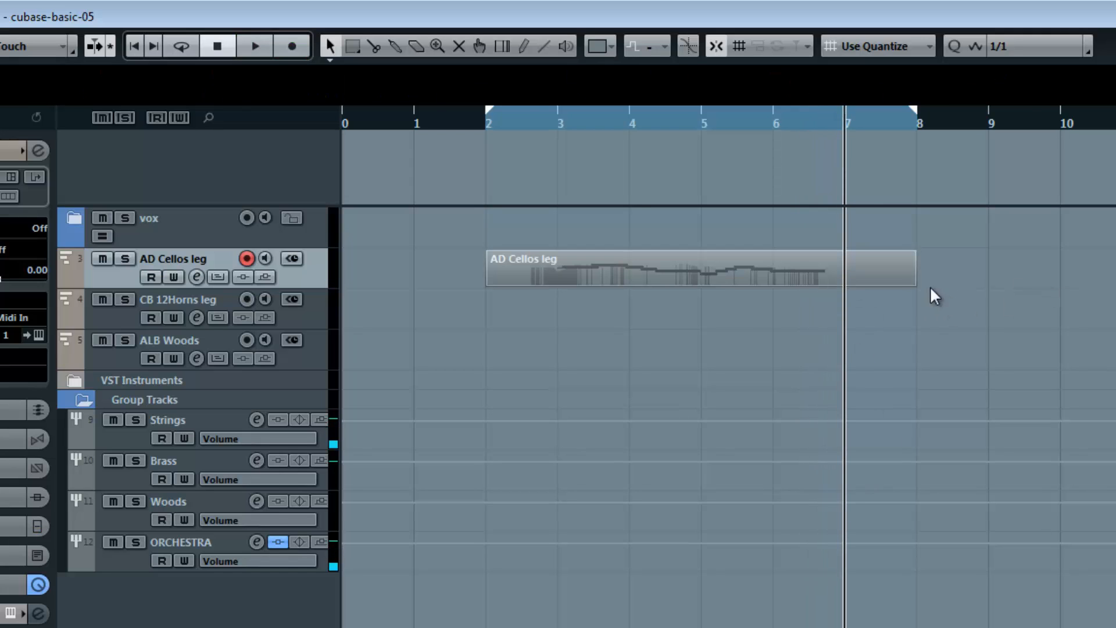
- Open the recorded AD Cellos leg part in the Key Editor, with its velocity lane enlarged and the notes zoomed in horizontally
double_click(736, 271)
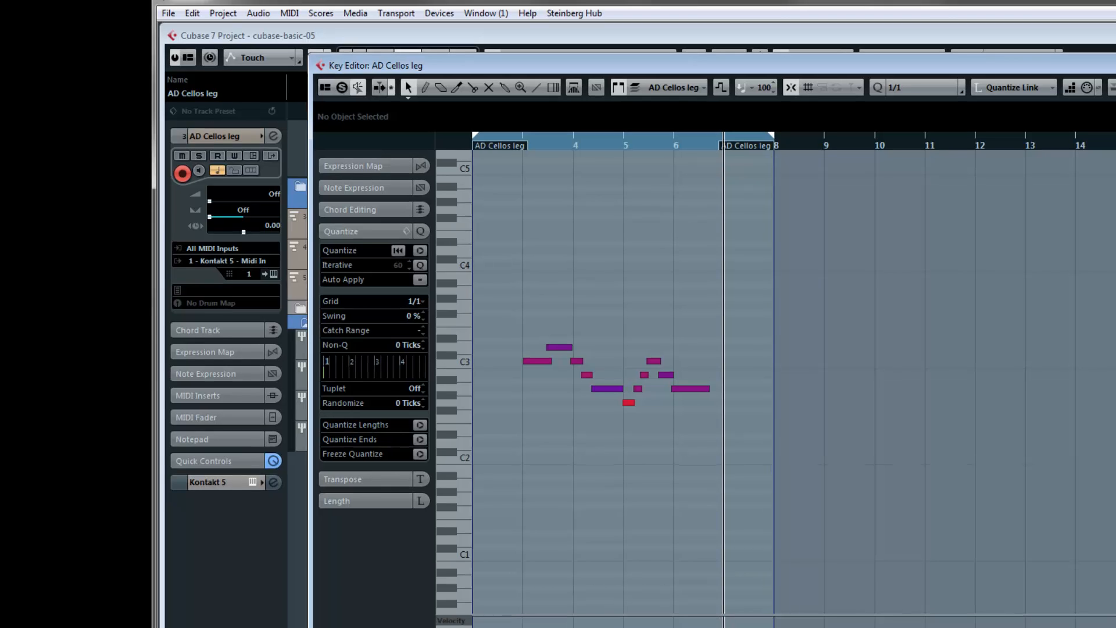
drag(1113, 627, 1114, 616)
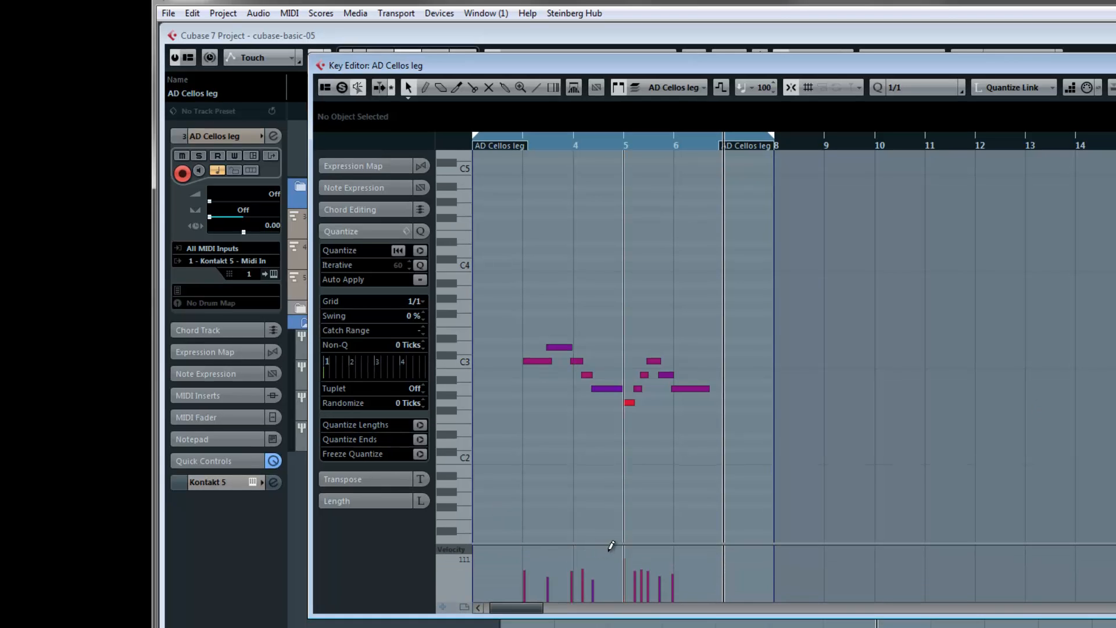
drag(610, 544, 614, 507)
drag(617, 514, 617, 516)
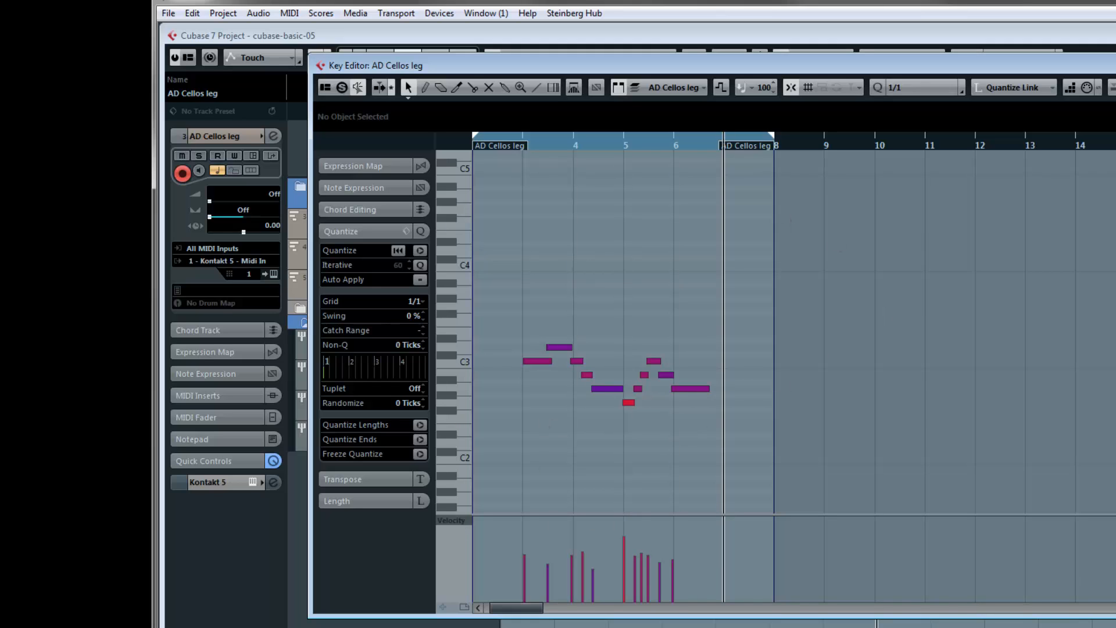
key(h)
key(h)
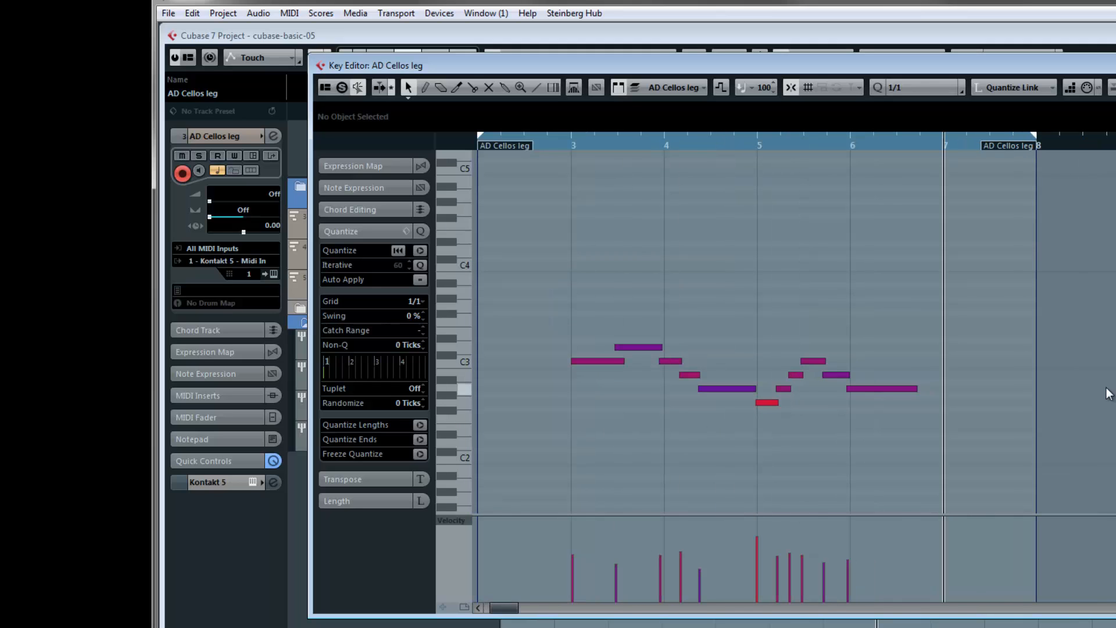
scroll(1108, 394, left, 1)
scroll(1110, 396, right, 1)
scroll(1111, 401, left, 1)
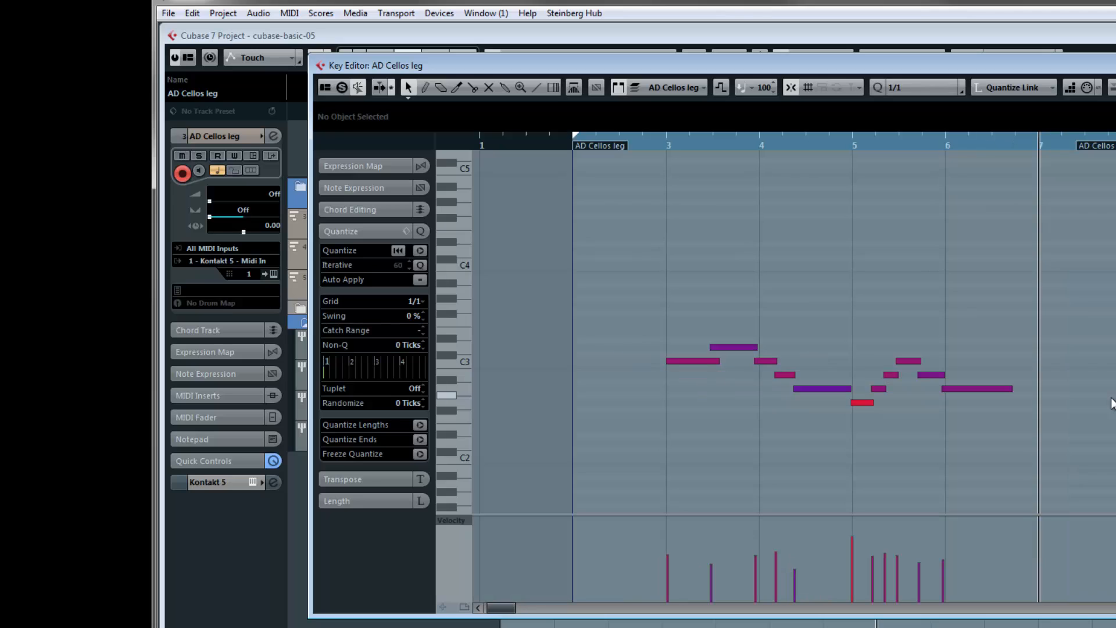
- Add a second controller lane below the notes and remove it again
click(443, 609)
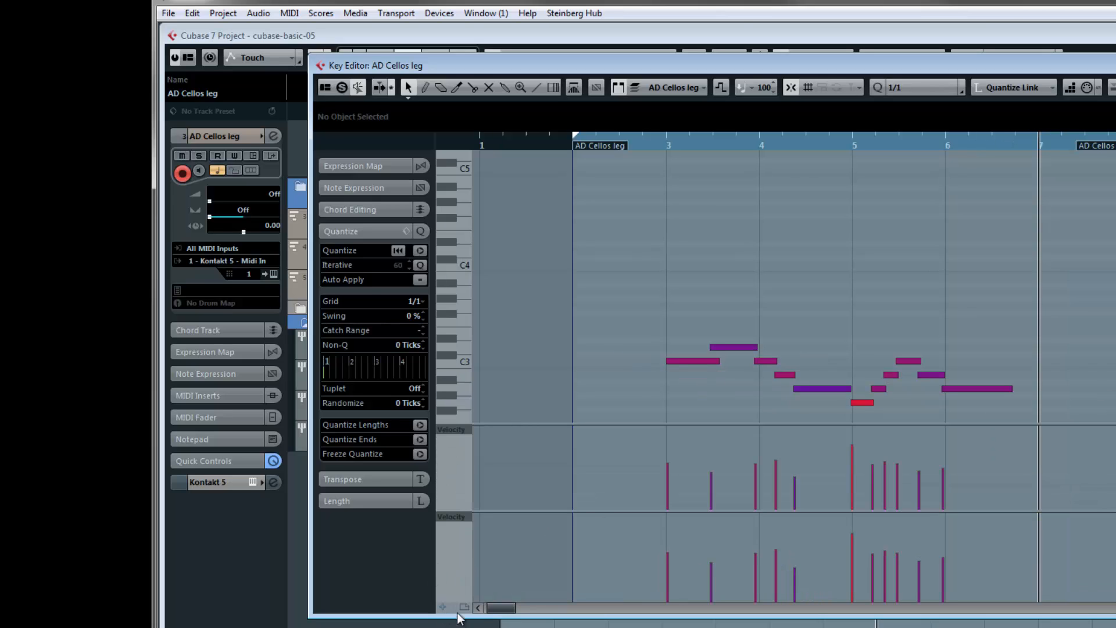
click(467, 517)
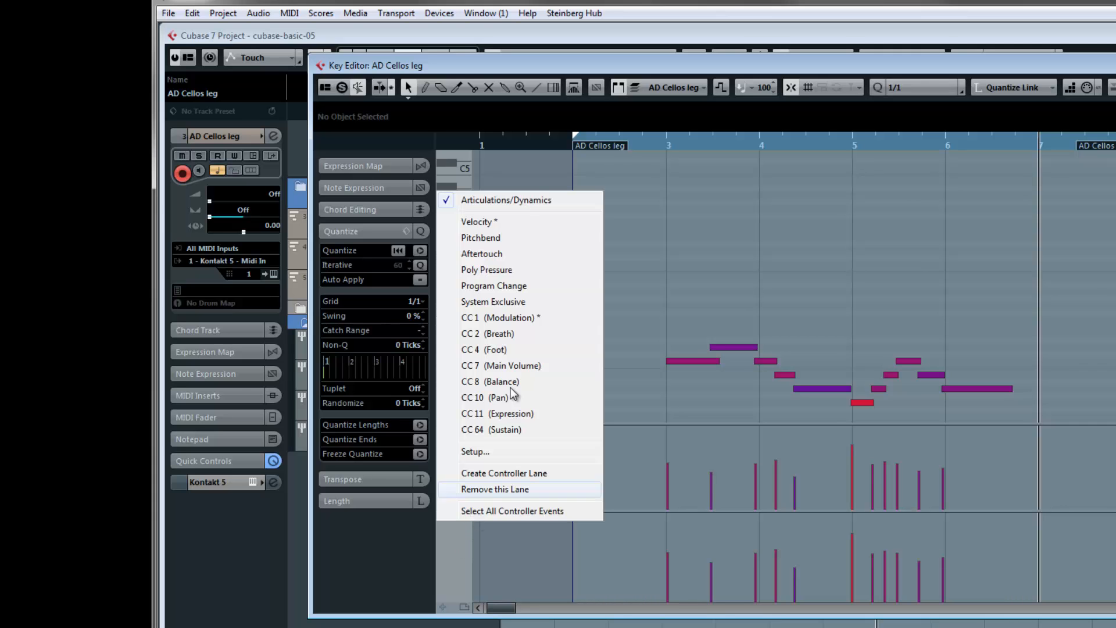
click(491, 492)
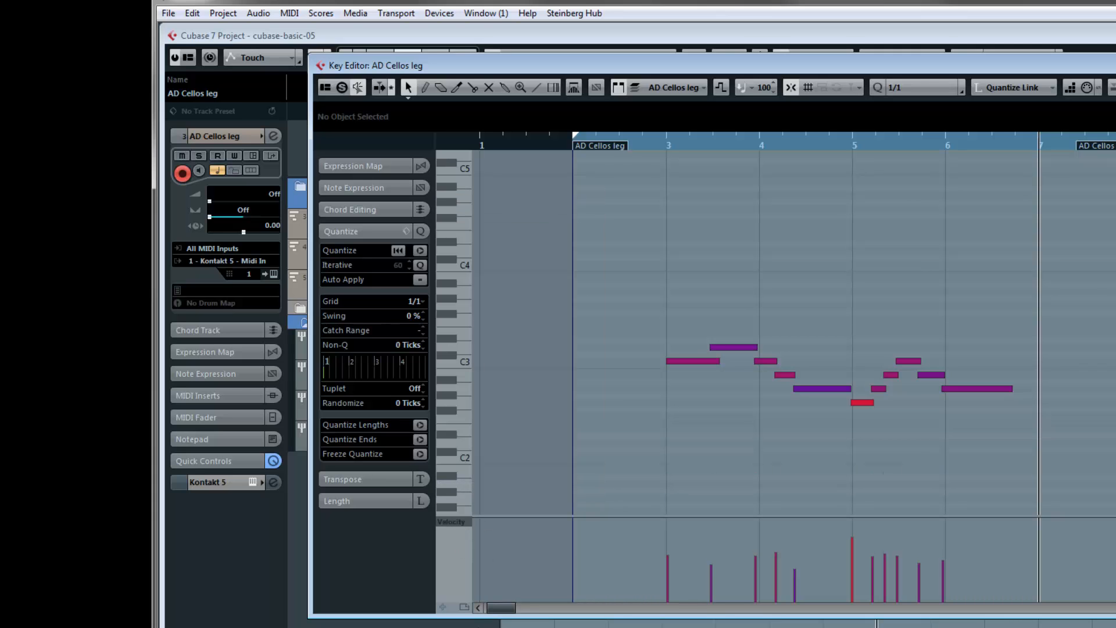
- Show the lanes of all used controllers, and lower the velocity of the note at bar 5 to about 82
click(464, 607)
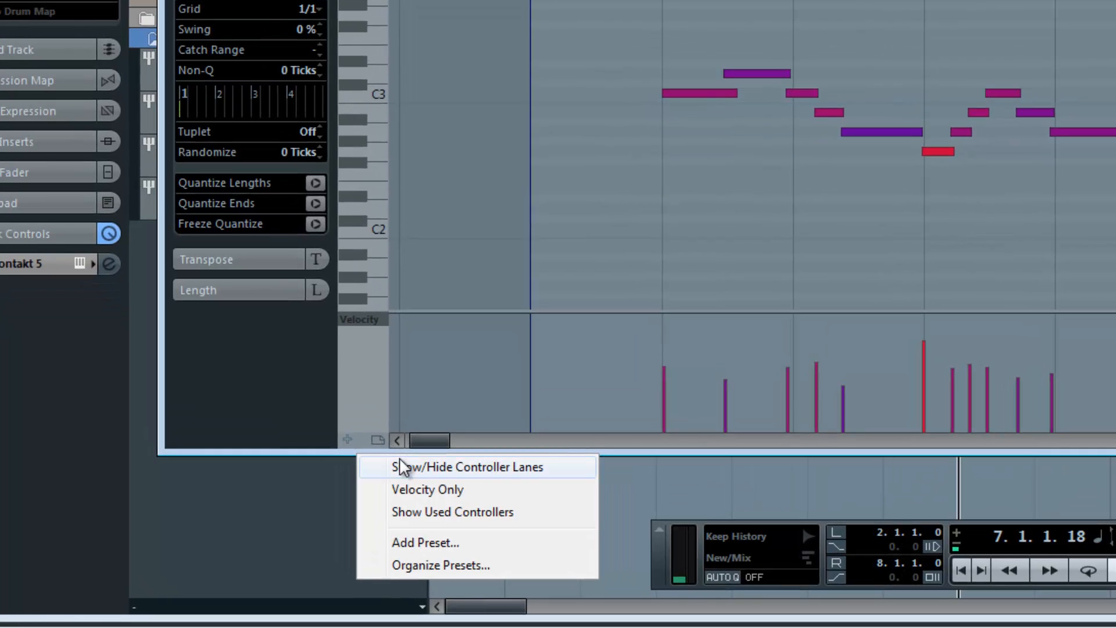
click(431, 512)
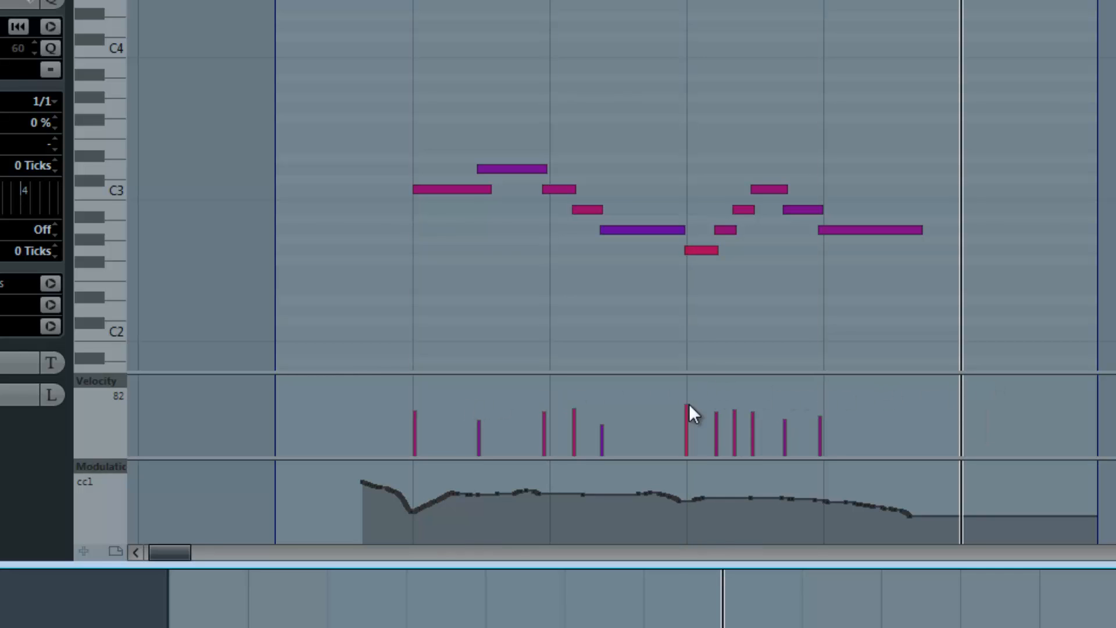
click(689, 404)
key(KP_Subtract)
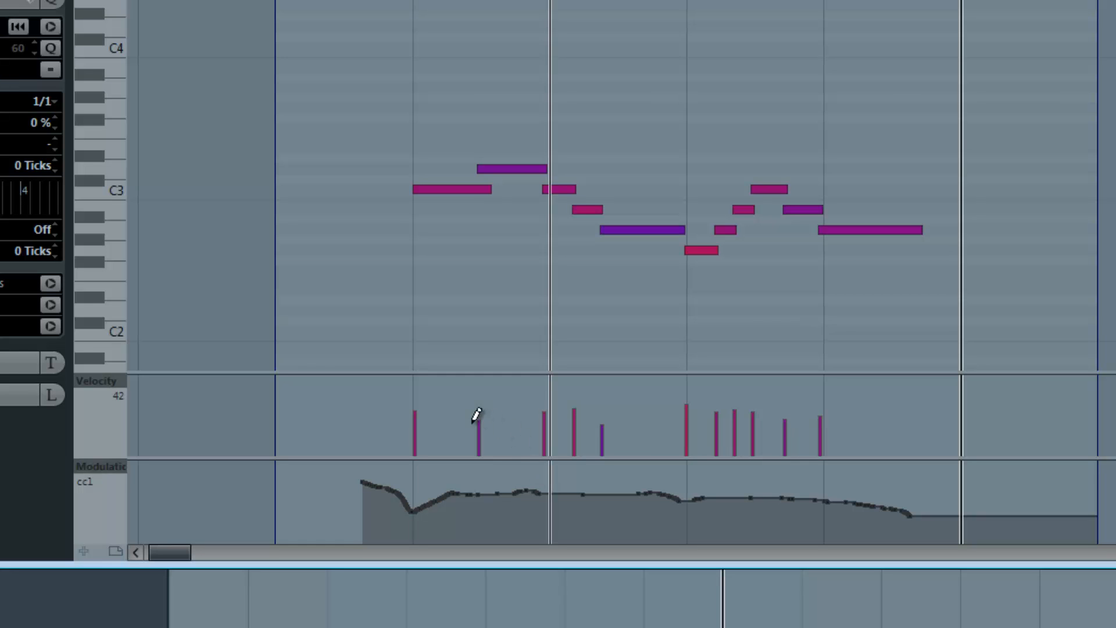
key(KP_Subtract)
key(KP_Subtract)
key(KP_Add)
key(KP_Add)
key(KP_Add)
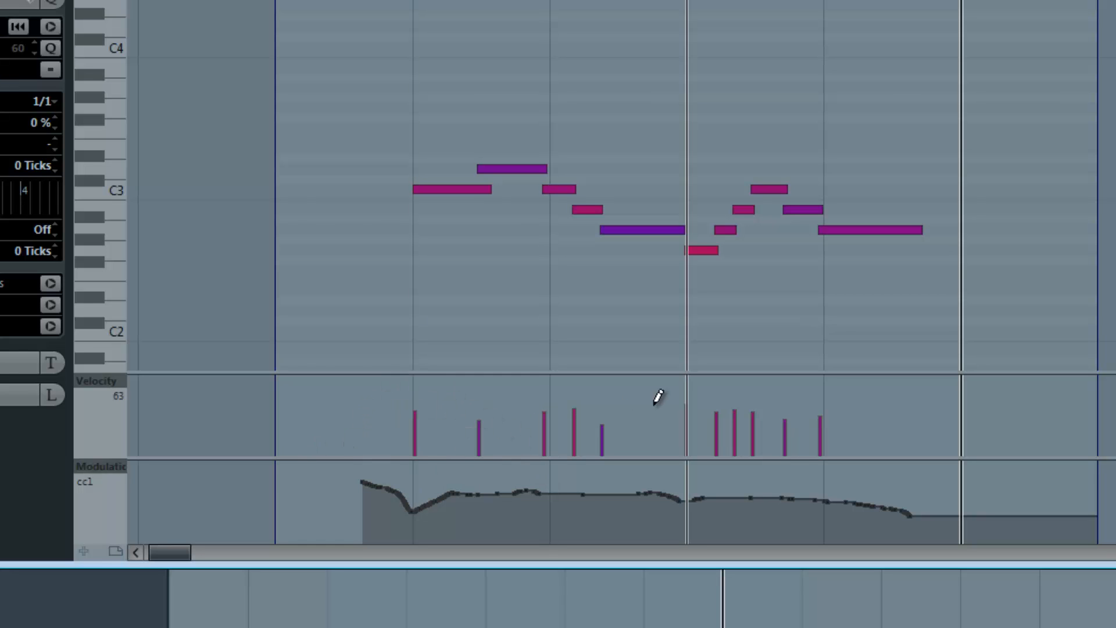
key(KP_Subtract)
key(KP_Subtract)
key(KP_Subtract)
key(KP_Subtract)
key(KP_Subtract)
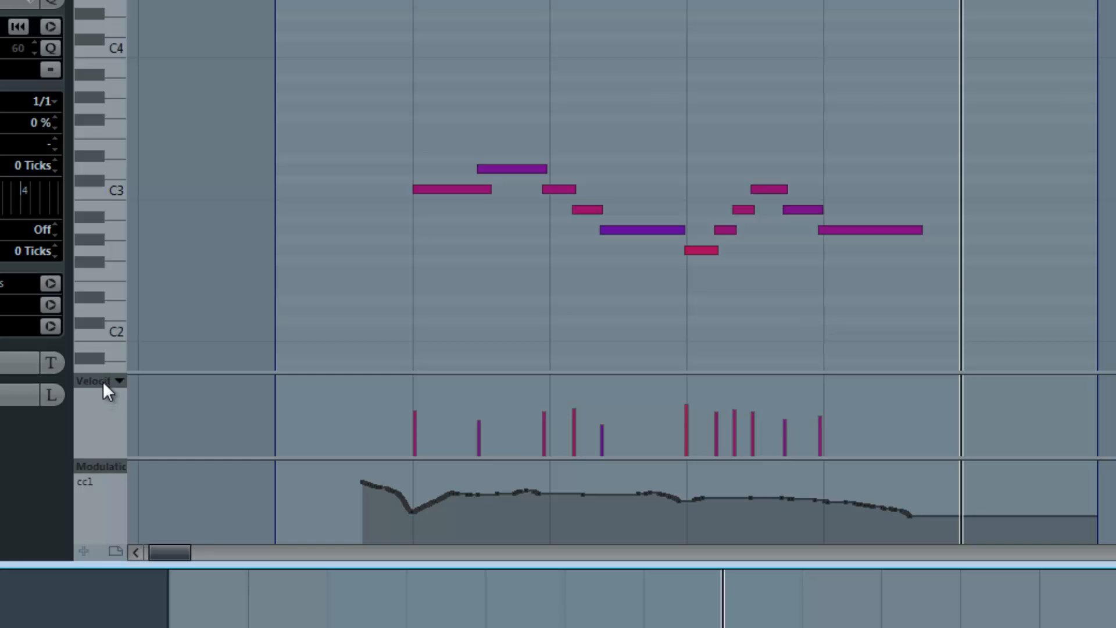
key(KP_Add)
key(KP_Add)
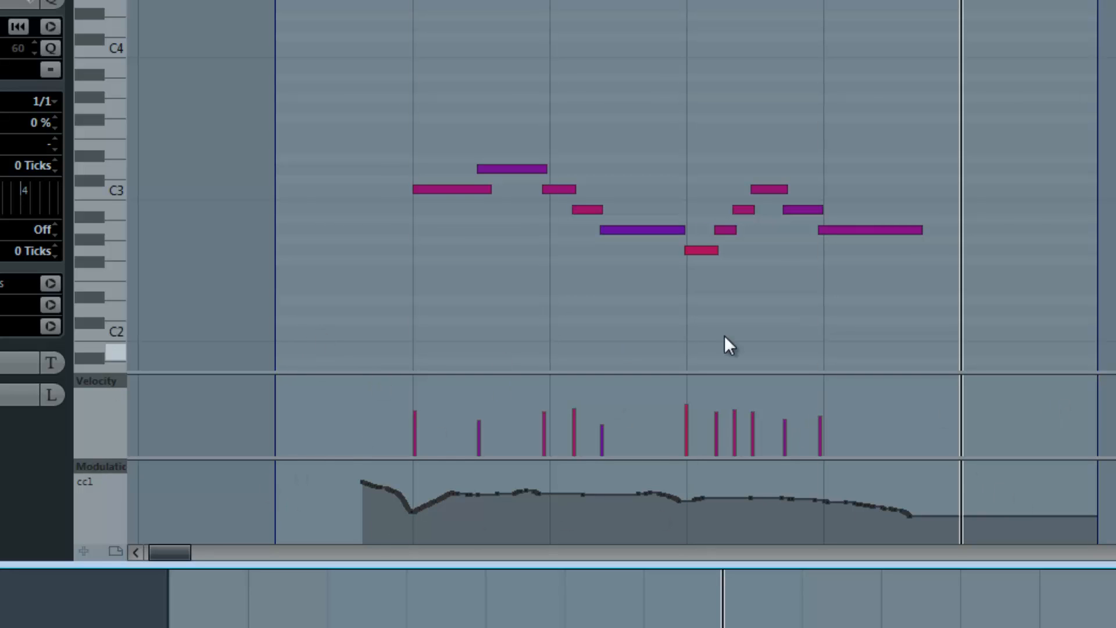
- Select all the cello notes with a selection rectangle and deselect them, trying it from both ends of the phrase
scroll(872, 93, down, 3)
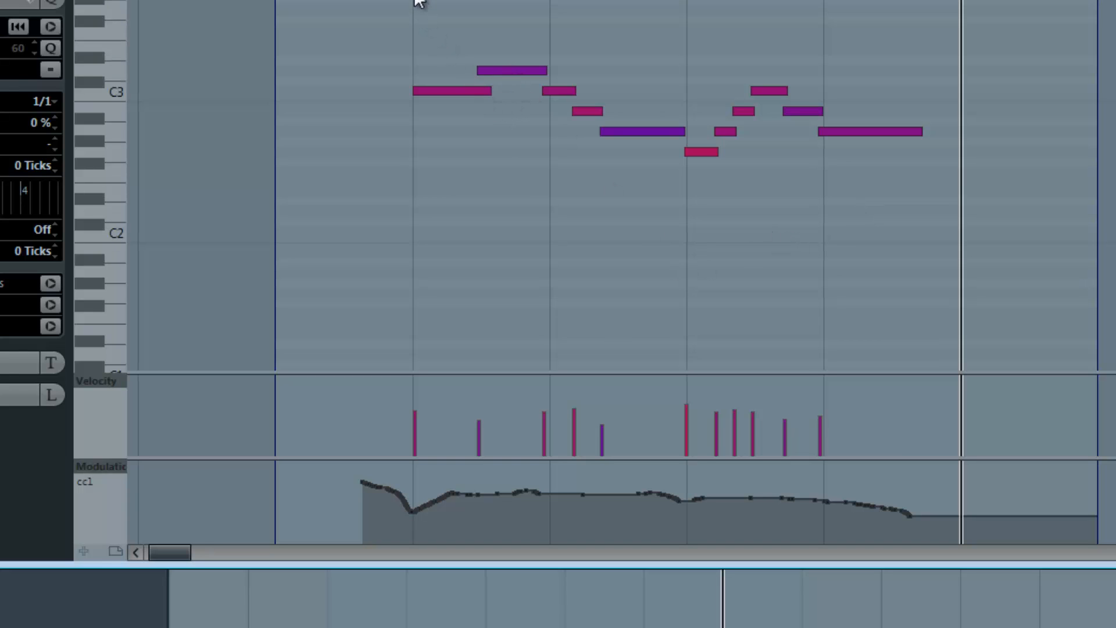
drag(415, 2, 923, 245)
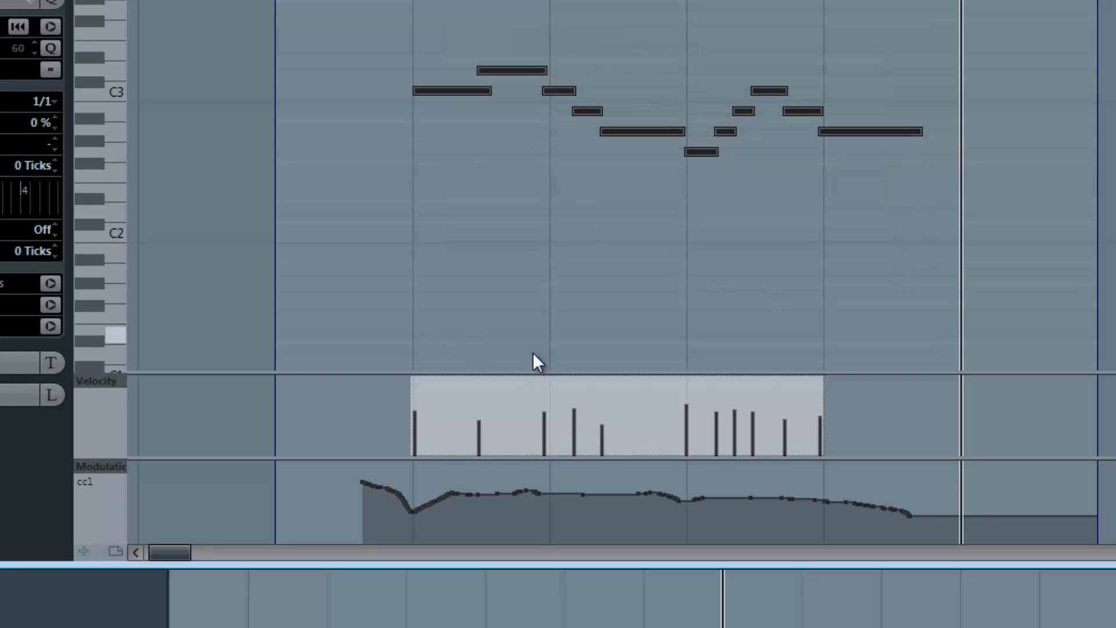
drag(348, 1, 869, 231)
click(884, 214)
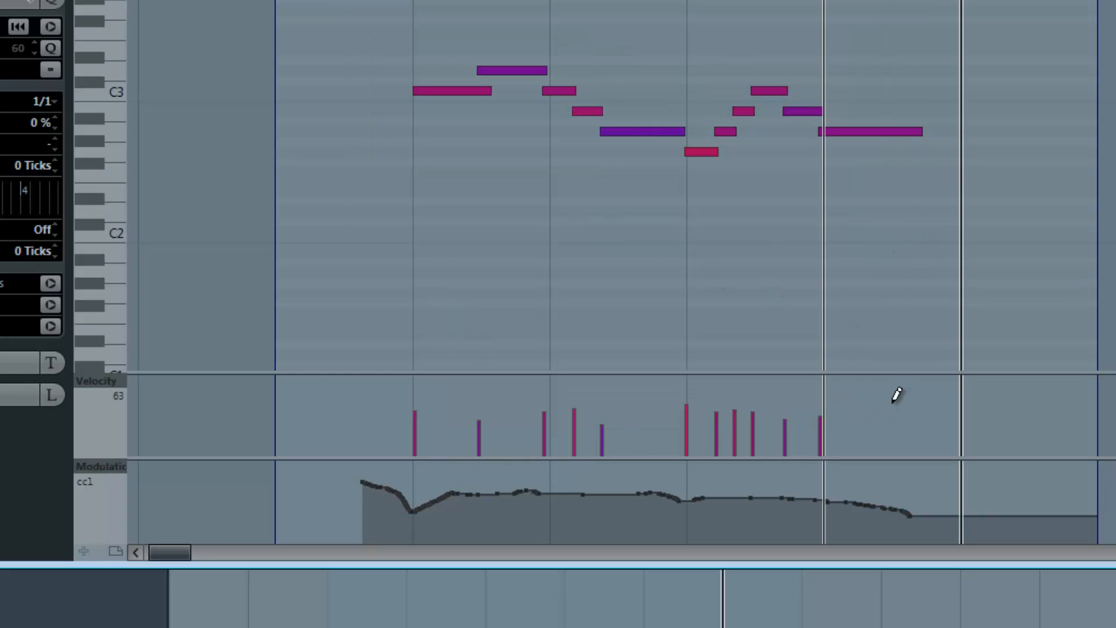
drag(917, 1, 374, 230)
click(356, 222)
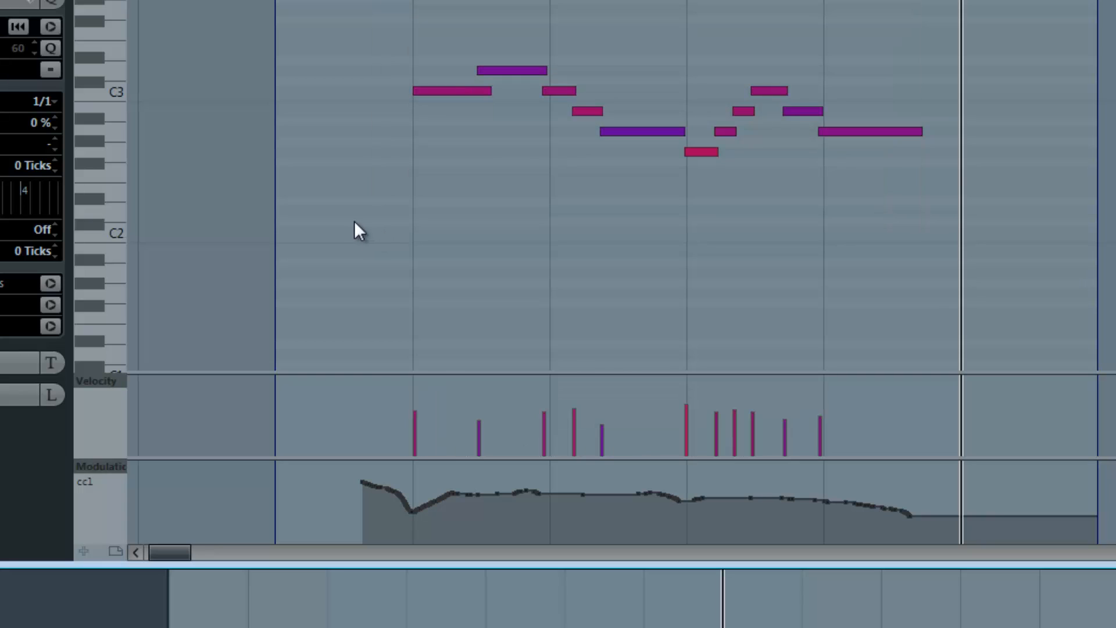
- Select all note velocities in the velocity lane, tilt them up towards the beginning and scale them higher overall
drag(374, 389, 927, 456)
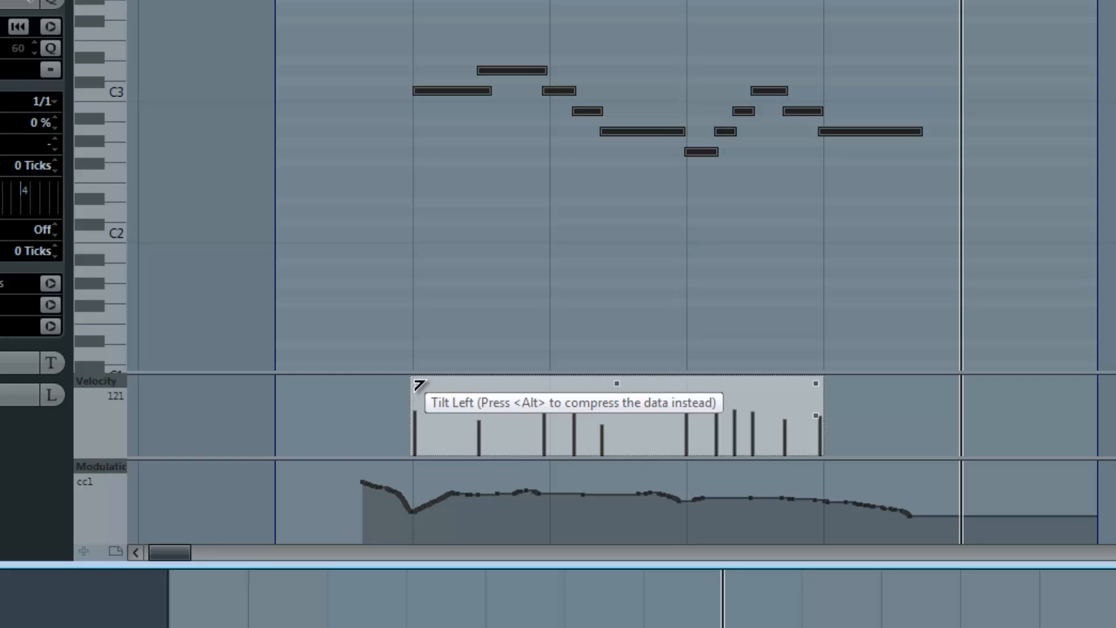
drag(419, 383, 416, 355)
mouse_move(816, 385)
mouse_down()
mouse_move(817, 433)
mouse_move(818, 377)
mouse_move(818, 406)
mouse_up()
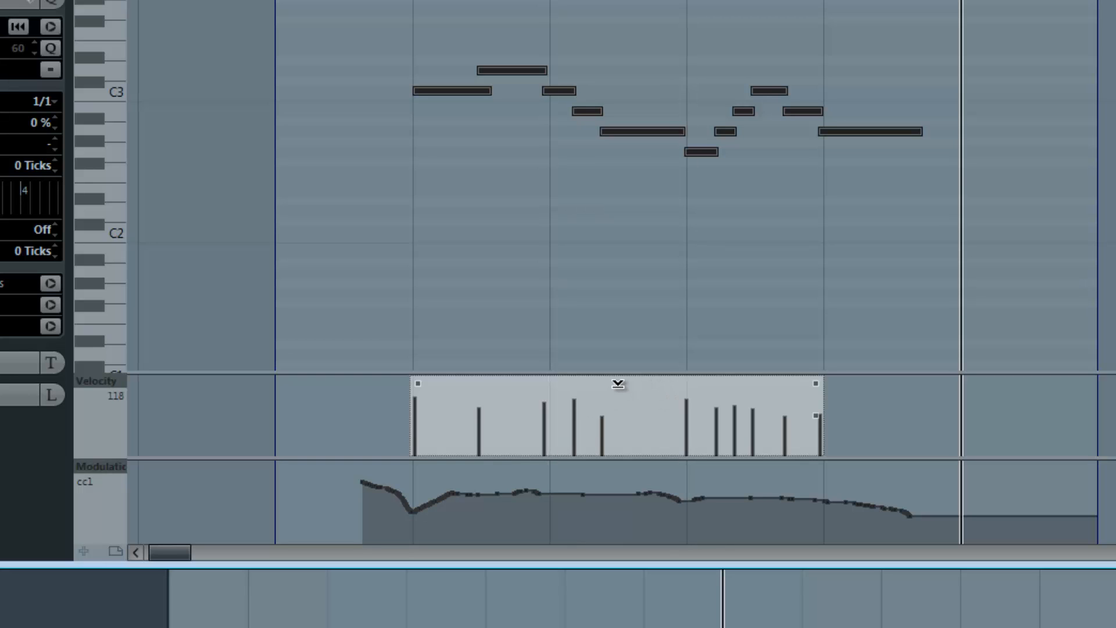
mouse_move(621, 402)
mouse_down()
mouse_move(622, 576)
mouse_move(624, 350)
mouse_move(595, 410)
mouse_move(617, 471)
mouse_move(626, 381)
mouse_move(622, 531)
mouse_move(628, 390)
mouse_up()
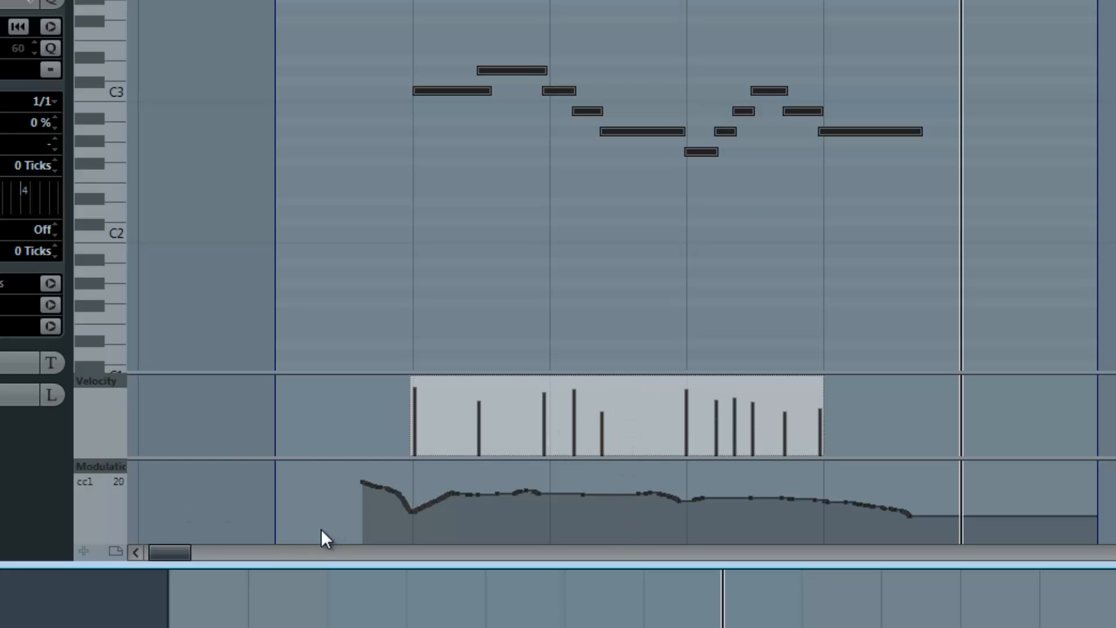
- Select all modulation (CC1) events, tilt the curve down at its beginning, scale and raise it overall, and clear the selection
drag(322, 528, 954, 481)
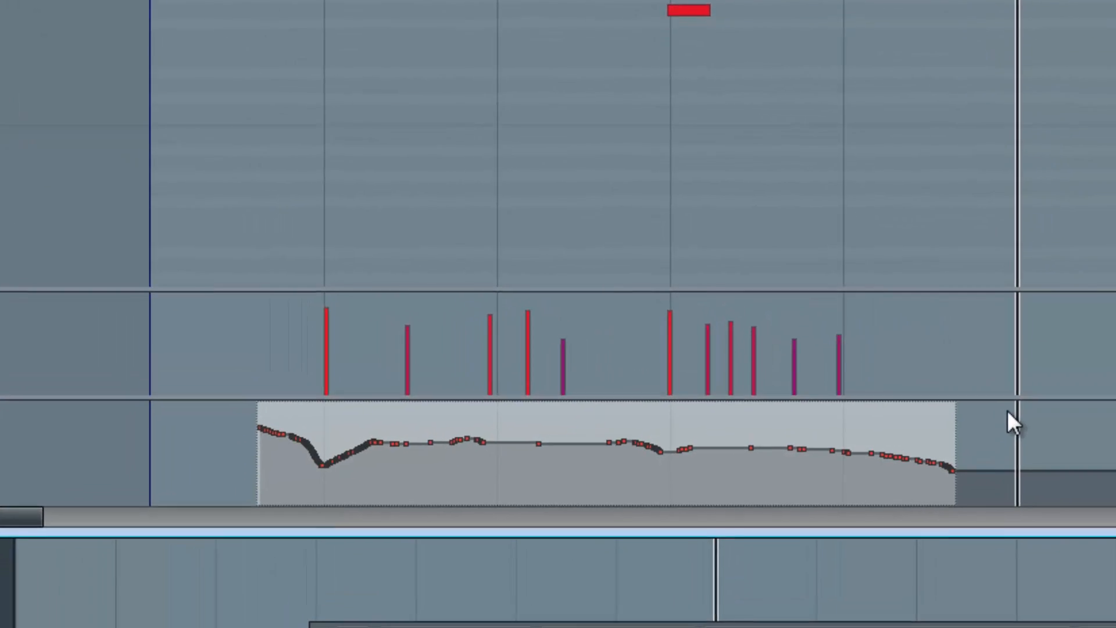
drag(215, 389, 228, 413)
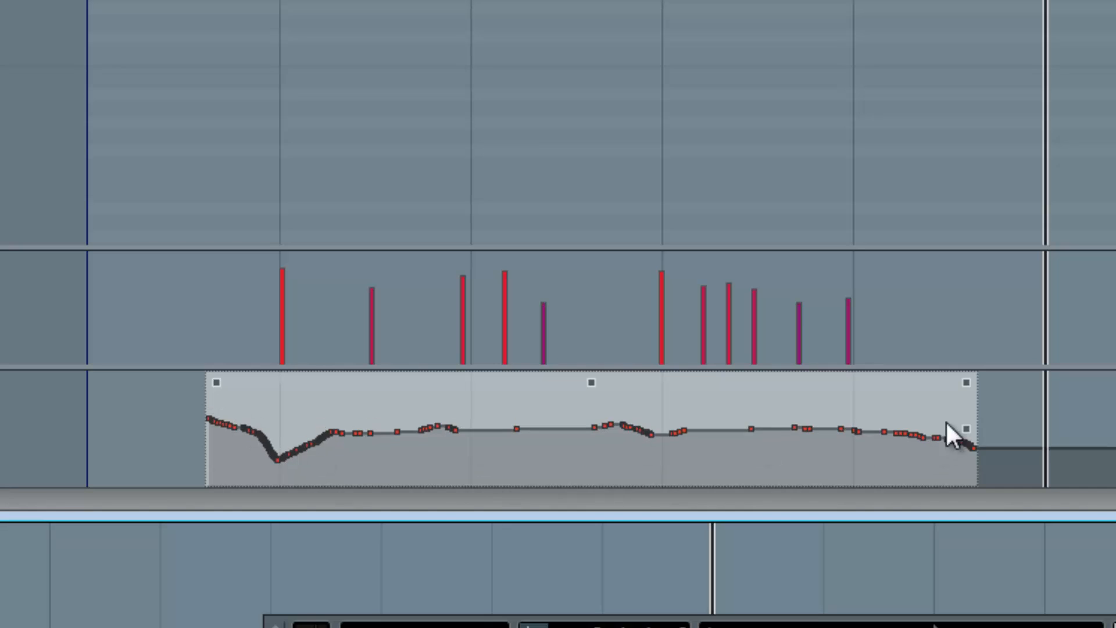
drag(966, 432, 616, 386)
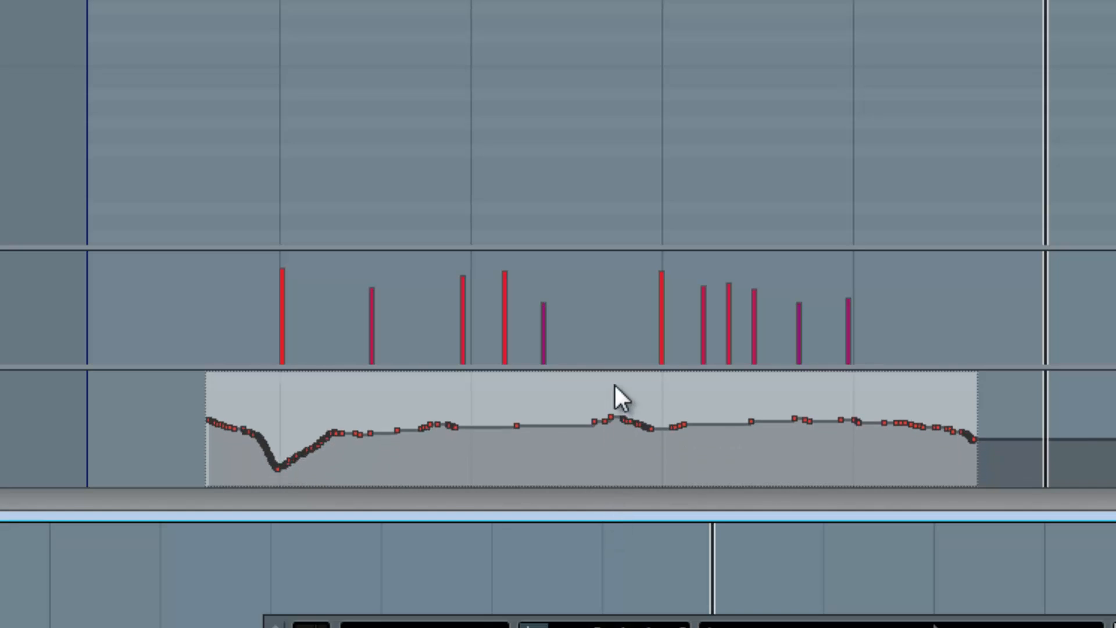
mouse_move(720, 382)
mouse_down()
mouse_move(723, 468)
mouse_move(722, 387)
mouse_up()
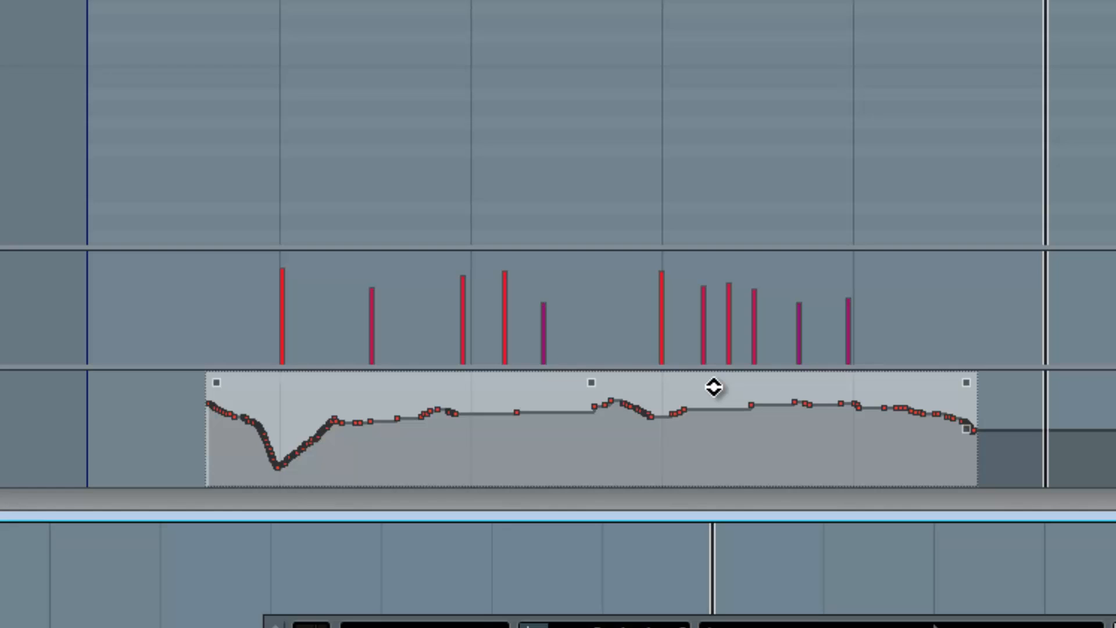
click(283, 79)
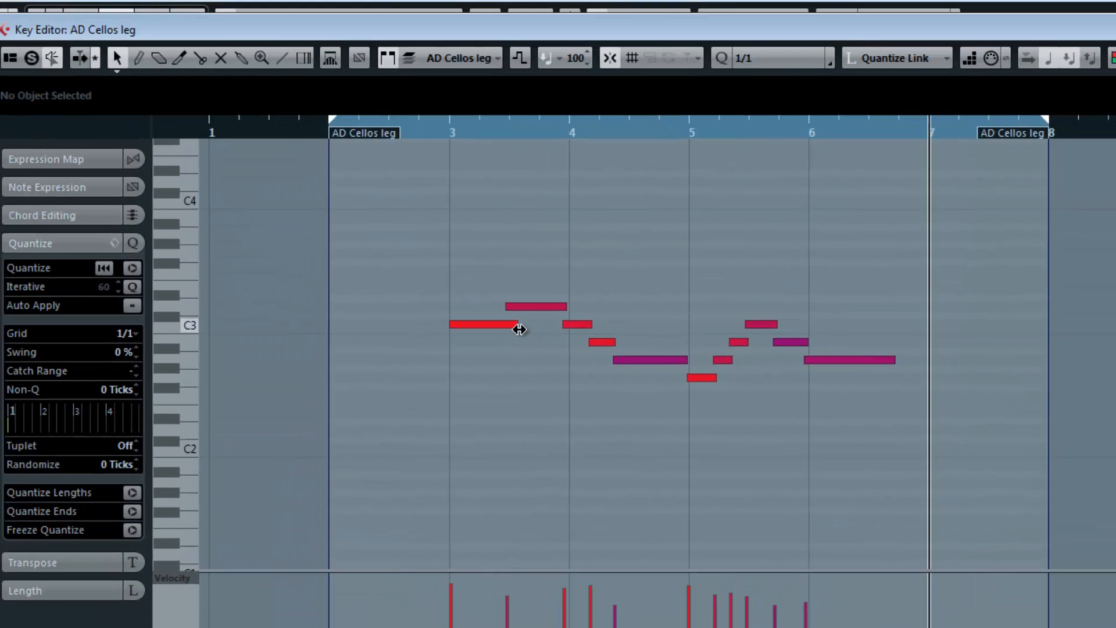
- Extend the first C3 note at bar 3 to one bar, and shorten it to a length of 0.1.0.479
drag(520, 329, 506, 337)
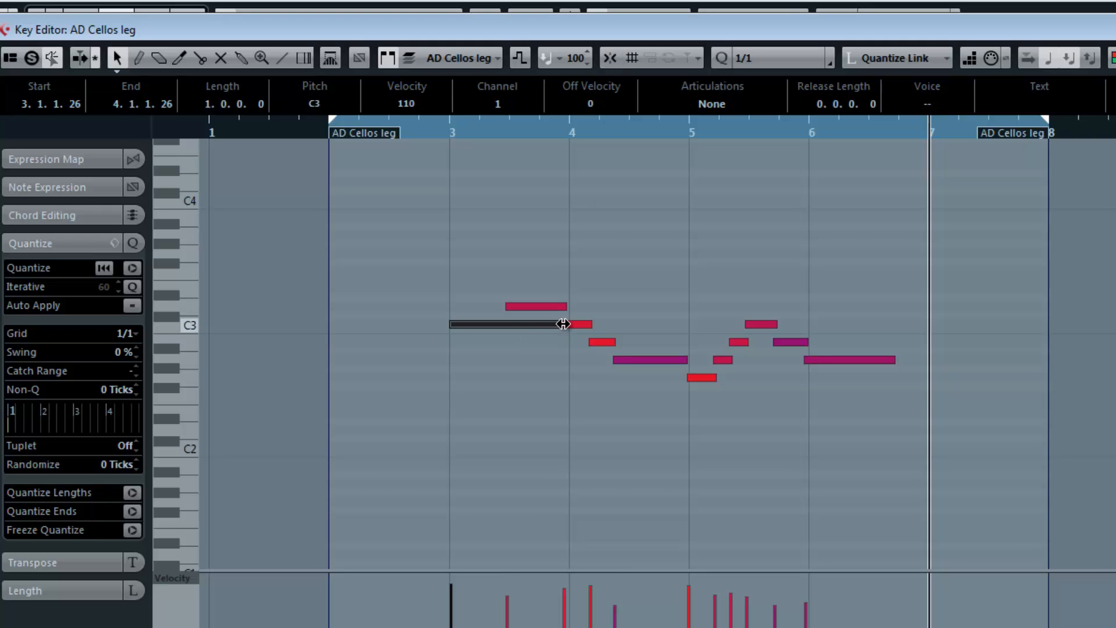
drag(563, 323, 488, 331)
drag(467, 250, 466, 385)
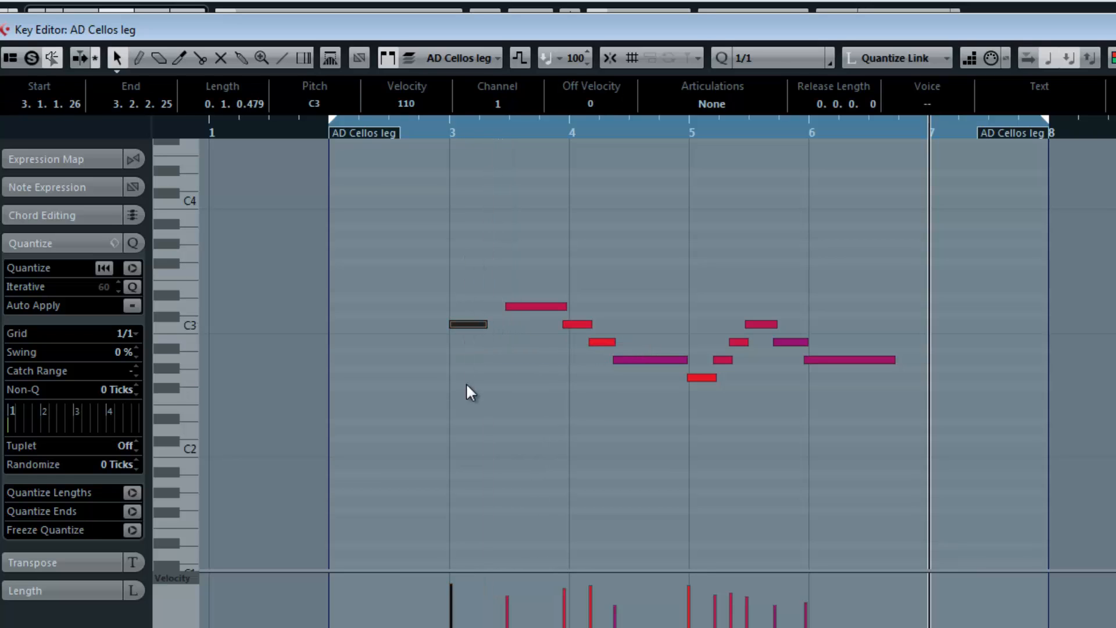
- Undo the last length change of the first C3 note, and shorten the first five notes to leave gaps between them
key(ctrl+z)
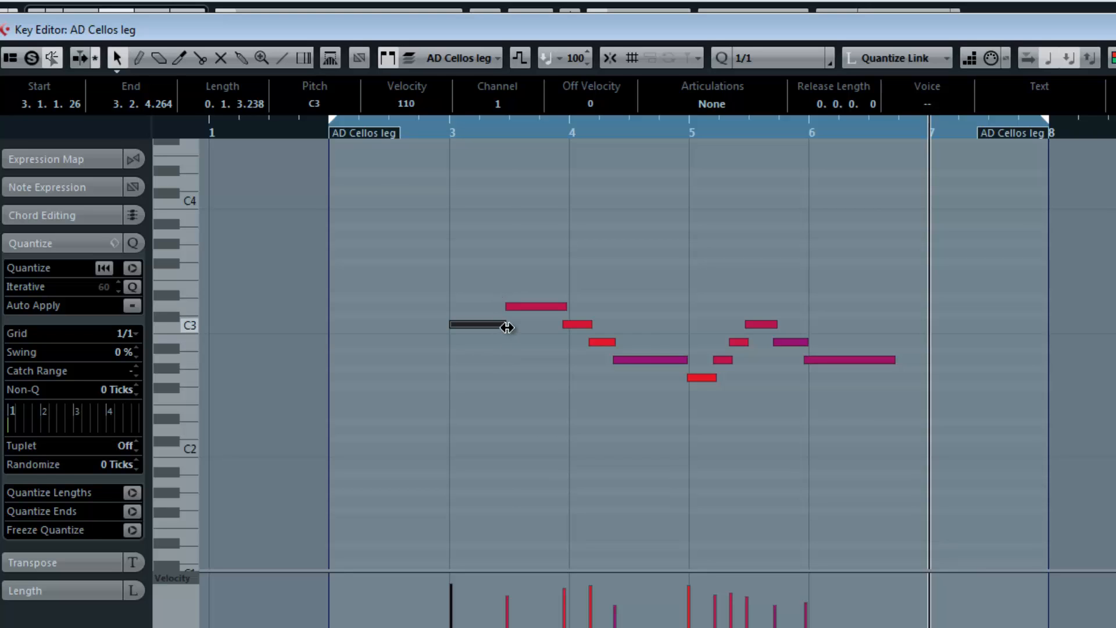
drag(507, 328, 496, 326)
drag(460, 217, 602, 346)
click(514, 401)
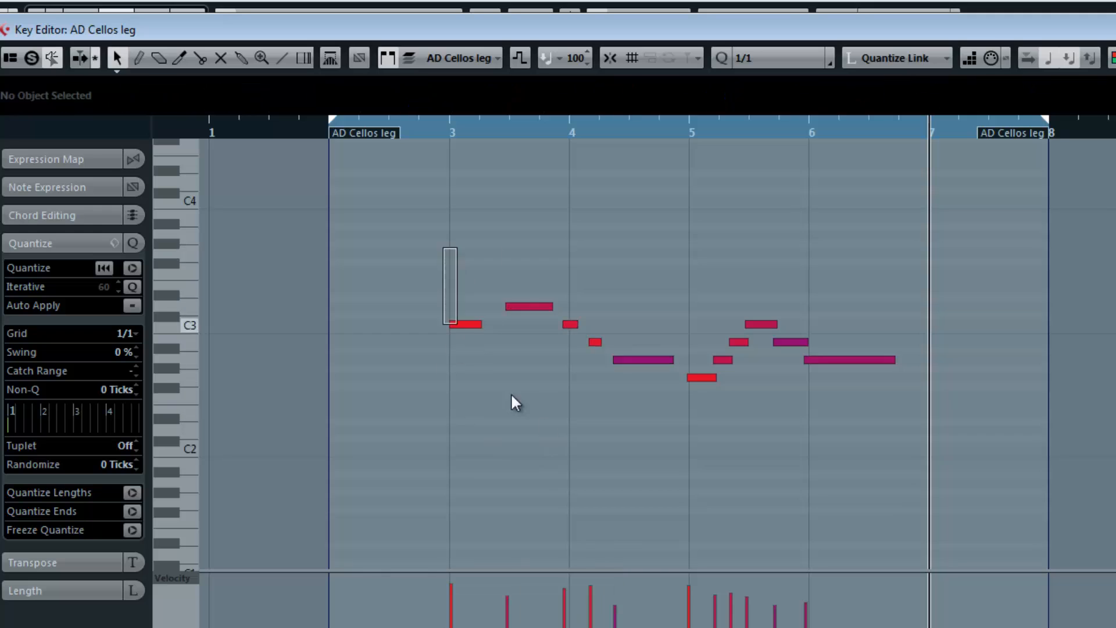
- Select the shortened notes at the beginning of the phrase, apply Legato to close their gaps, and clear the selection
drag(512, 395, 640, 462)
key(l)
click(643, 458)
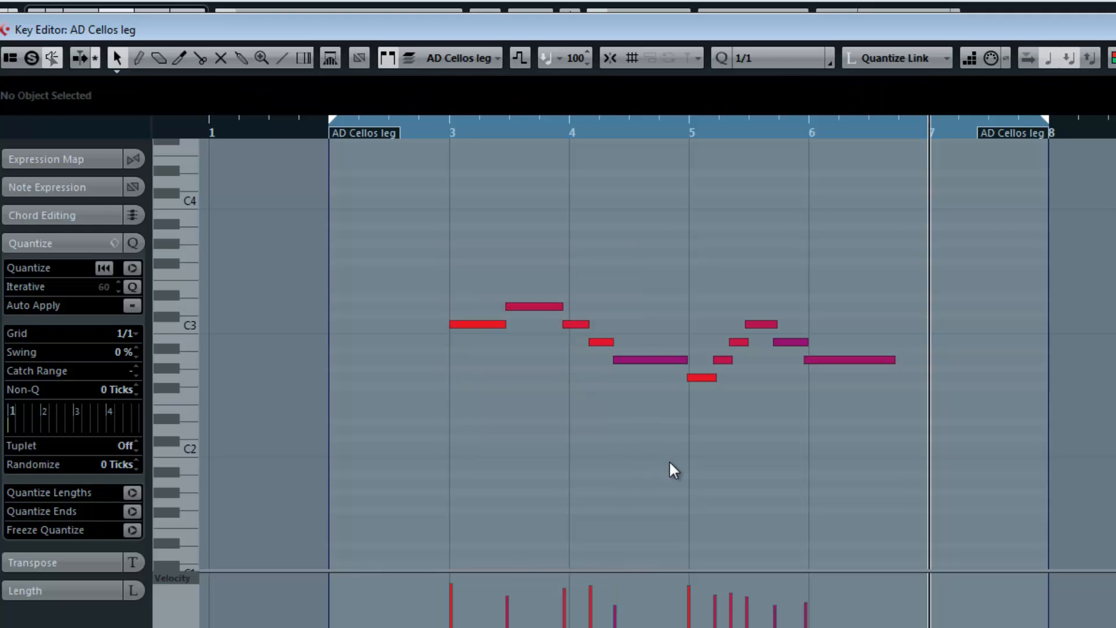
- Select all cello notes, apply Delete Overlaps (poly) to them, and clear the selection
drag(451, 251, 858, 485)
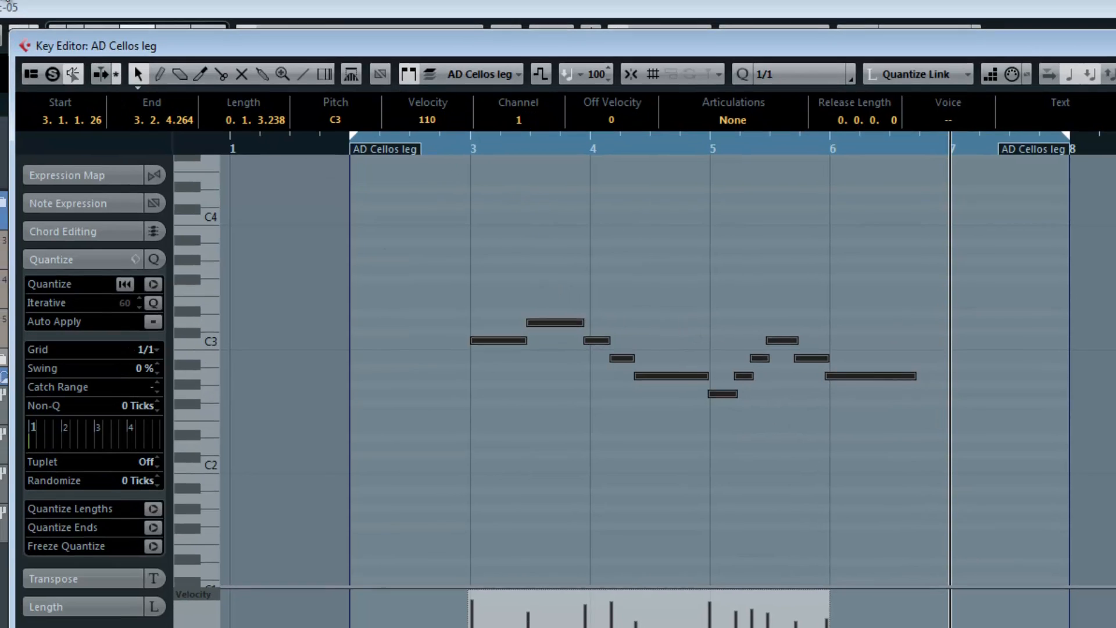
click(39, 19)
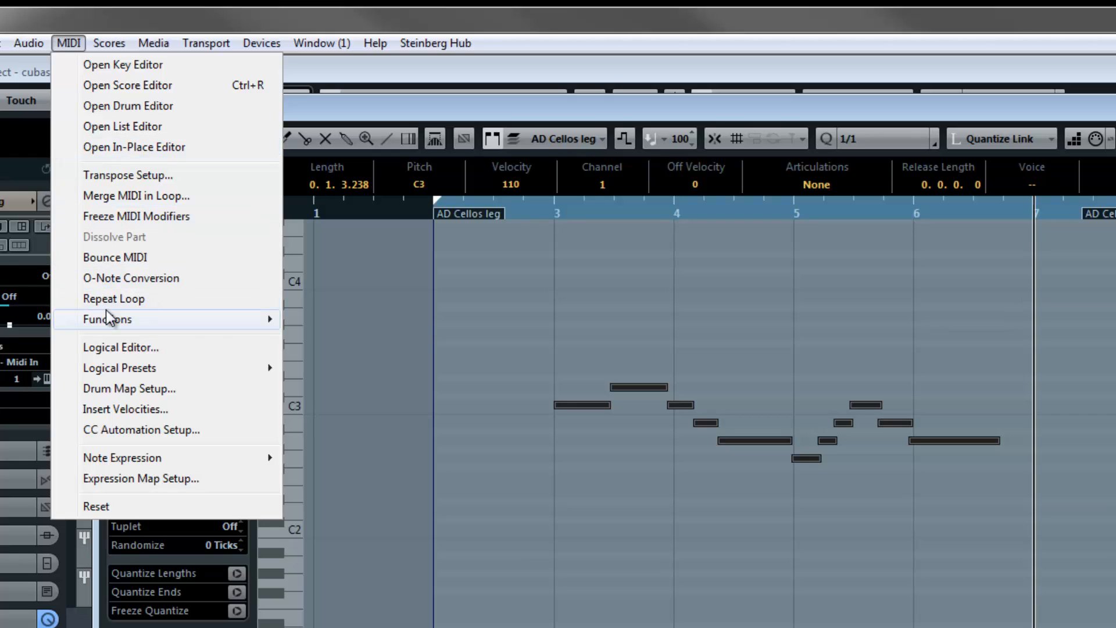
mouse_move(110, 321)
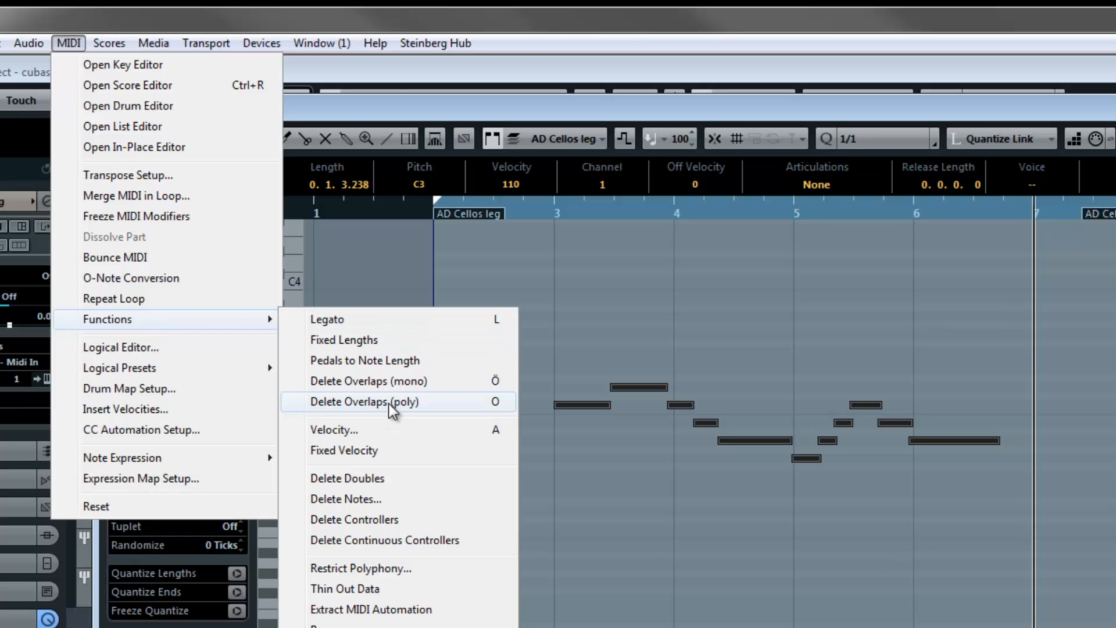
click(390, 402)
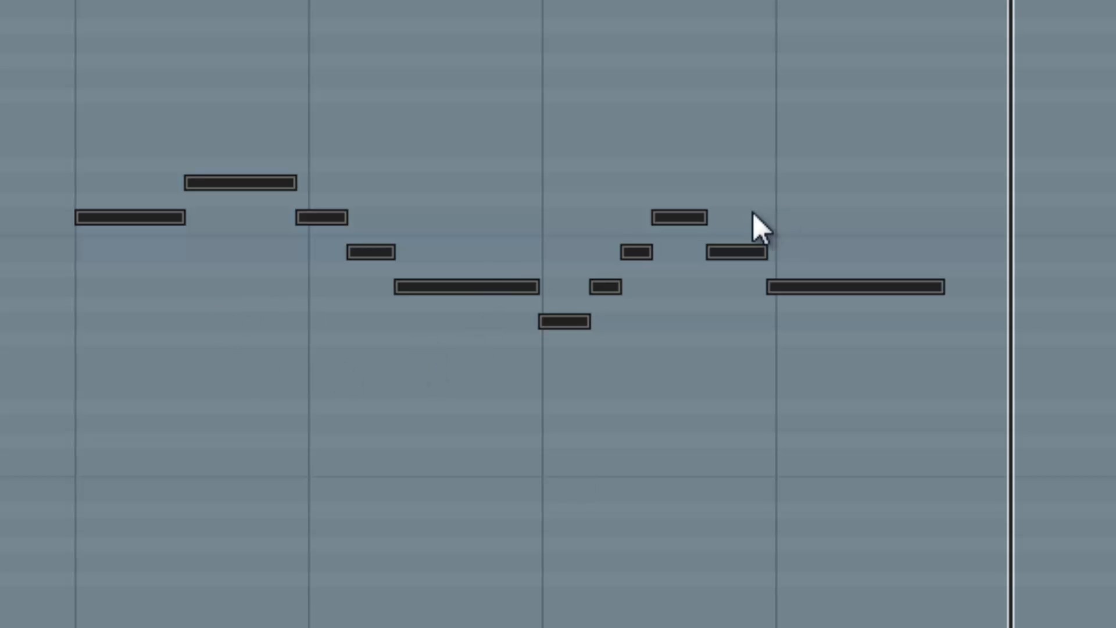
click(899, 167)
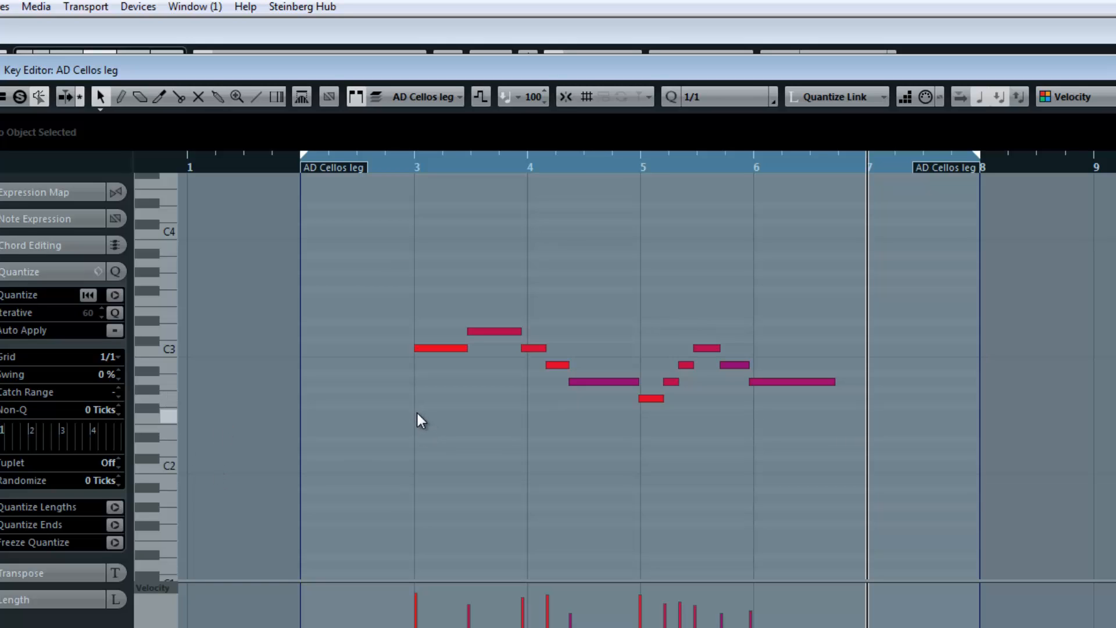
- Set the quantize value to 1/8, and quantize all the cello notes to that grid
click(710, 97)
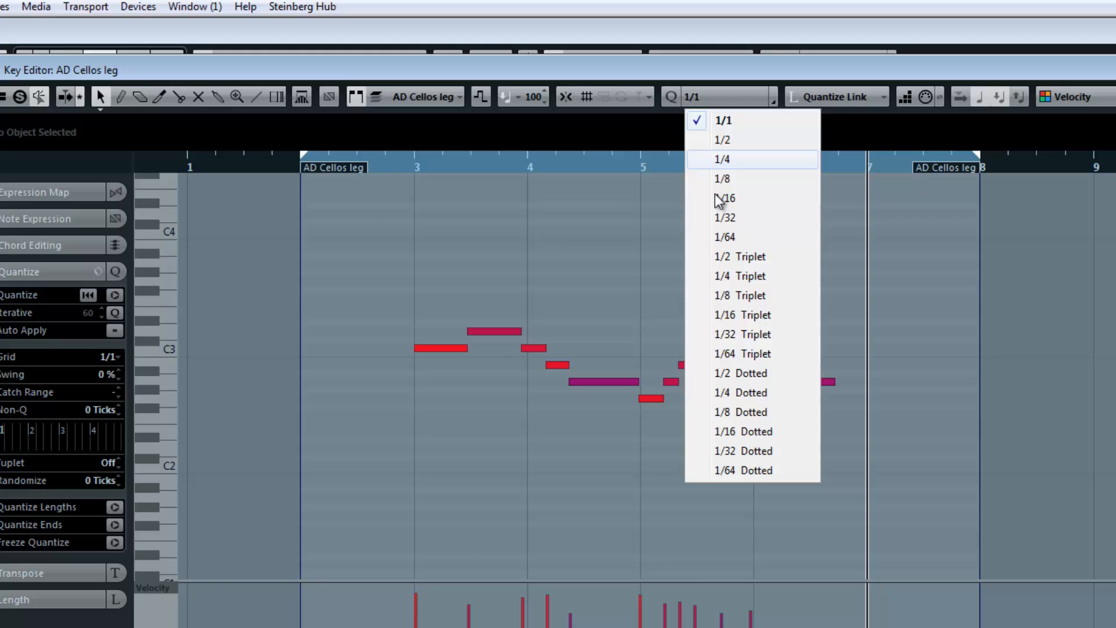
click(732, 158)
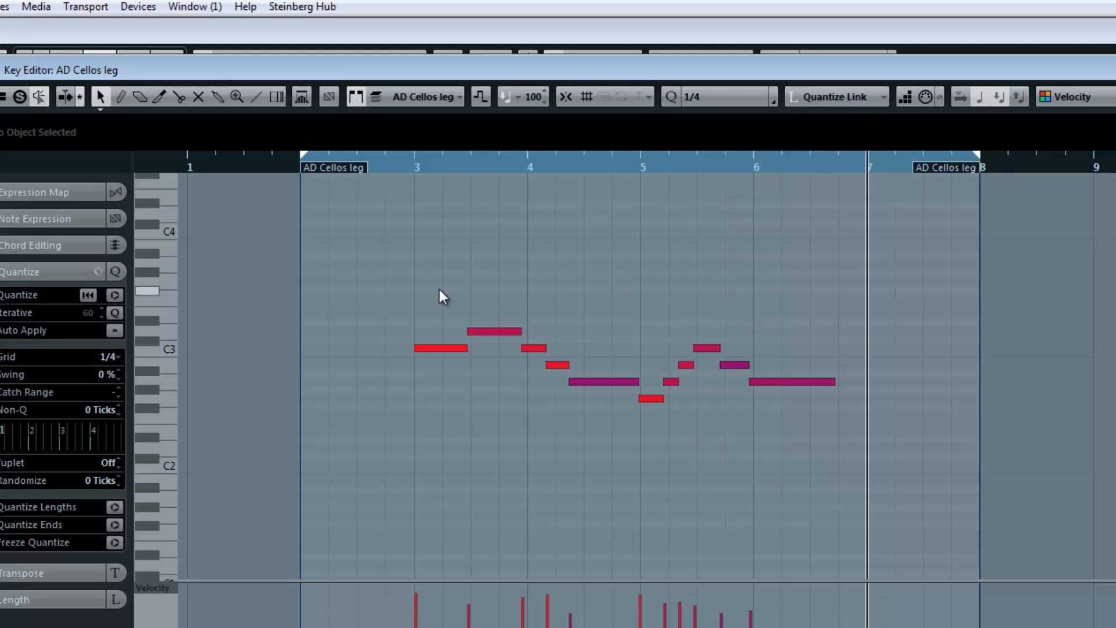
drag(417, 276, 845, 518)
click(721, 97)
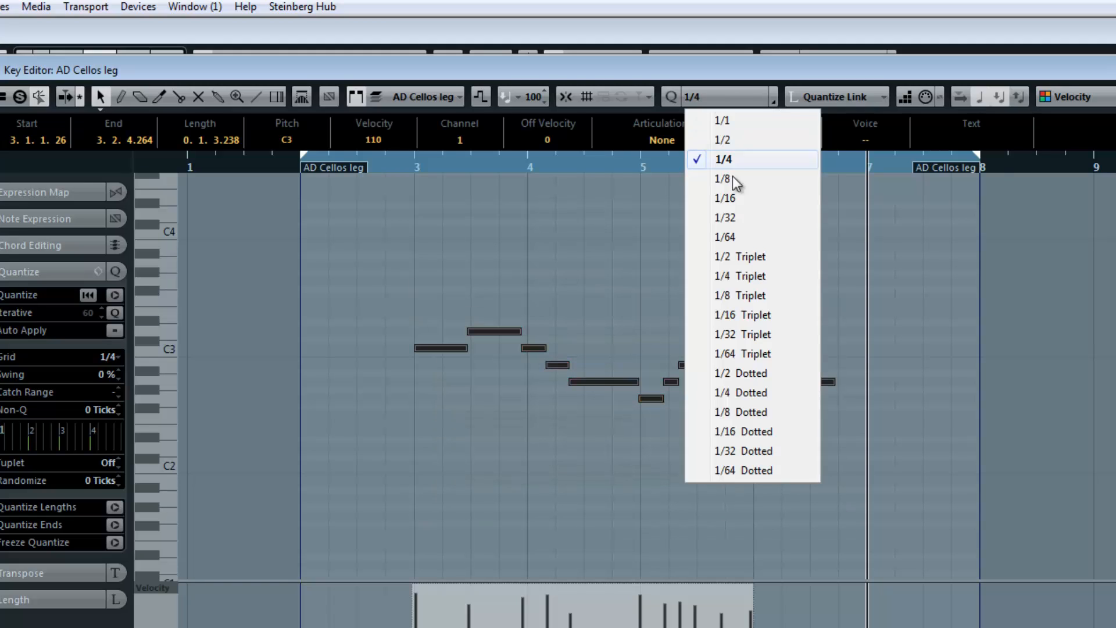
click(733, 186)
drag(372, 270, 846, 466)
key(q)
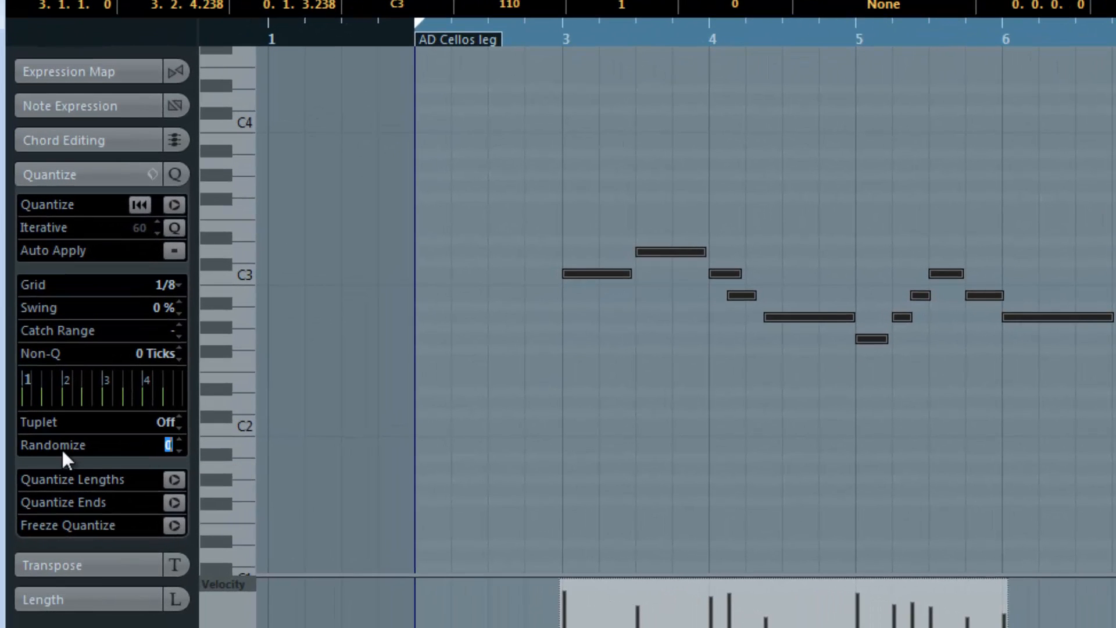
- Set the quantize Randomize value to 20 ticks and apply it to the selected cello notes
click(68, 176)
click(70, 174)
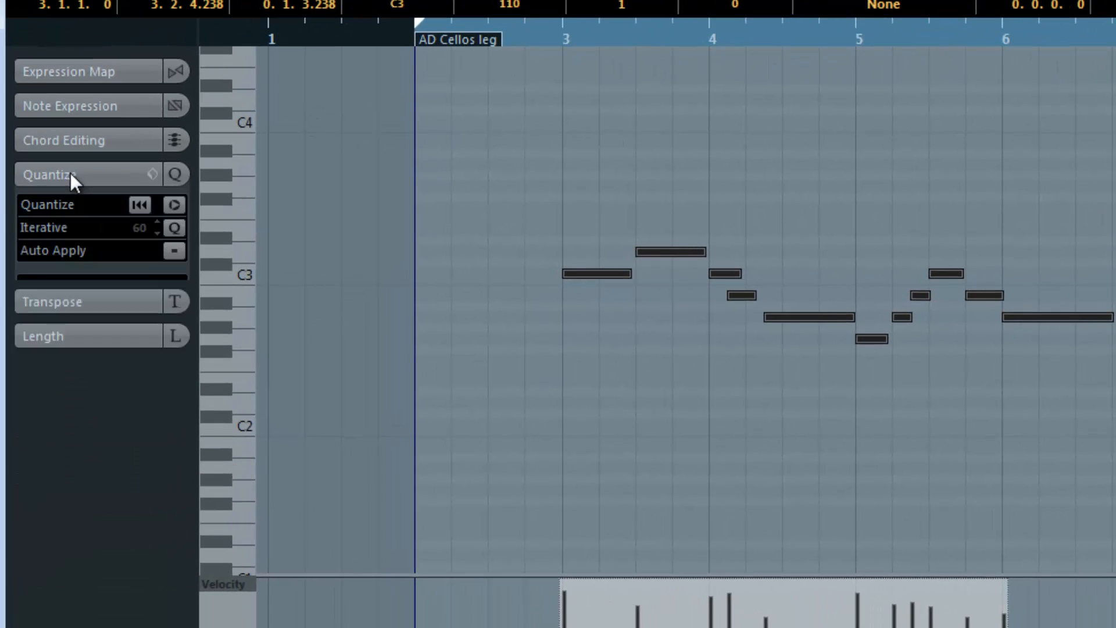
double_click(147, 449)
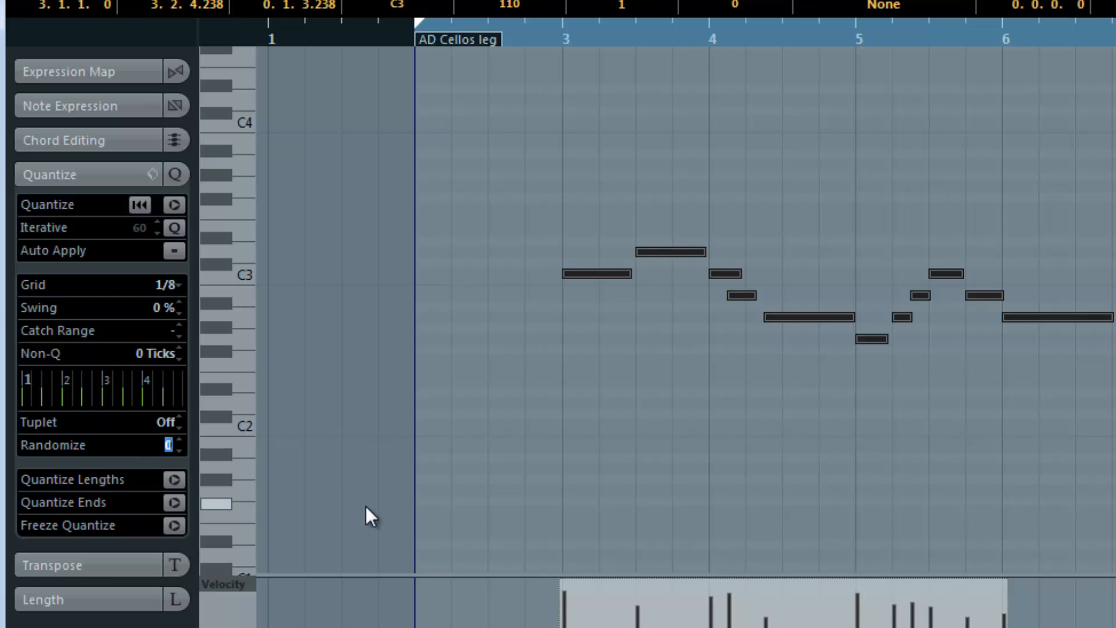
text(10)
key(Return)
key(Return)
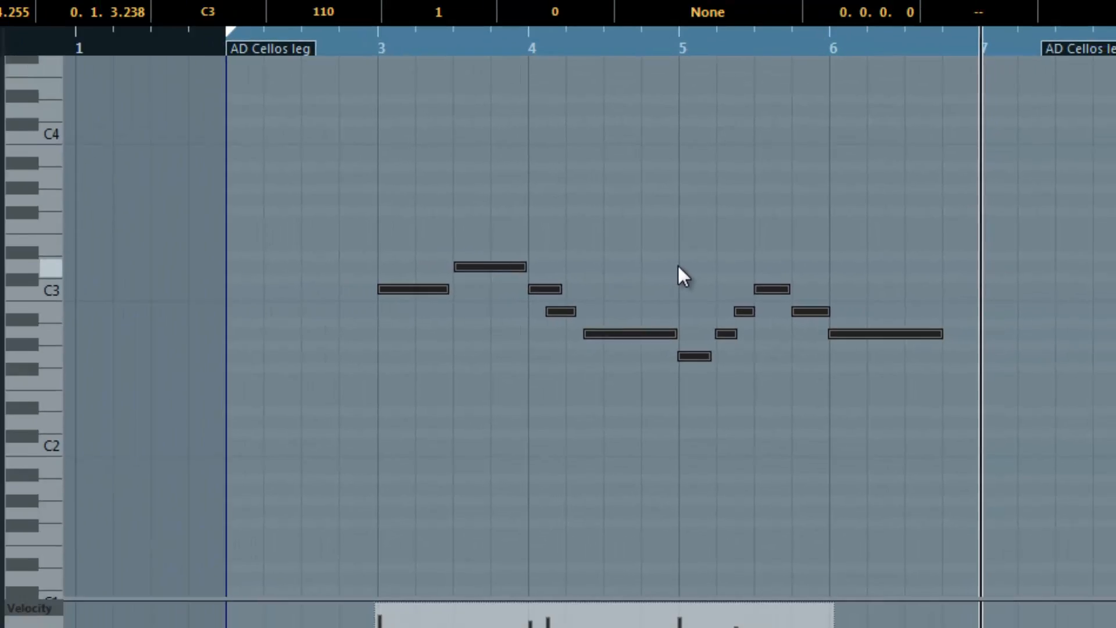
- Close the Key Editor and deselect the AD Cellos leg part in the project window
key(Return)
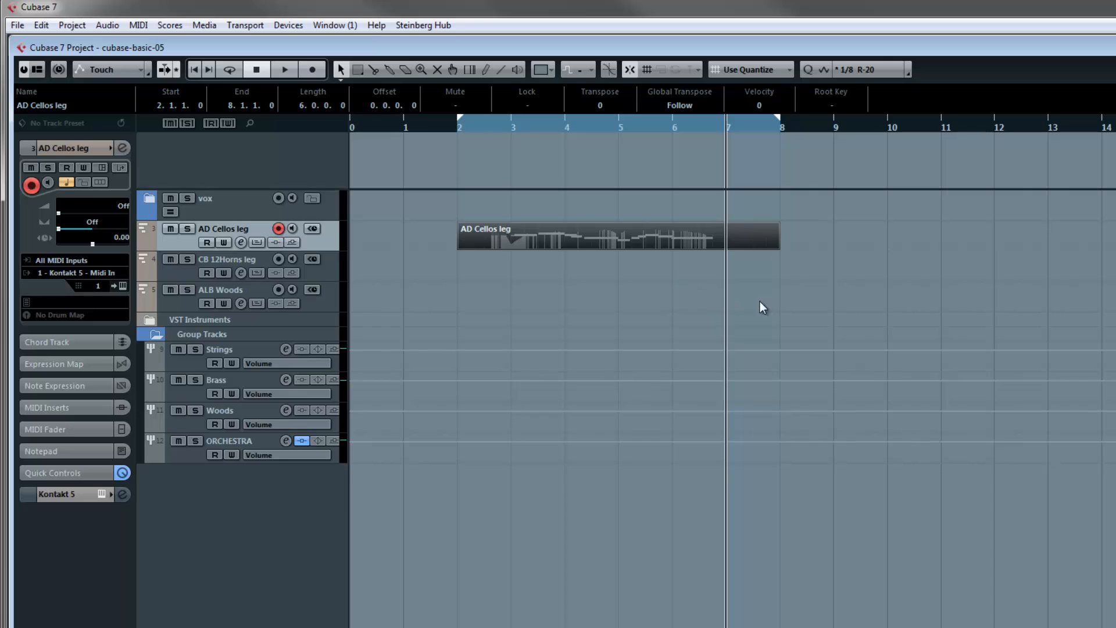
click(831, 292)
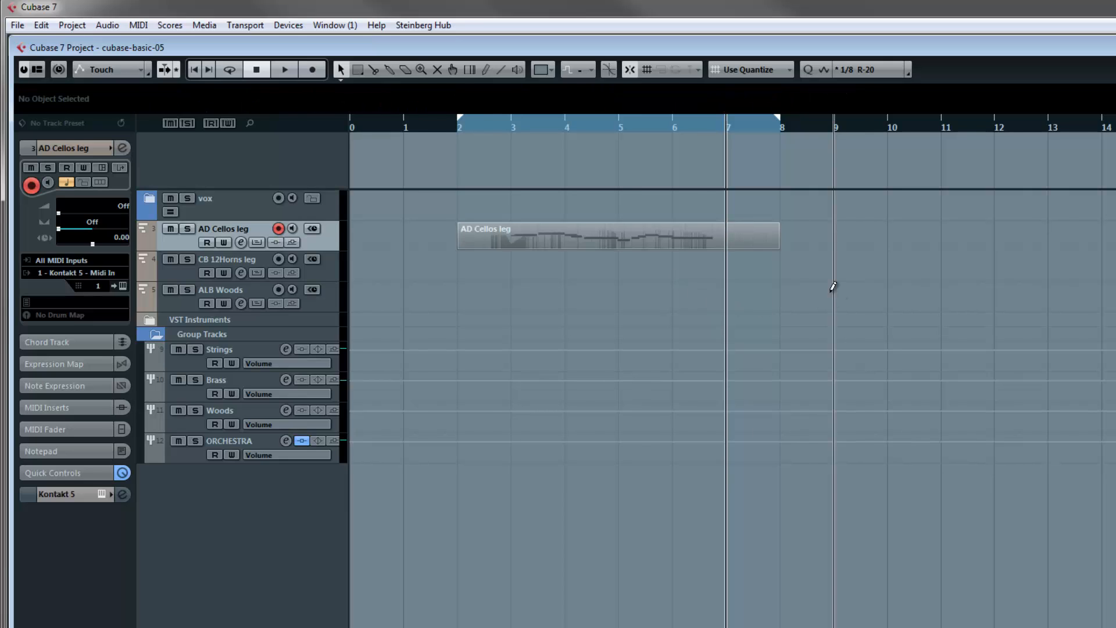
key(g)
key(g)
key(g)
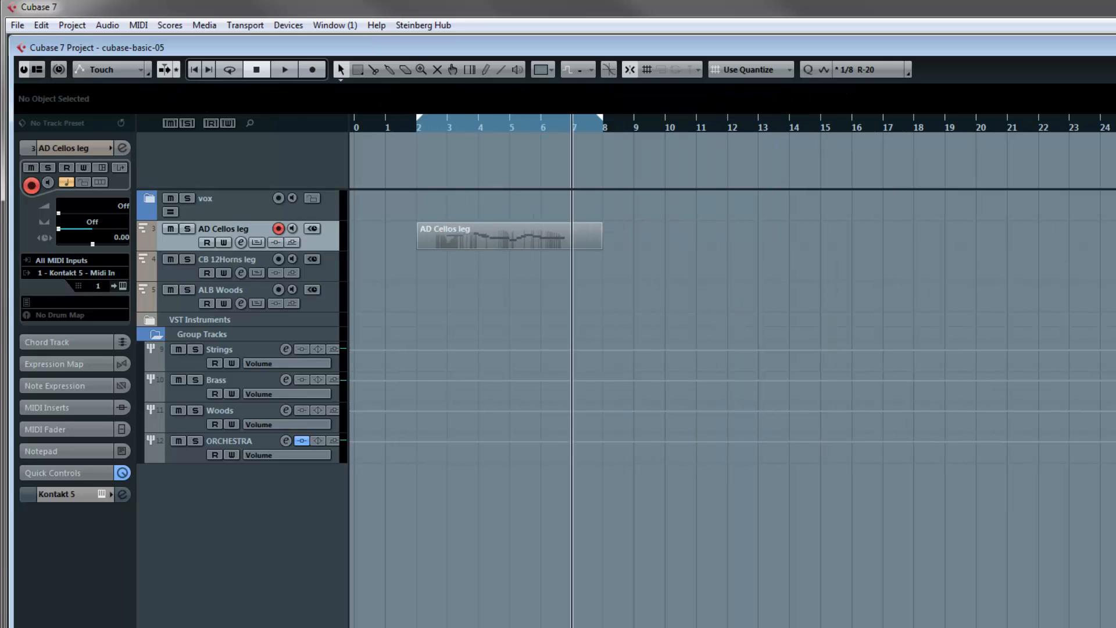